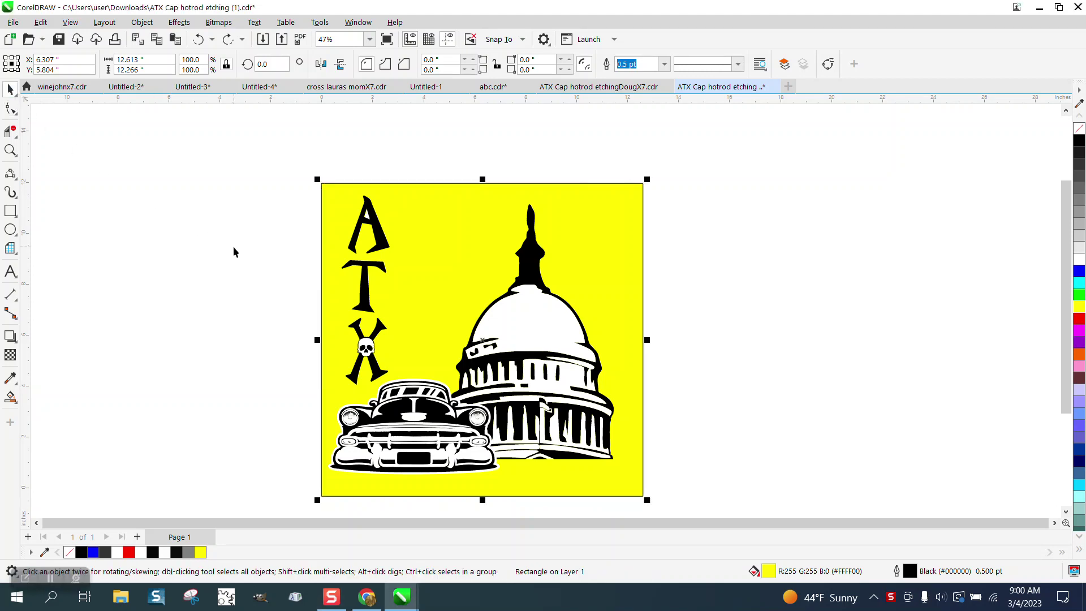
Try sliding the yellow background and car artwork aside, then restore the car's position
left_click_drag(622, 258, 884, 281)
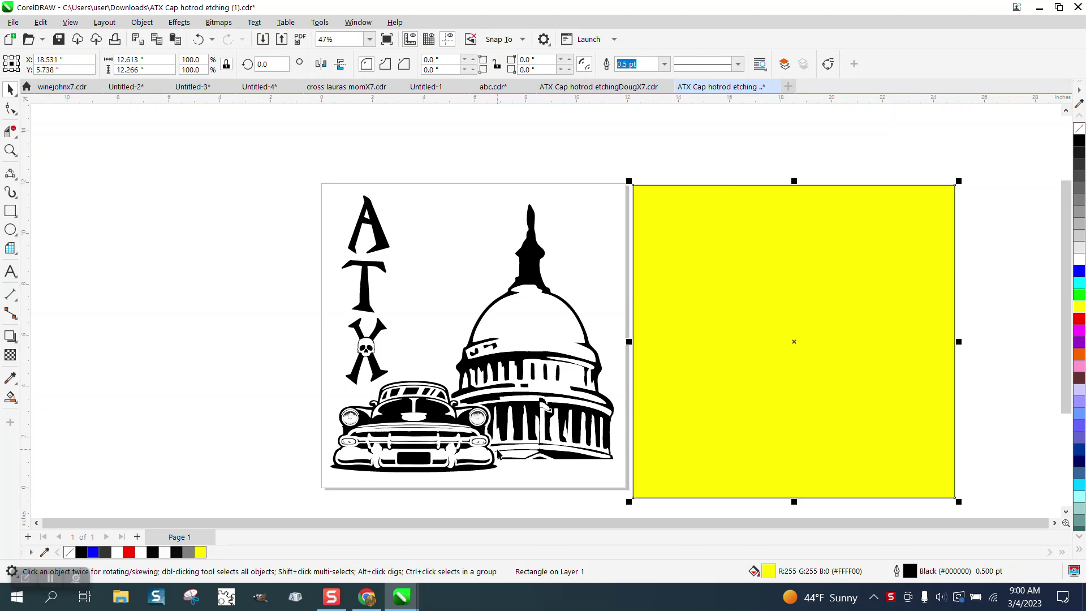
left_click_drag(825, 379, 531, 377)
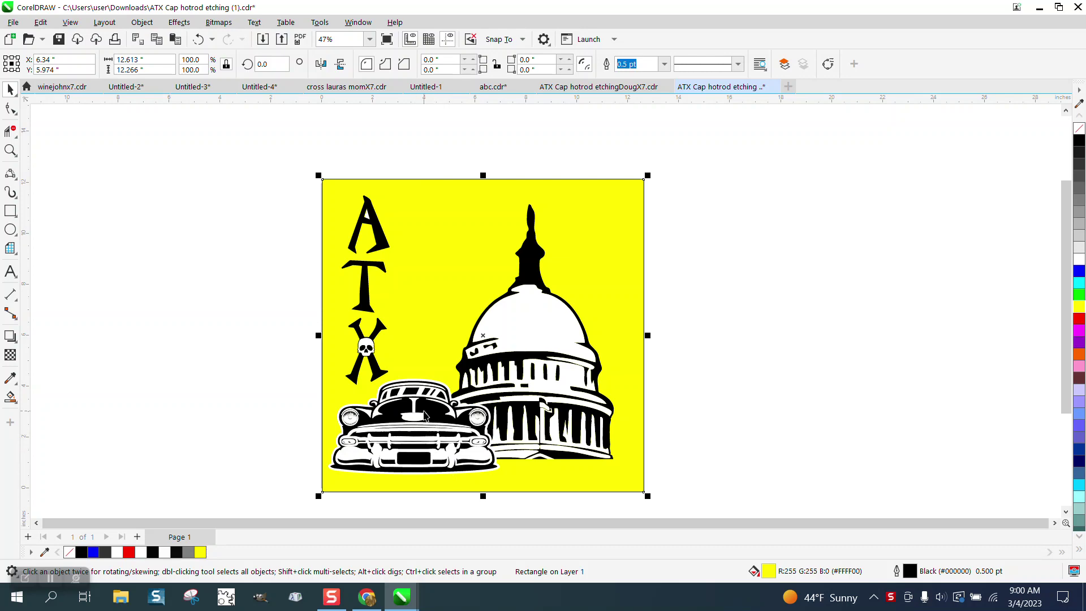
left_click_drag(424, 416, 246, 391)
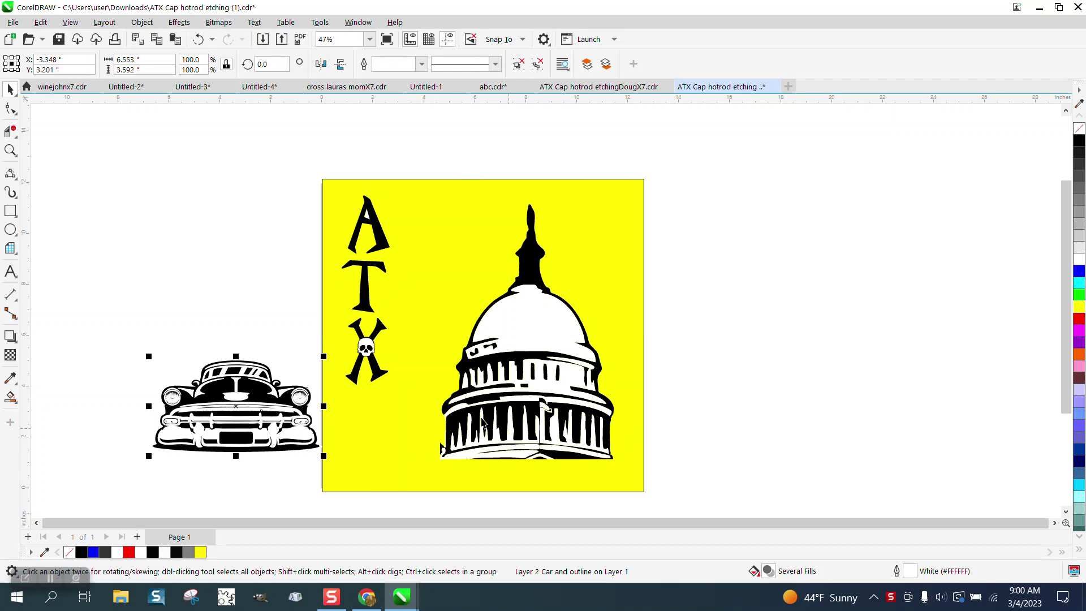
left_click(197, 40)
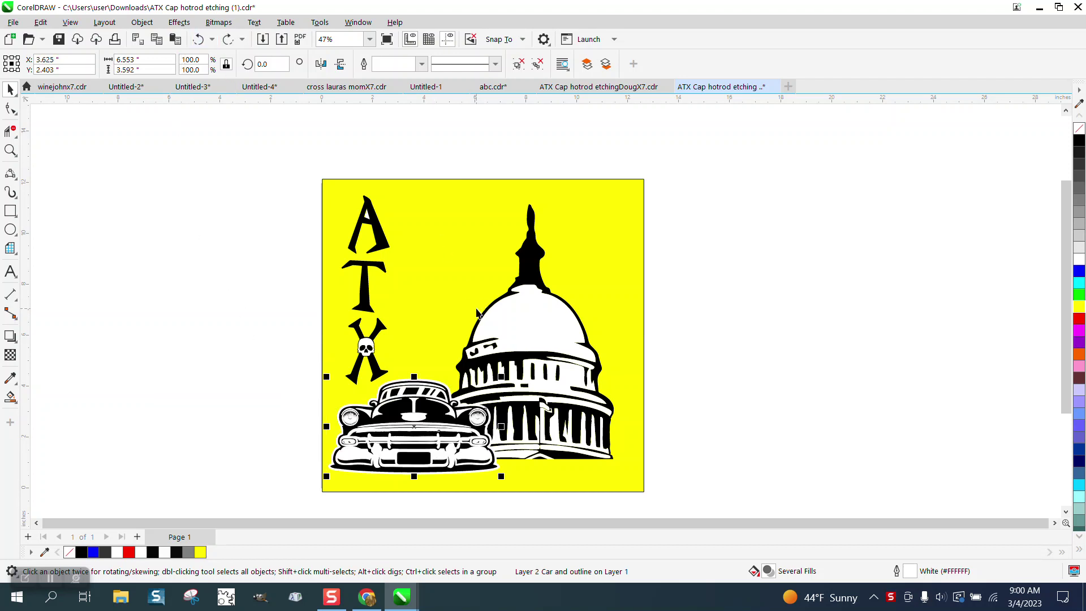
Zoom in on the capitol dome, select the yellow background and choose colour sampling from the artwork
left_click(10, 151)
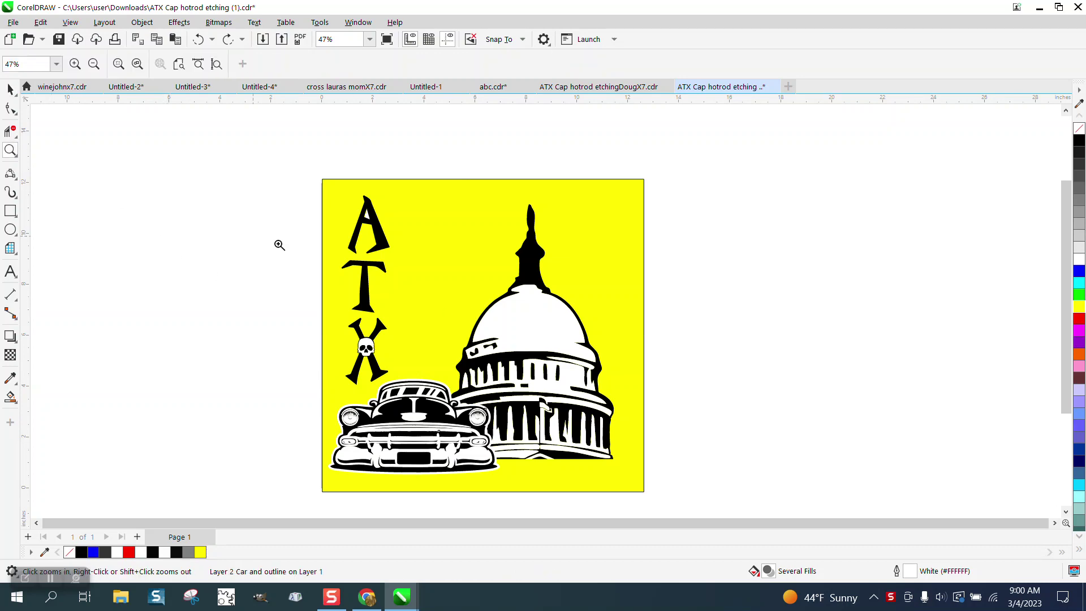
left_click_drag(520, 286, 658, 418)
scroll(565, 384, "down", 2)
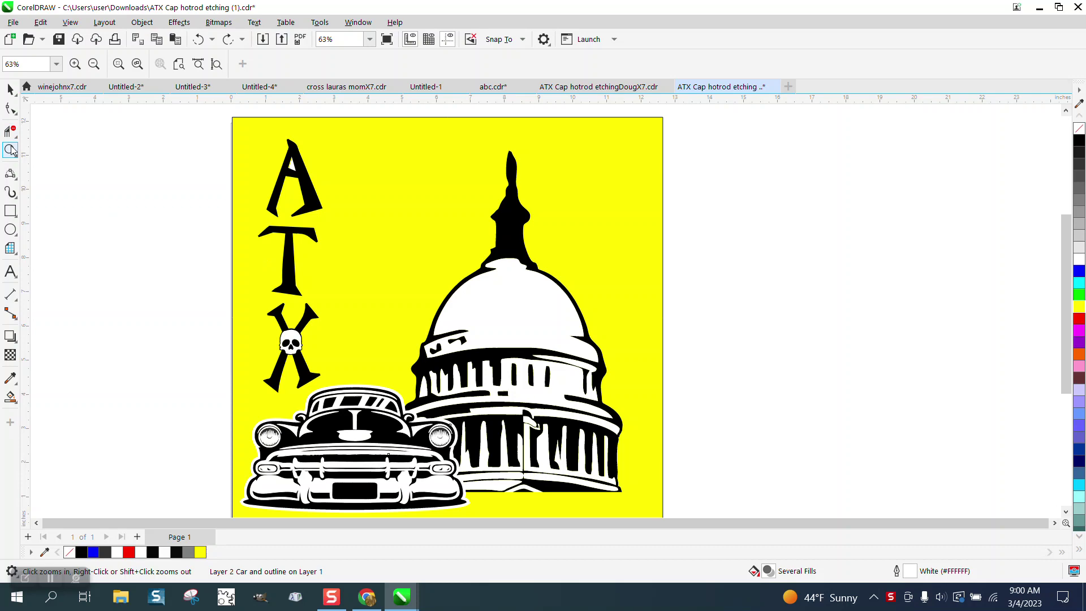
key("space")
key("space")
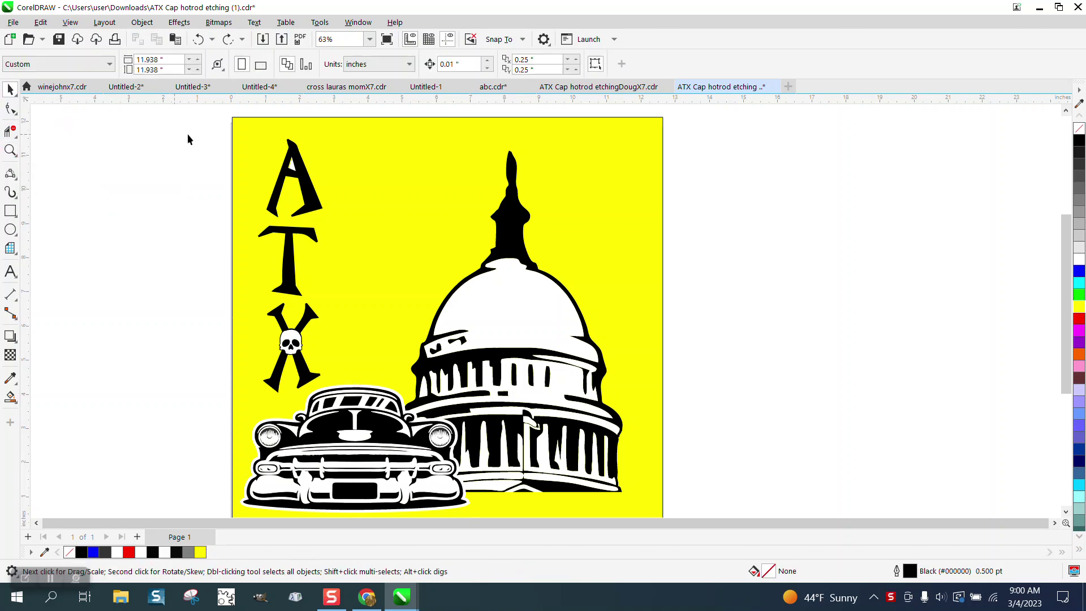
left_click(598, 143)
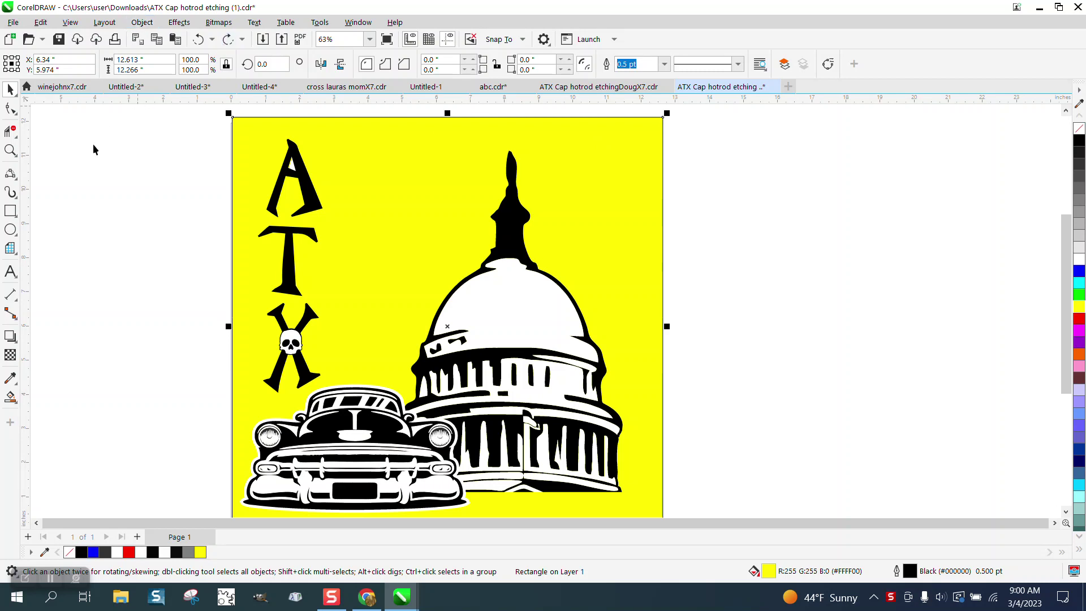
left_click(15, 382)
left_click(54, 379)
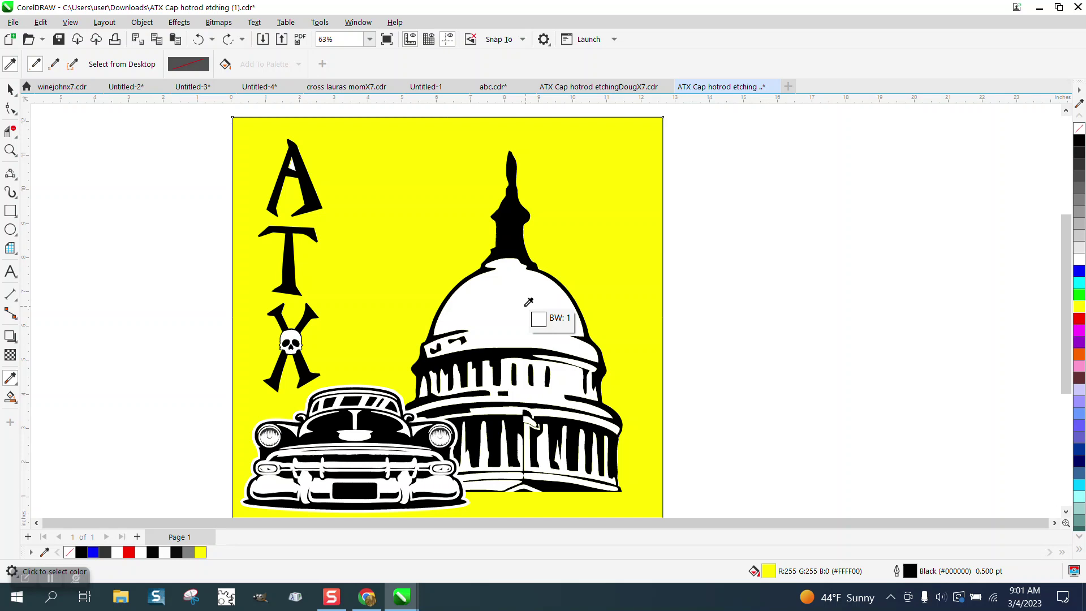
left_click(10, 89)
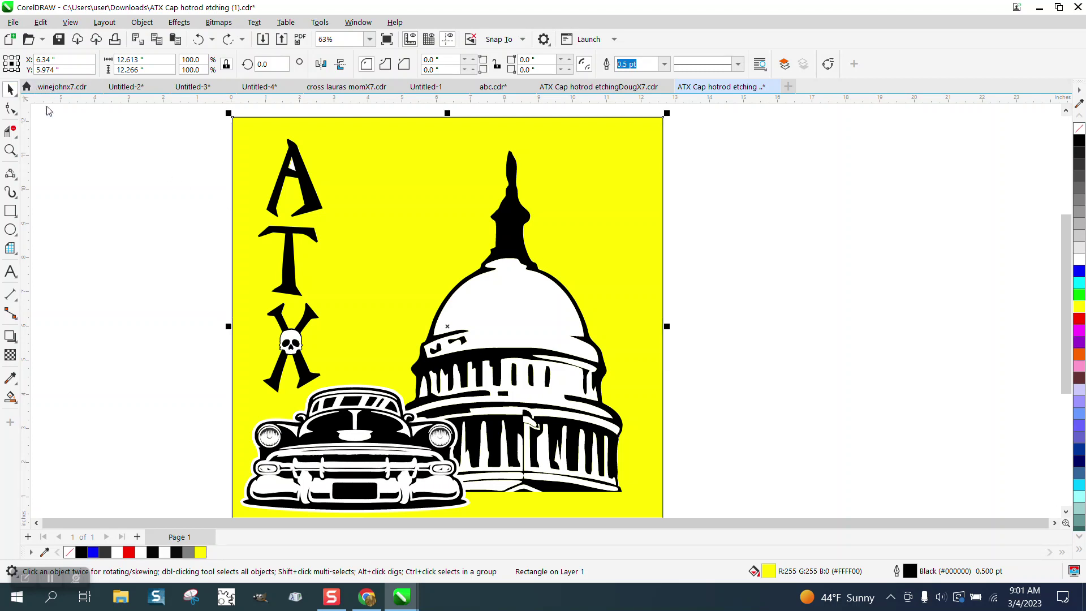
Try dragging the capitol dome group to the right, then undo the move
left_click(780, 210)
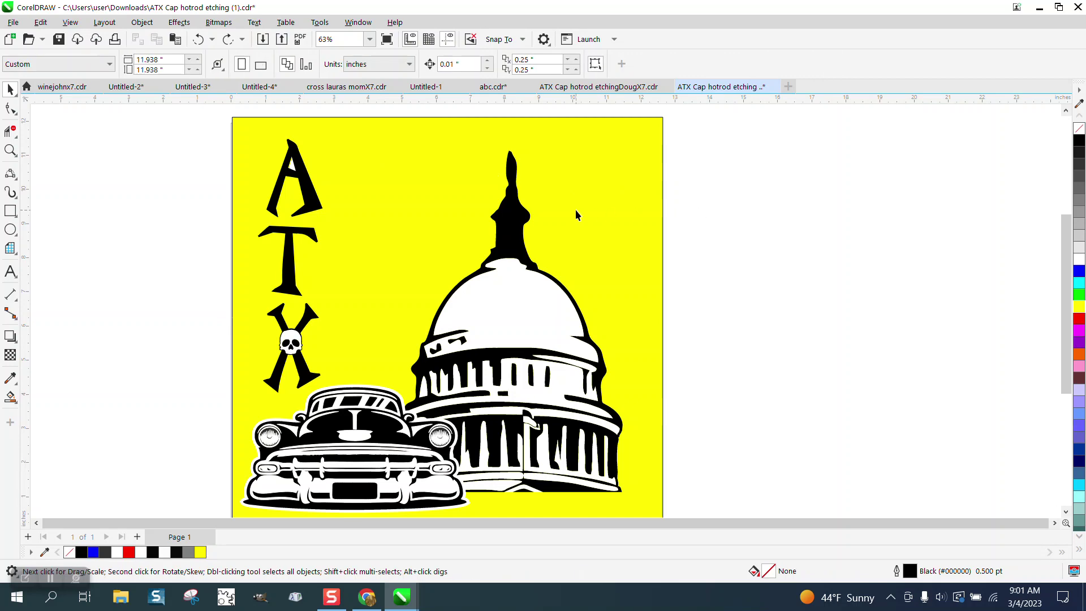
left_click(514, 220)
left_click_drag(515, 219, 626, 218)
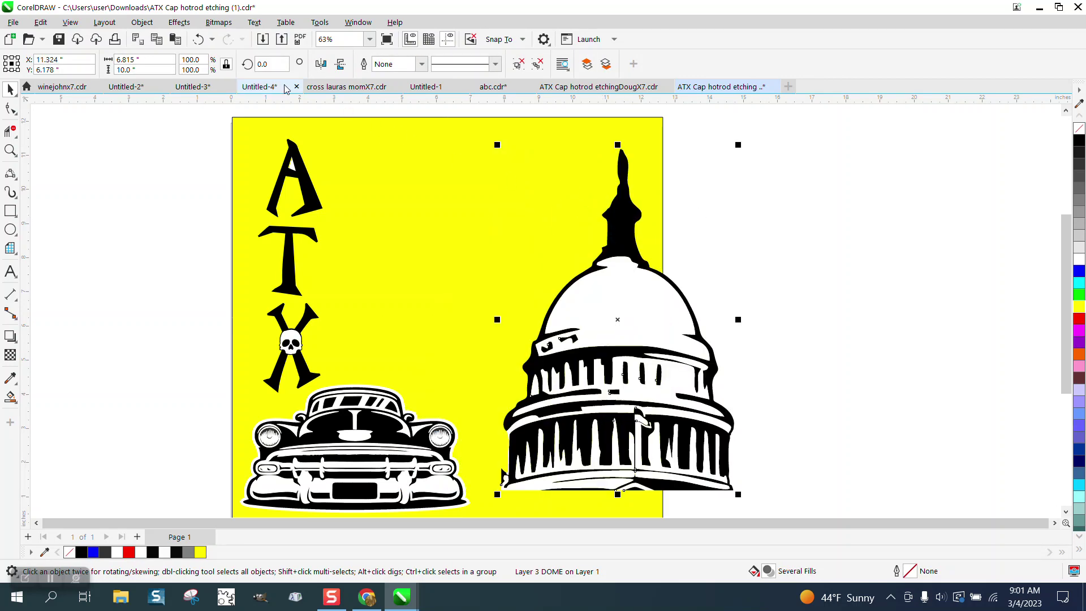
left_click(199, 41)
Set the Duplicate Distance X and Y offsets both to 0
left_click(780, 164)
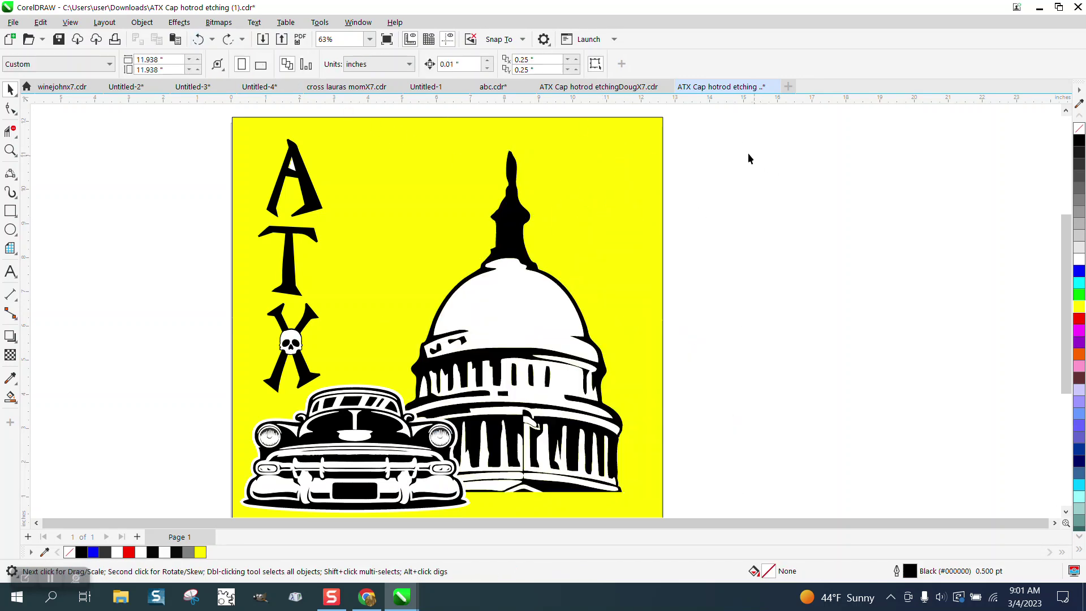
left_click(526, 60)
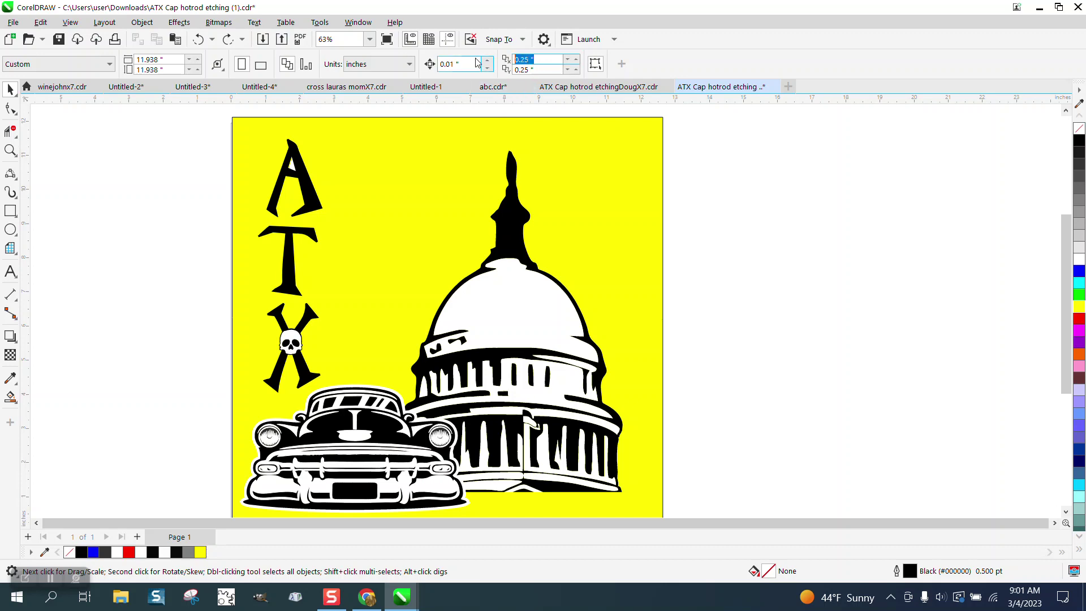
type("0")
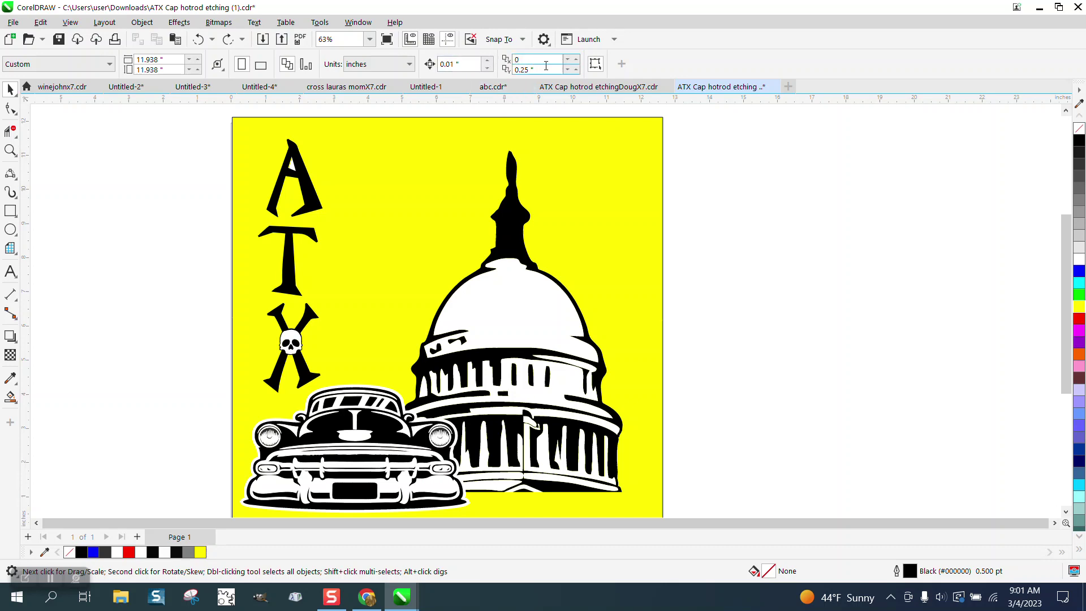
key("Tab")
type("0")
key("Return")
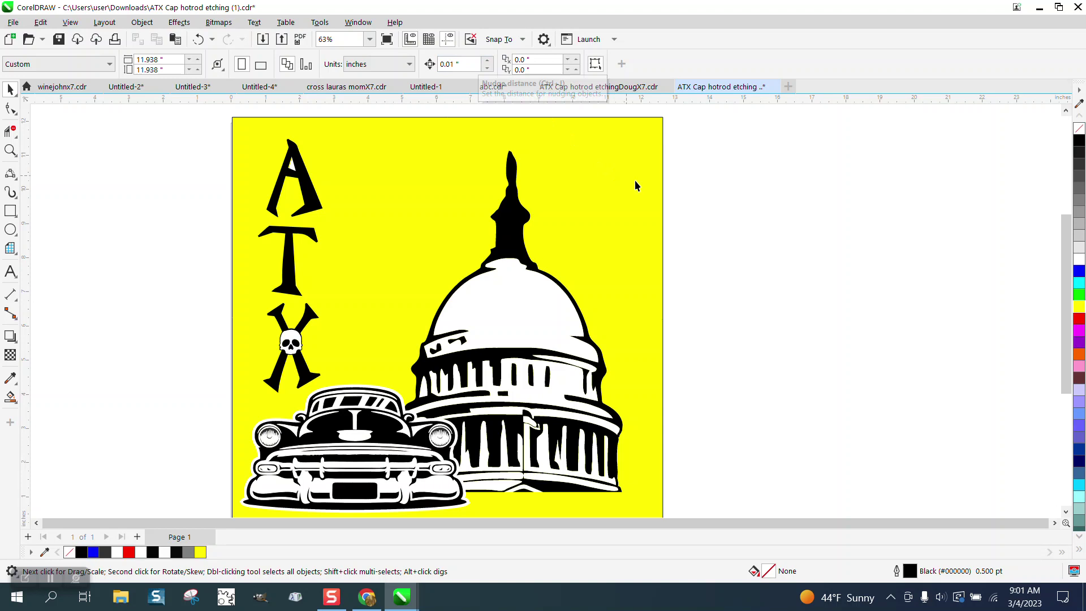
Set the nudge distance to 12" and nudge the capitol dome 12 inches right
left_click(510, 125)
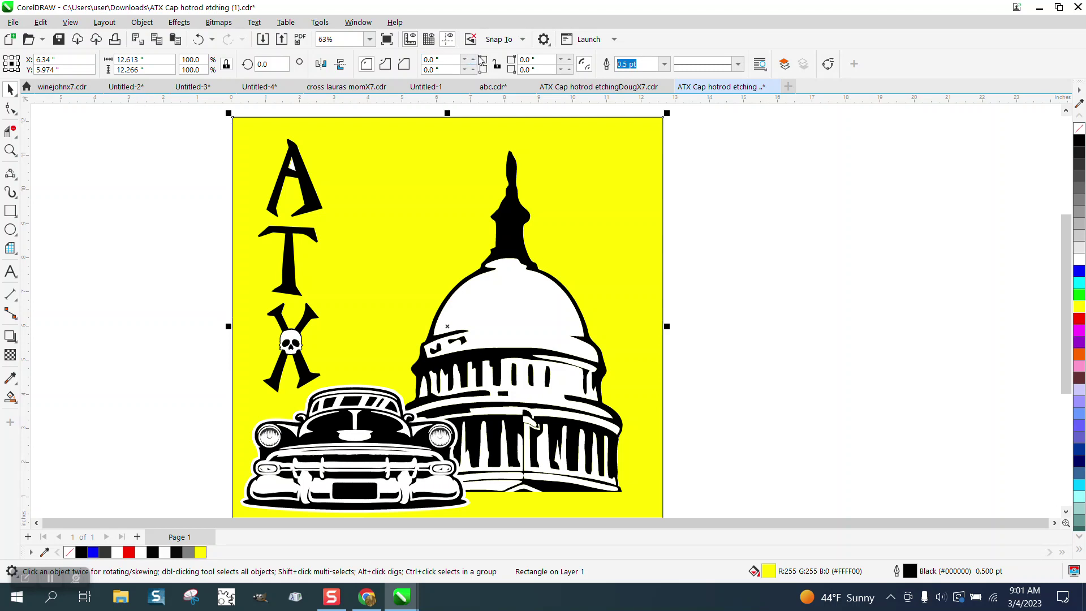
left_click(759, 151)
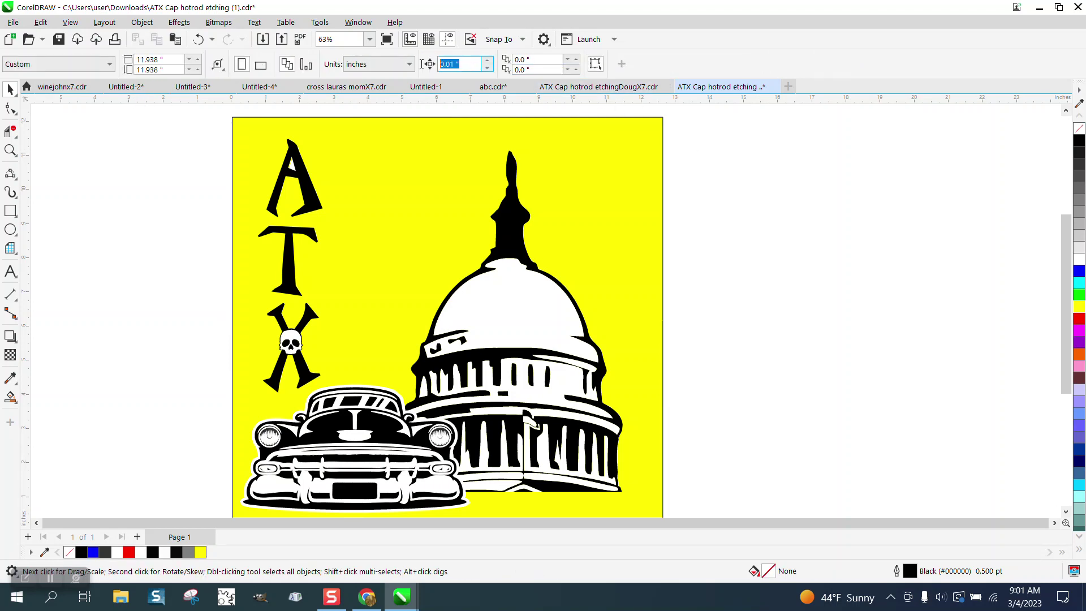
type("12")
key("Return")
left_click(517, 198)
key("Right")
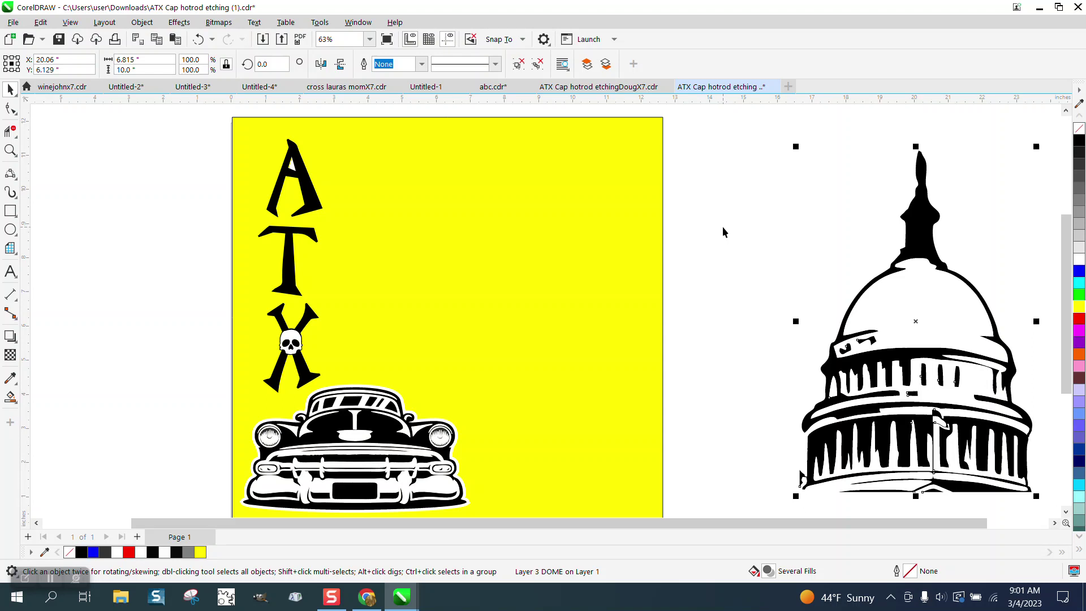
Stretch the yellow background to 23.882" wide behind the dome and lock it
left_click(653, 287)
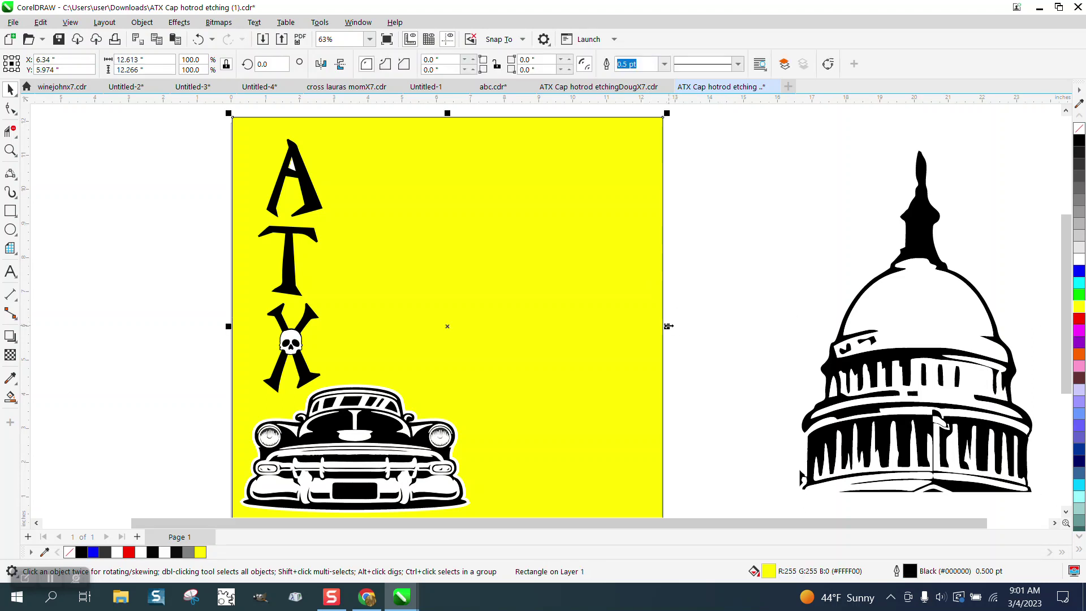
left_click_drag(668, 326, 1049, 337)
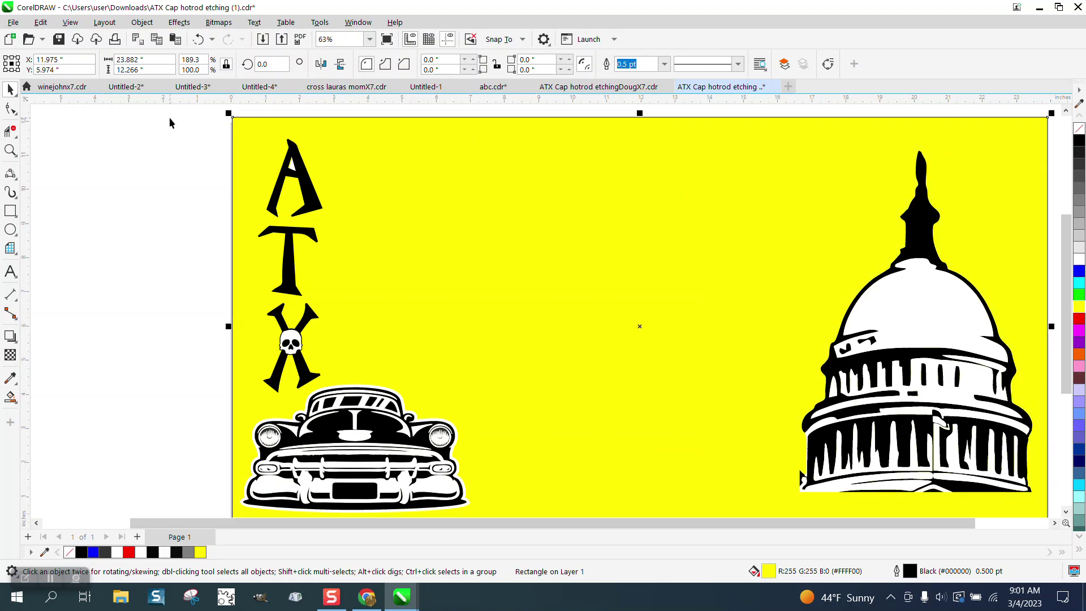
left_click(142, 22)
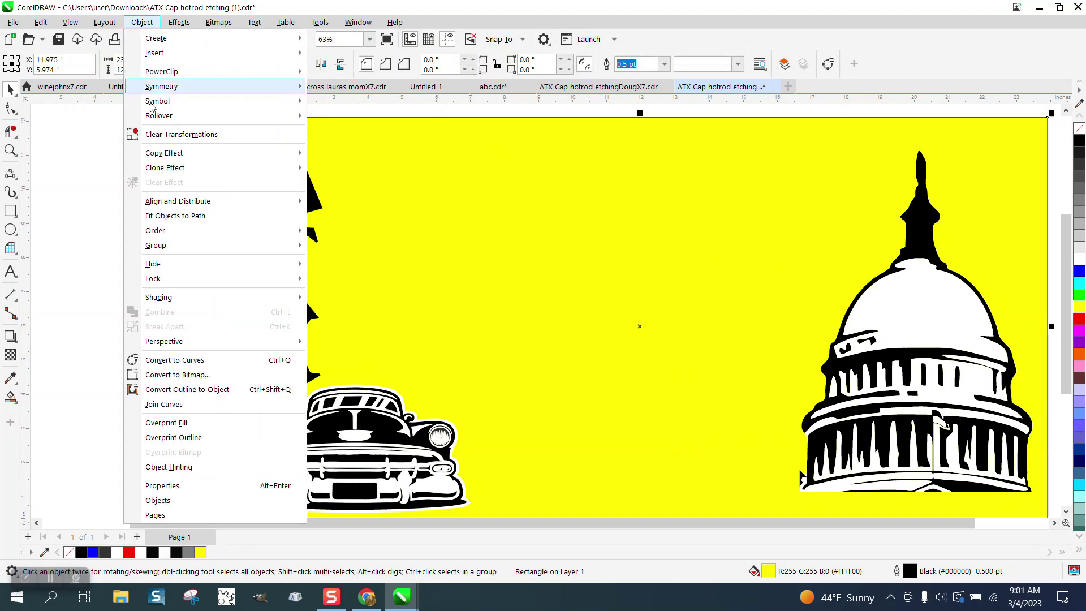
mouse_move(176, 276)
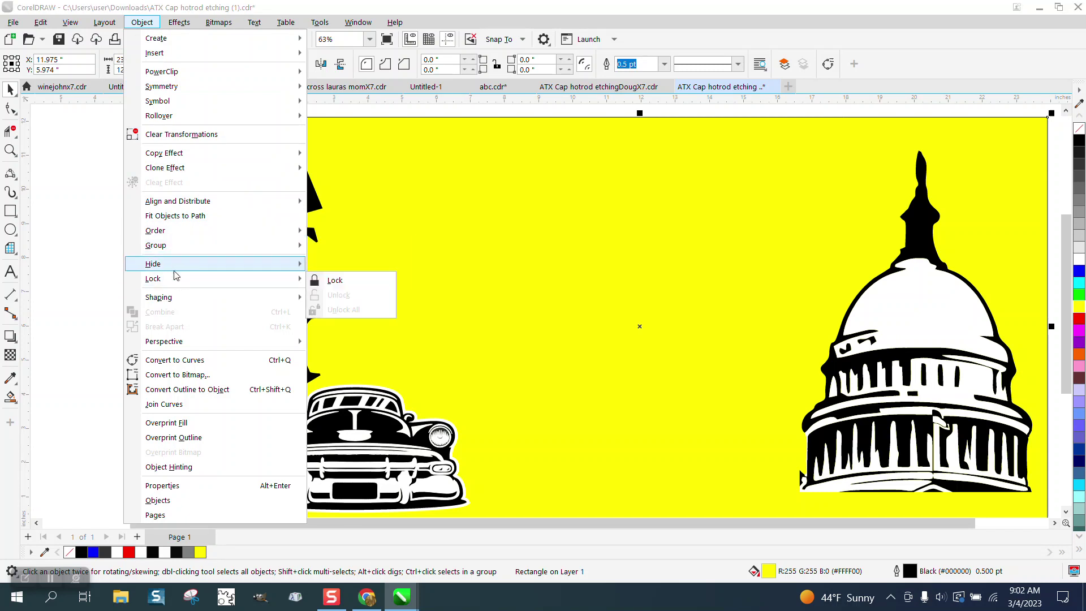
left_click(334, 280)
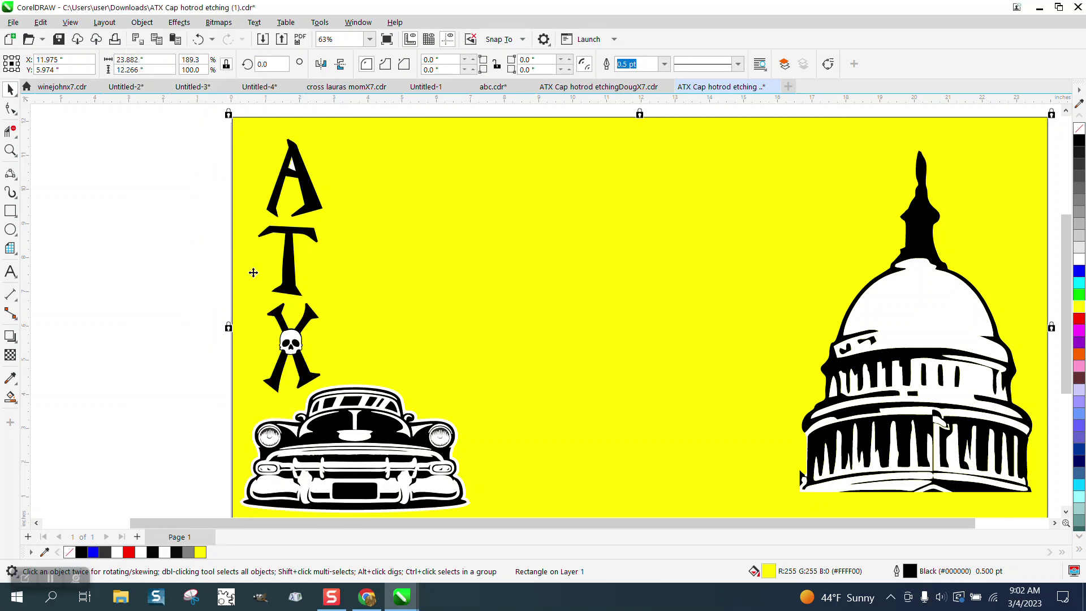
left_click(817, 278)
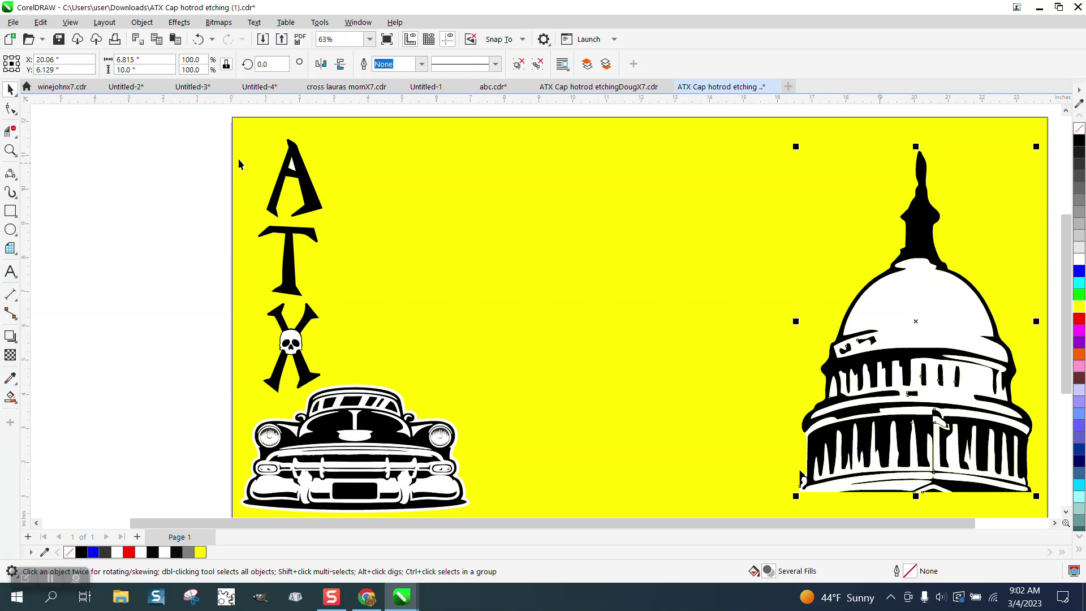
scroll(234, 152, "down", 1)
left_click(10, 150)
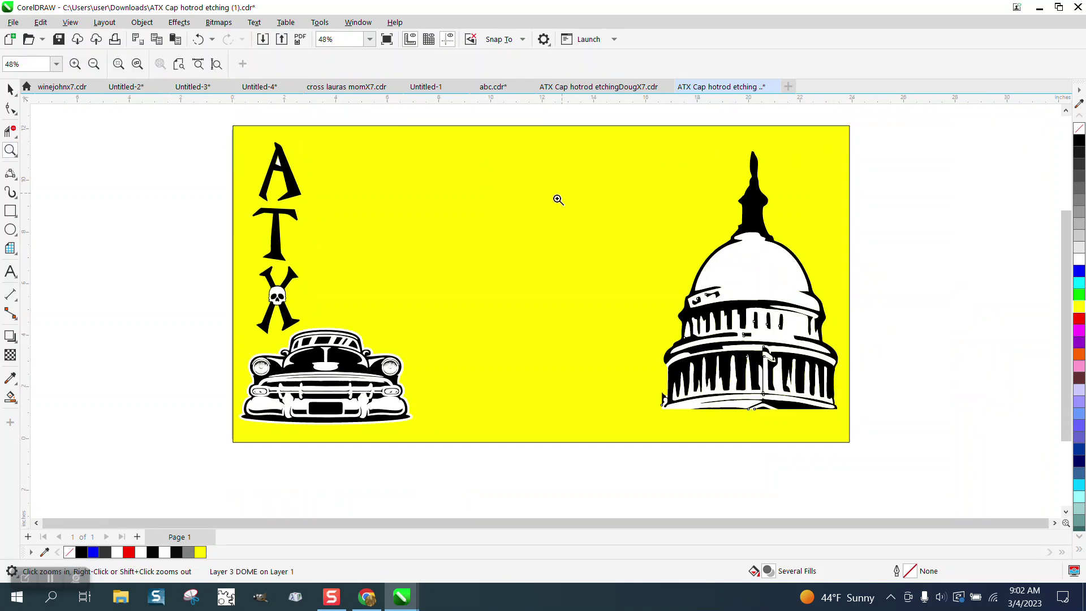
left_click(10, 90)
left_click(12, 378)
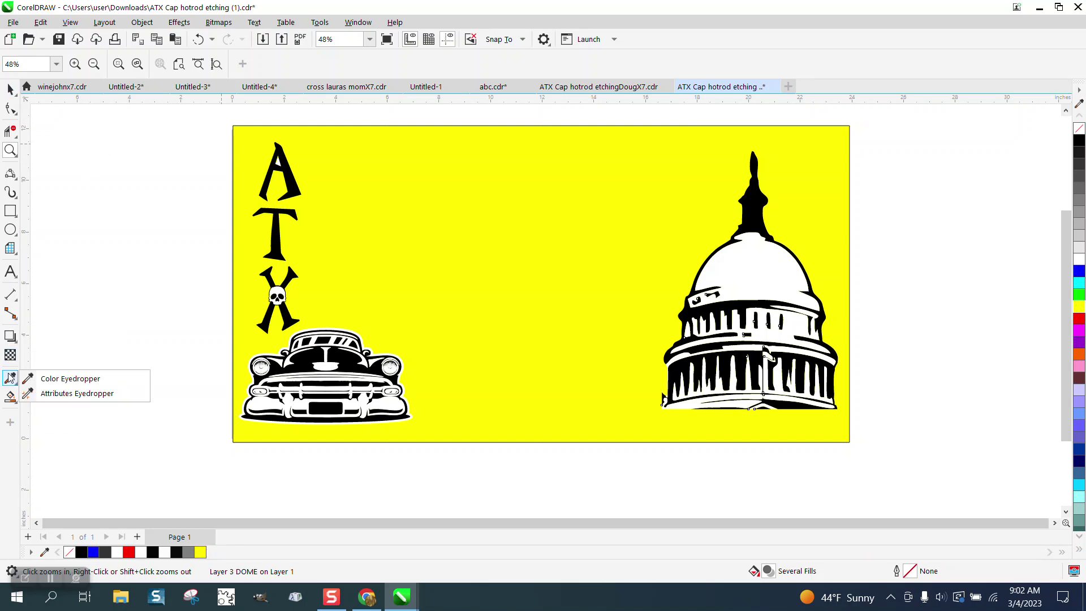
left_click(54, 382)
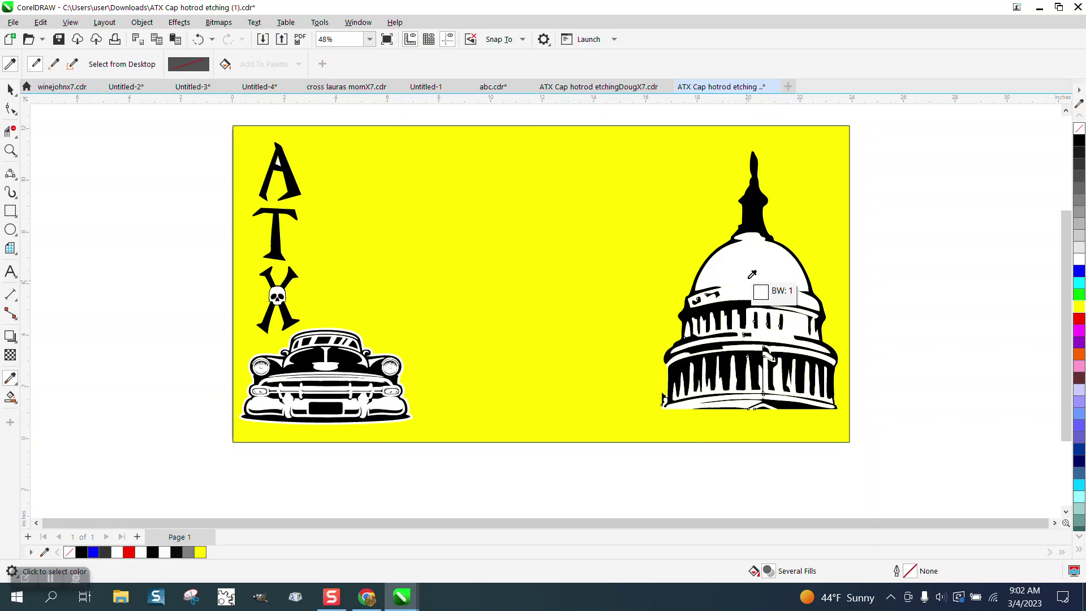
key("space")
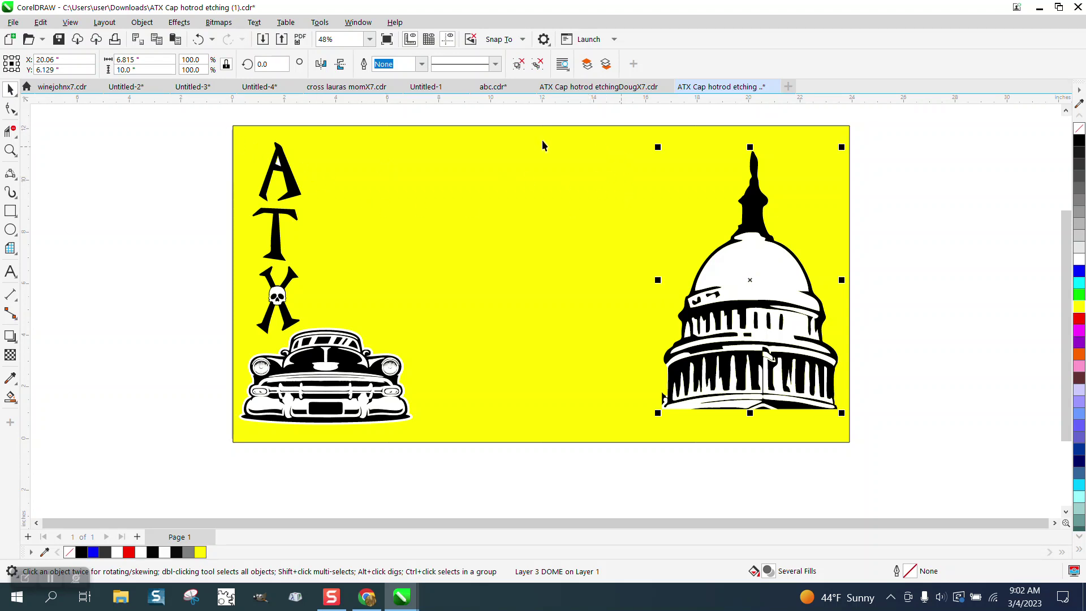
Ungroup the capitol artwork and delete the white dome curve and the band between the columns
left_click(142, 23)
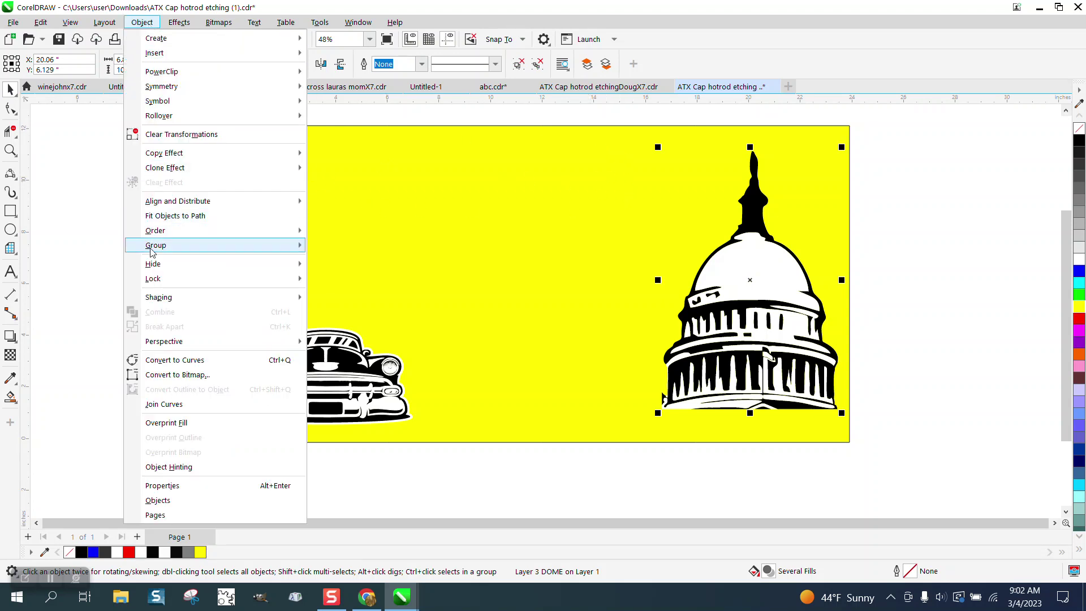
mouse_move(151, 251)
left_click(342, 259)
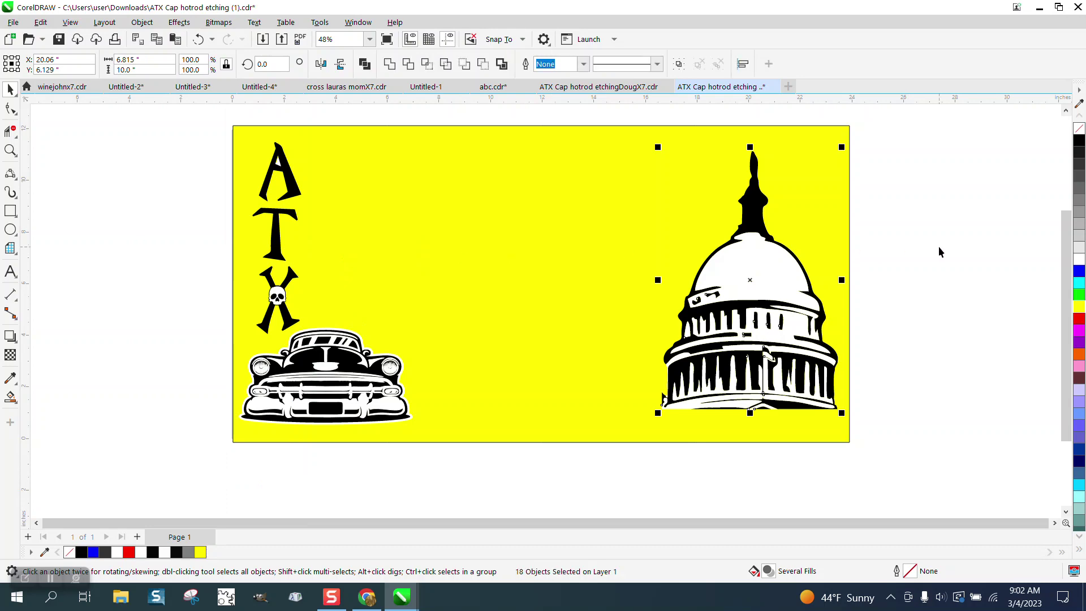
left_click(941, 251)
left_click(754, 275)
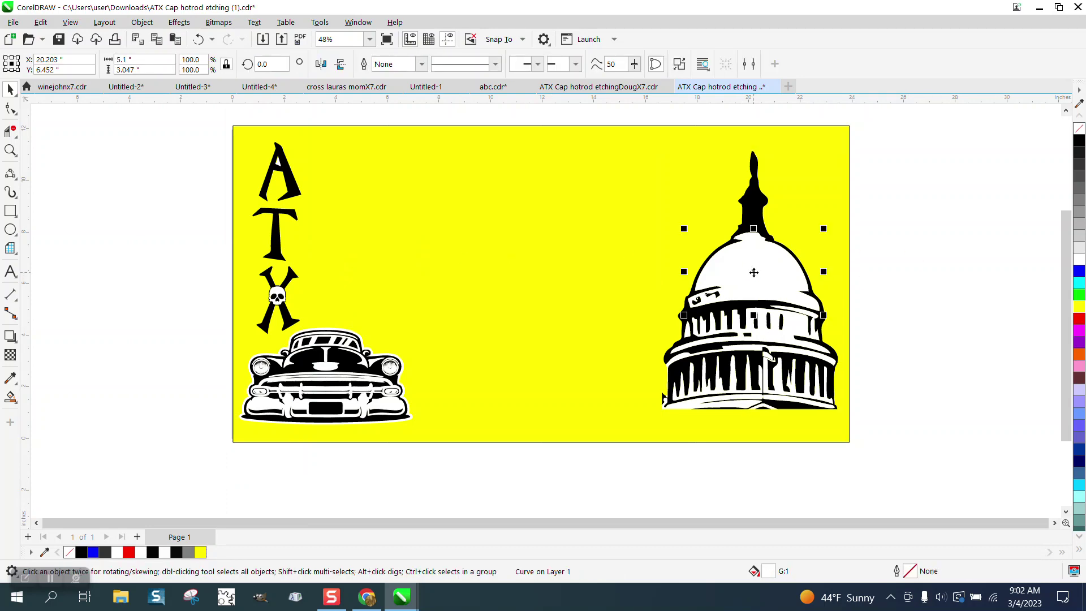
key("Delete")
left_click(795, 328)
key("Delete")
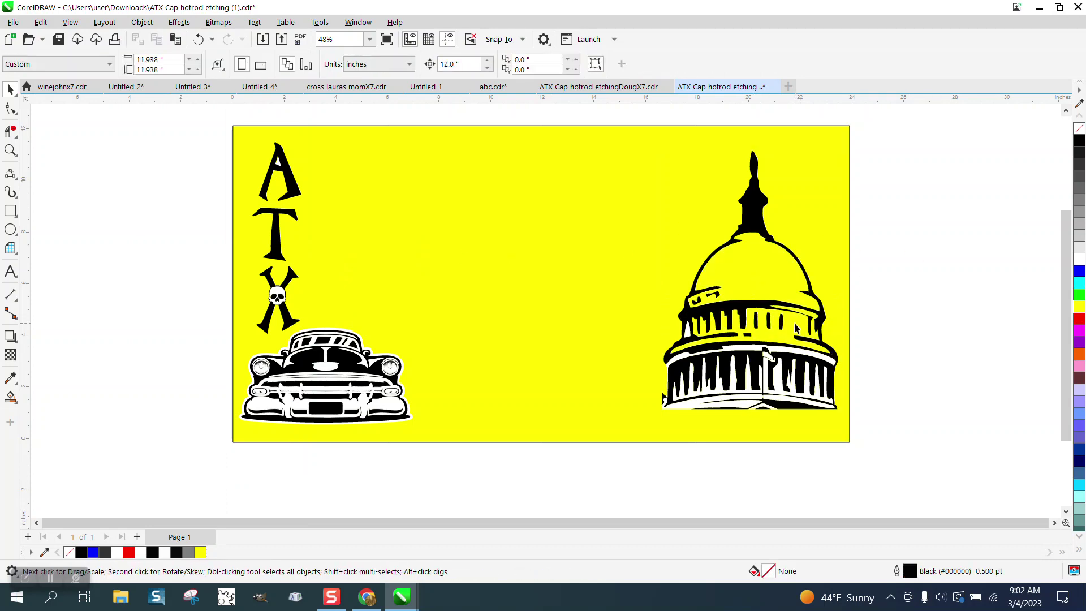
Delete the remaining white pieces among the columns and the strip at the capitol's bottom
left_click(738, 397)
key("Delete")
left_click(739, 405)
key("Delete")
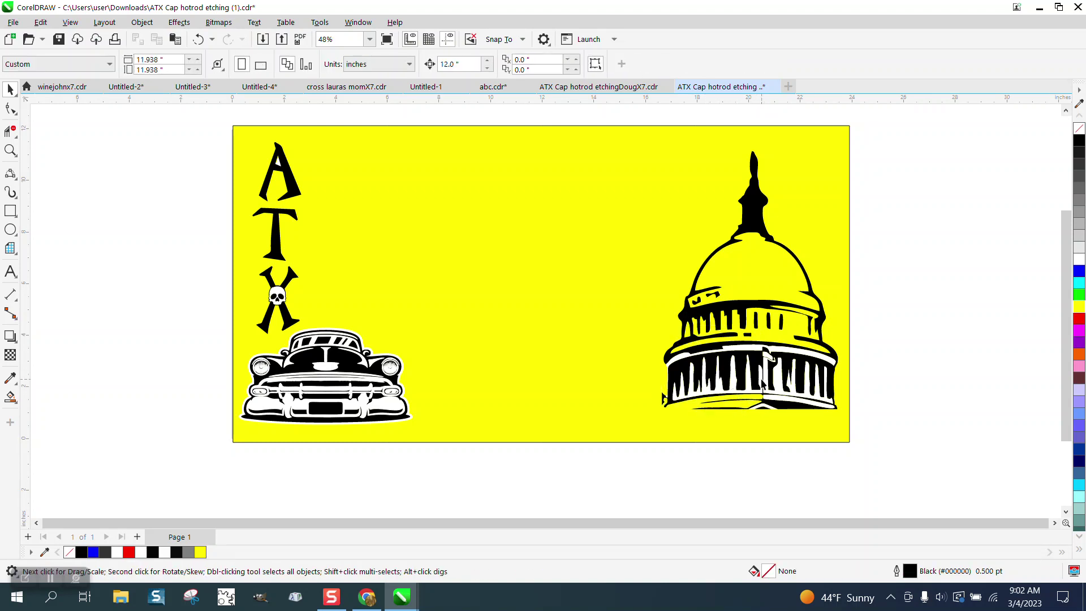
left_click(760, 386)
key("Delete")
left_click_drag(752, 353, 766, 348)
key("Delete")
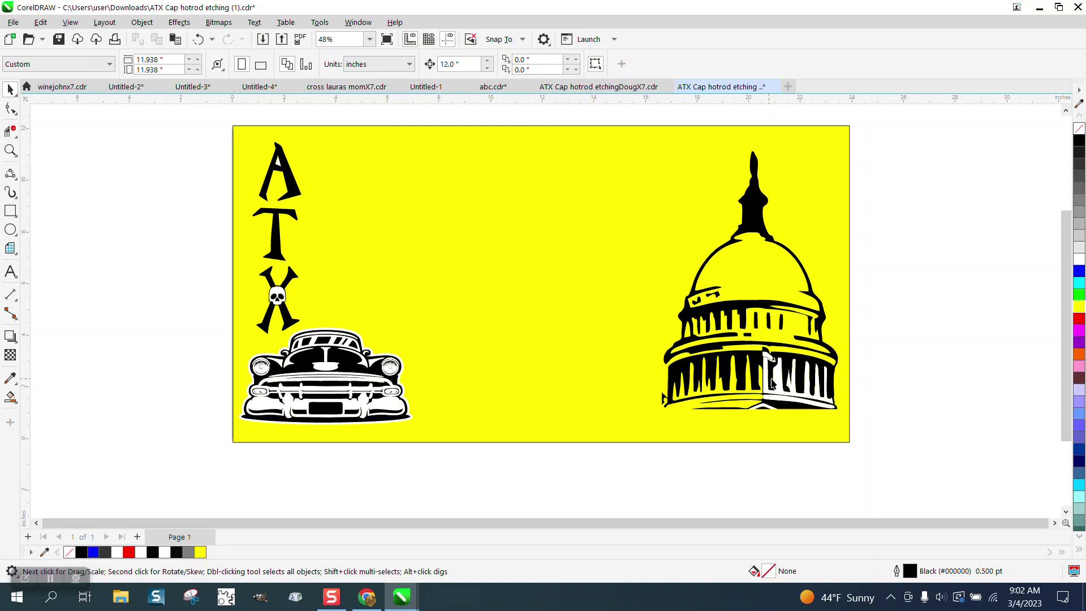
left_click(772, 412)
key("Delete")
left_click(769, 367)
key("Delete")
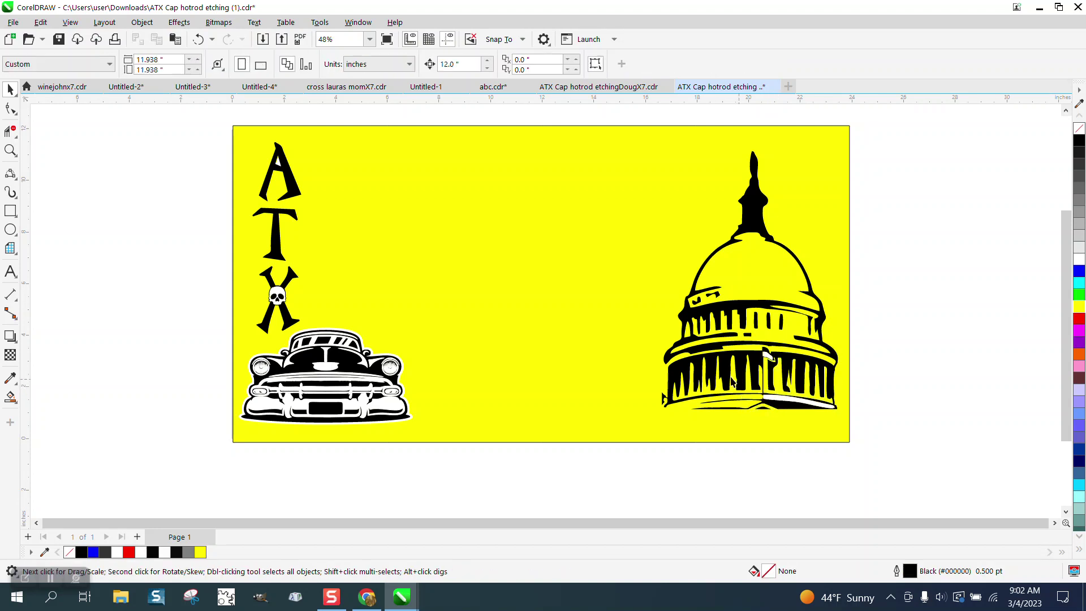
Zoom in on the capitol's base and delete the last white strip there
left_click(10, 151)
left_click(947, 462)
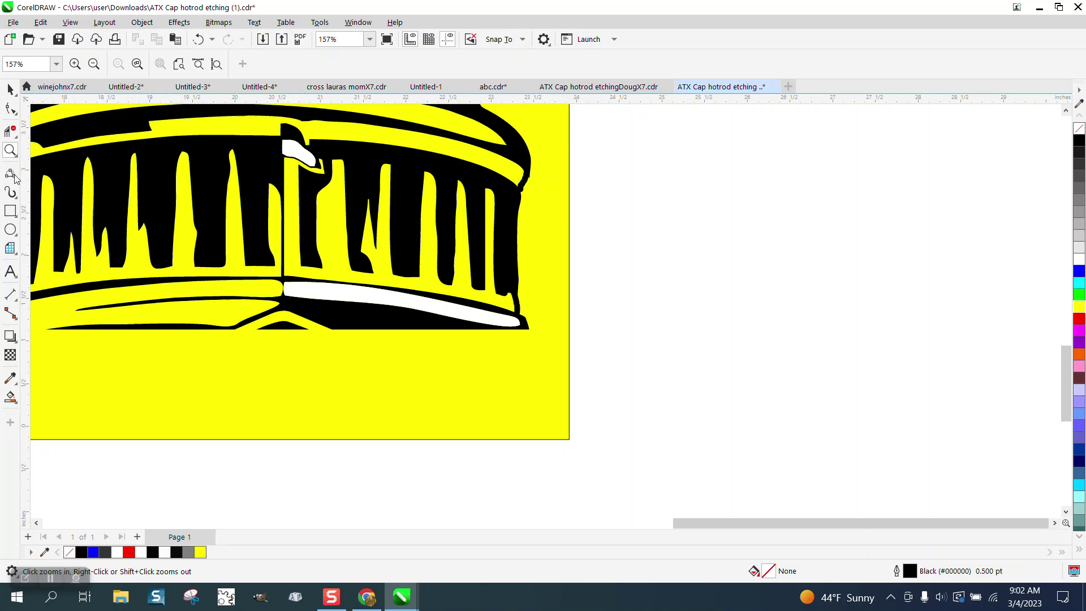
left_click(10, 108)
left_click(359, 298)
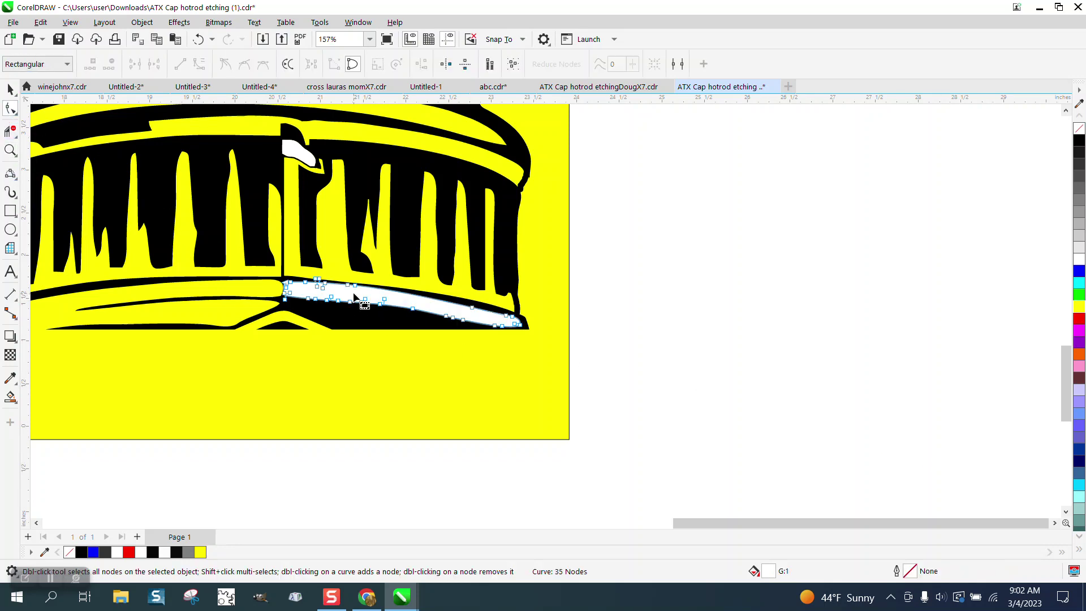
left_click_drag(360, 292, 370, 264)
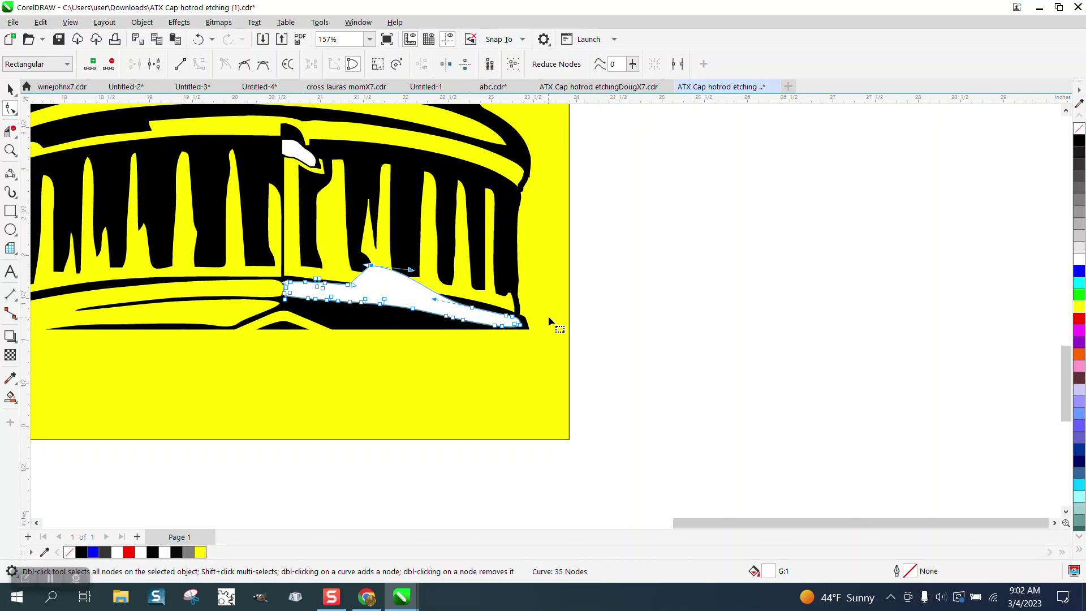
left_click(198, 39)
left_click(7, 89)
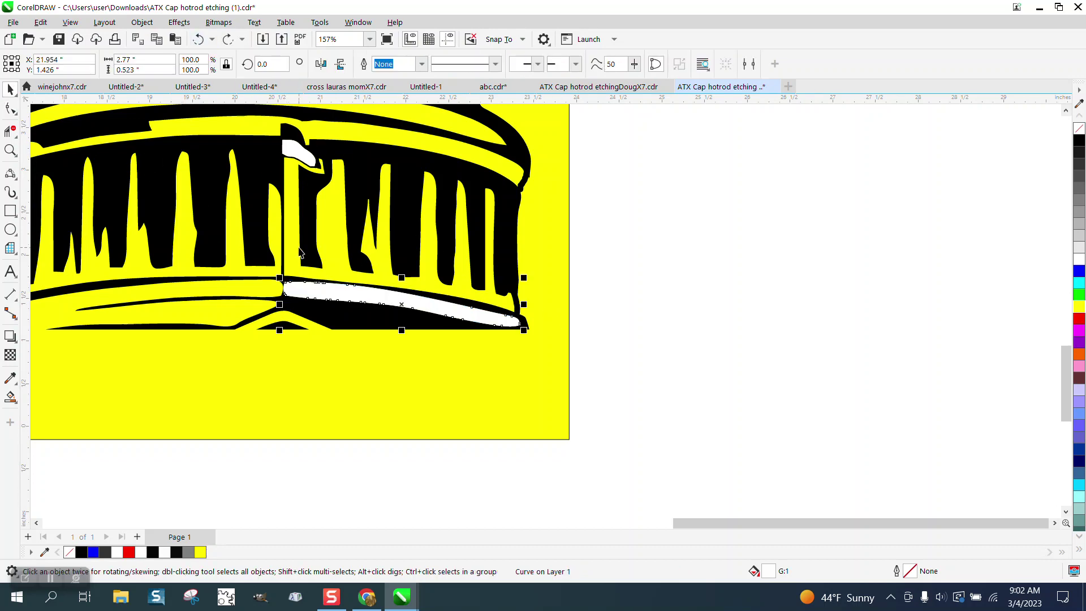
key("Delete")
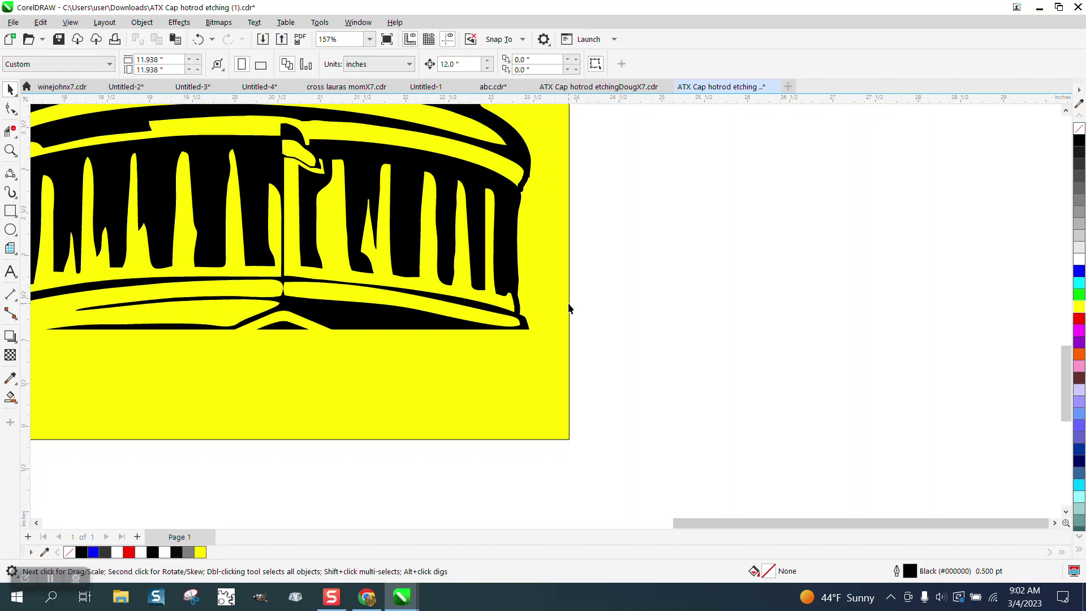
Marquee-select the capitol's eight black pieces and group them with Ctrl+G
scroll(568, 303, "down", 3)
scroll(590, 320, "down", 2)
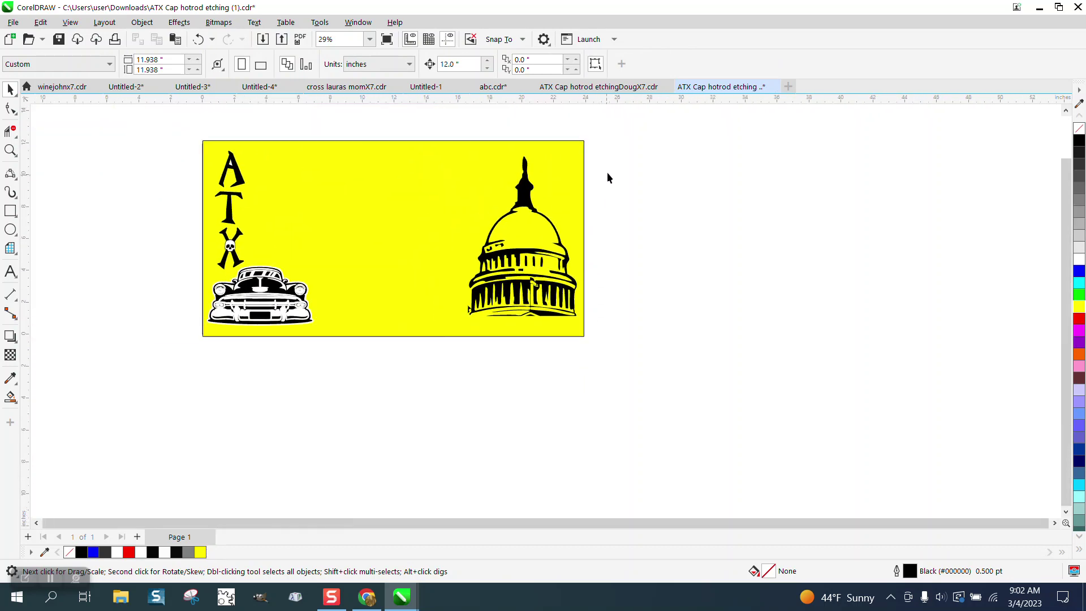
left_click_drag(609, 313, 450, 369)
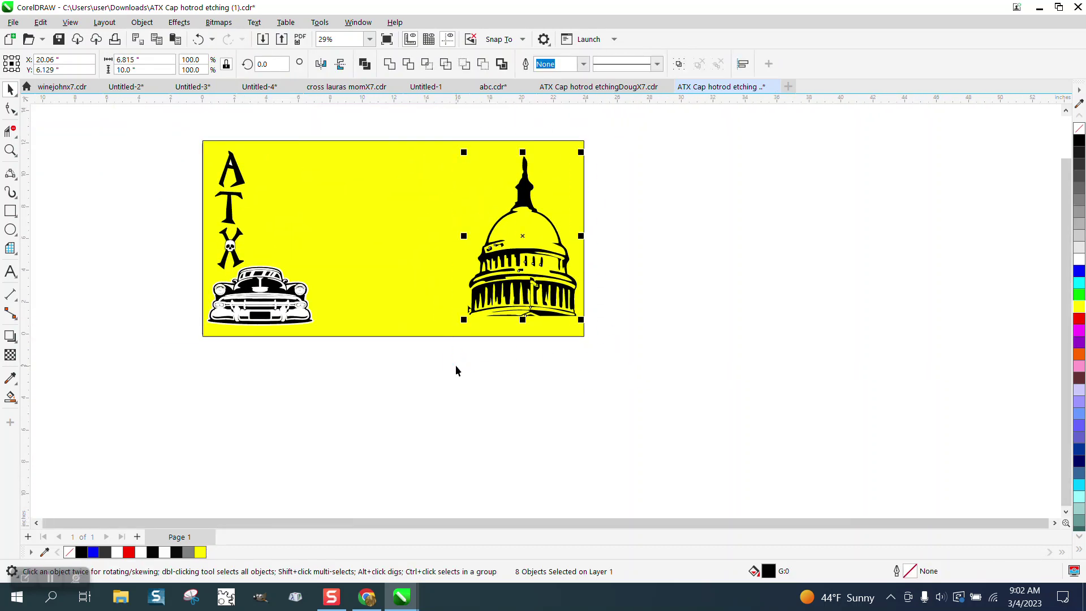
key("ctrl+g")
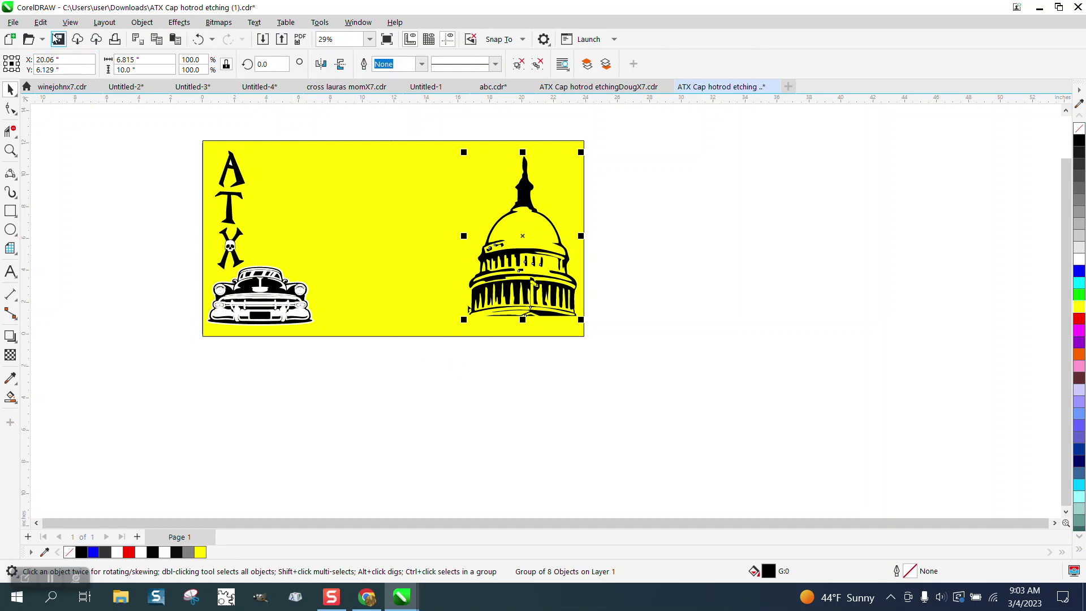
Open Edit > Find and Replace and switch it to Find Objects by properties
left_click(40, 23)
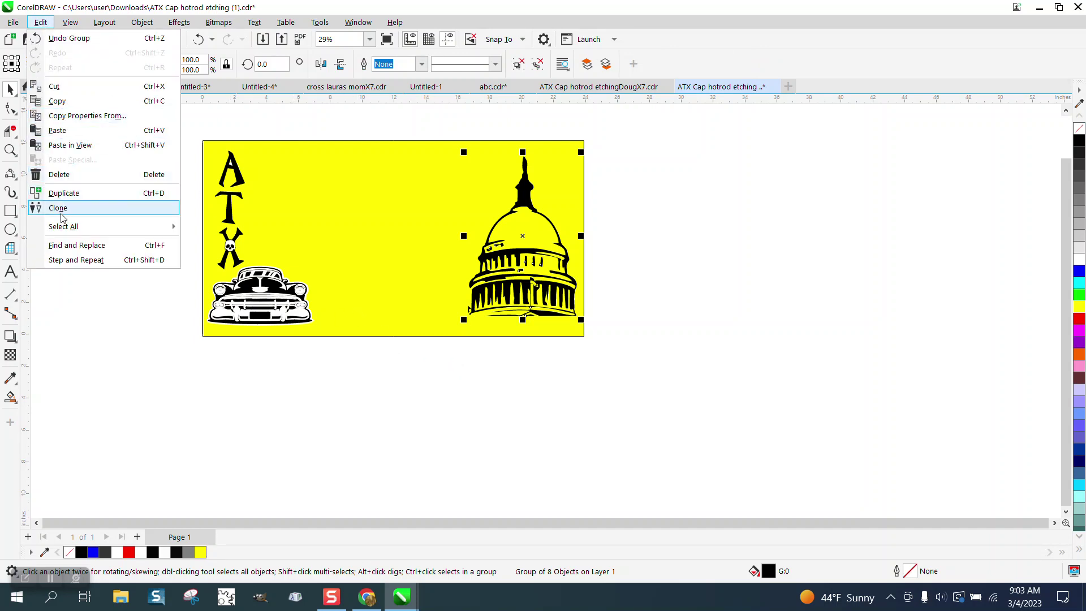
left_click(62, 248)
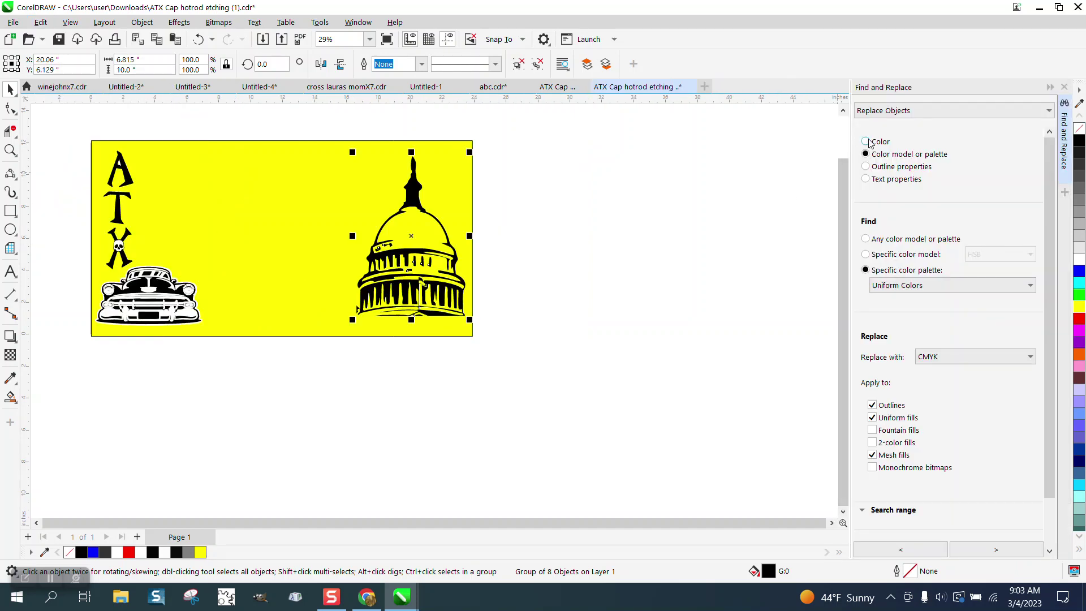
left_click(865, 141)
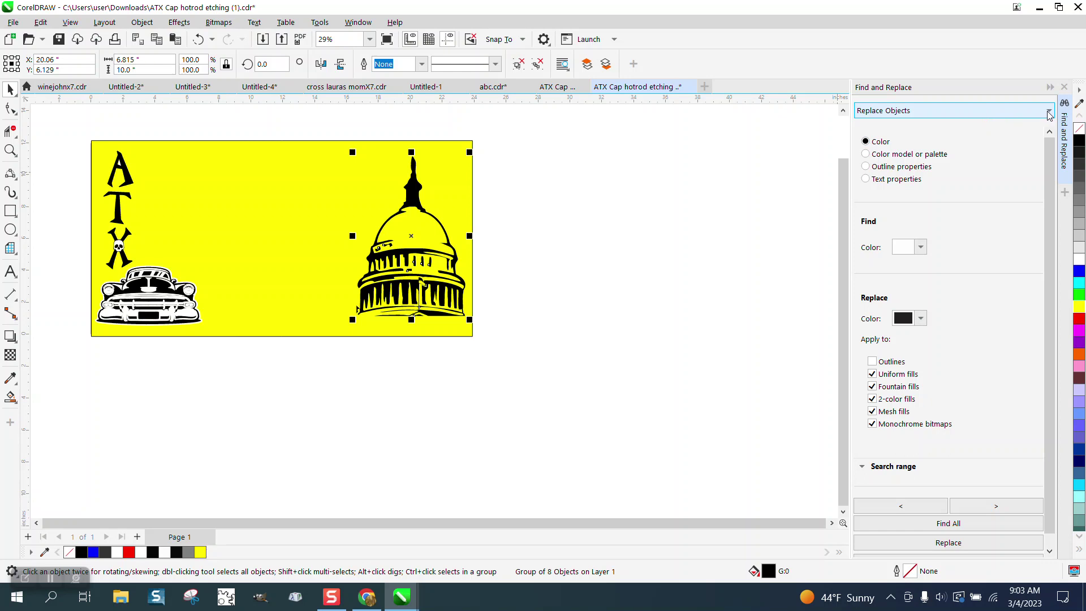
left_click(1048, 111)
left_click(889, 122)
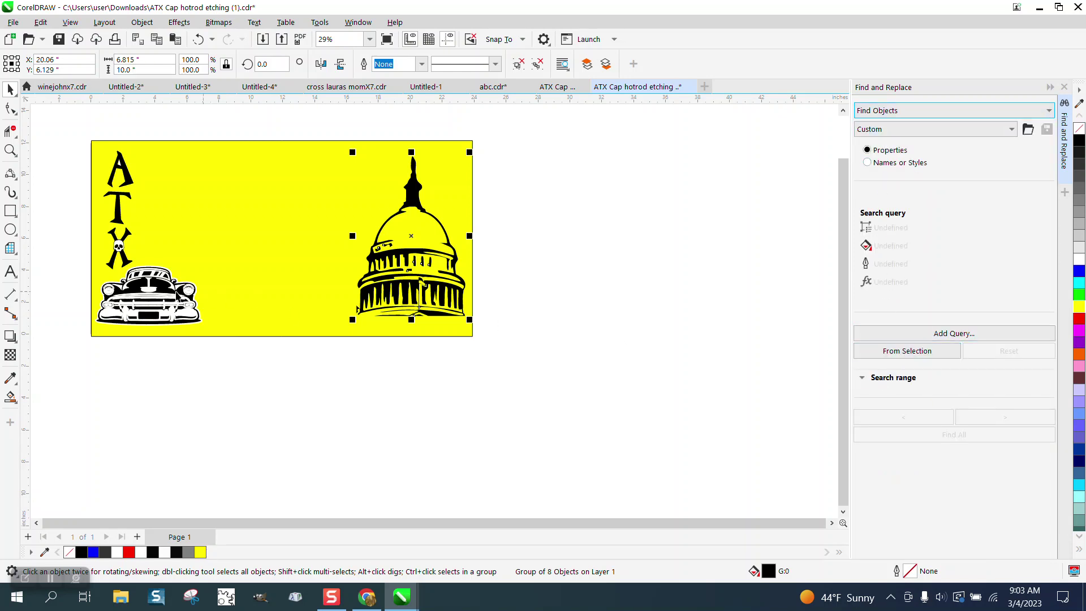
Select the hot-rod car group and ungroup it into separate pieces
left_click(188, 375)
left_click(190, 316)
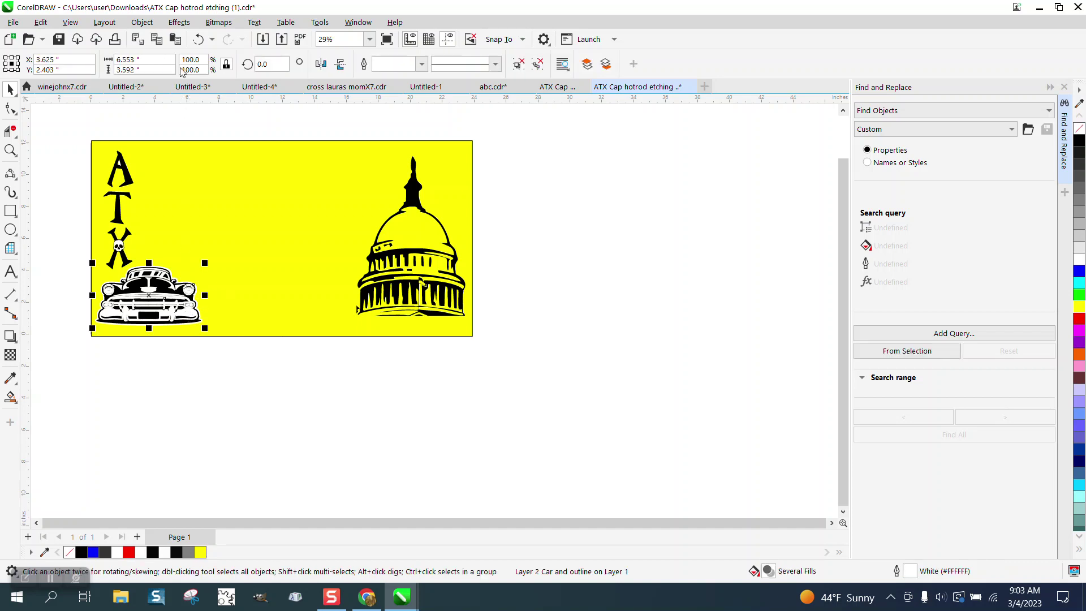
left_click(142, 22)
mouse_move(178, 252)
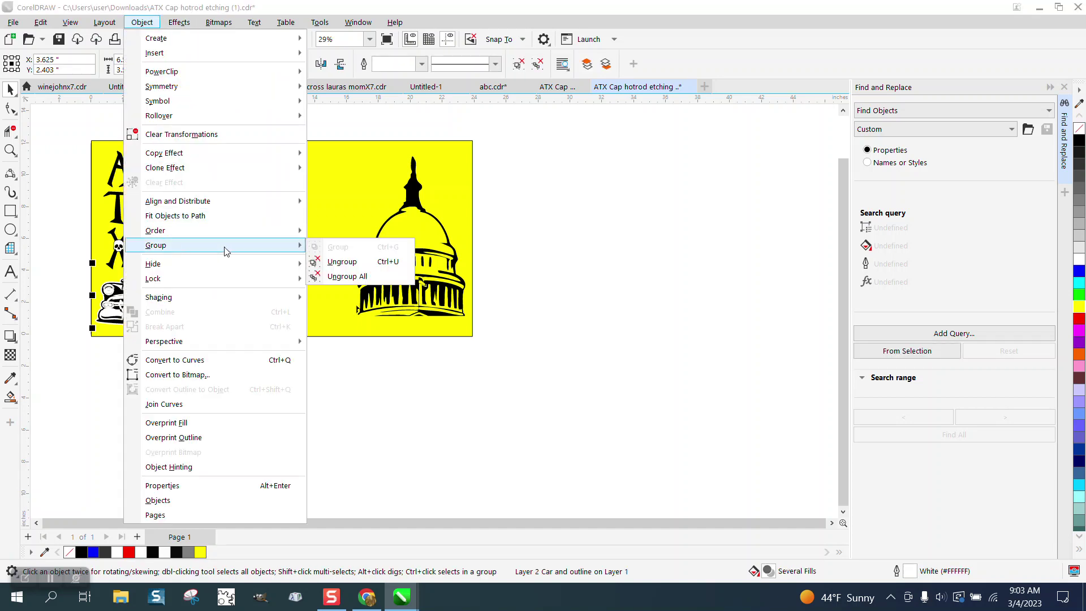
left_click(328, 260)
left_click(531, 264)
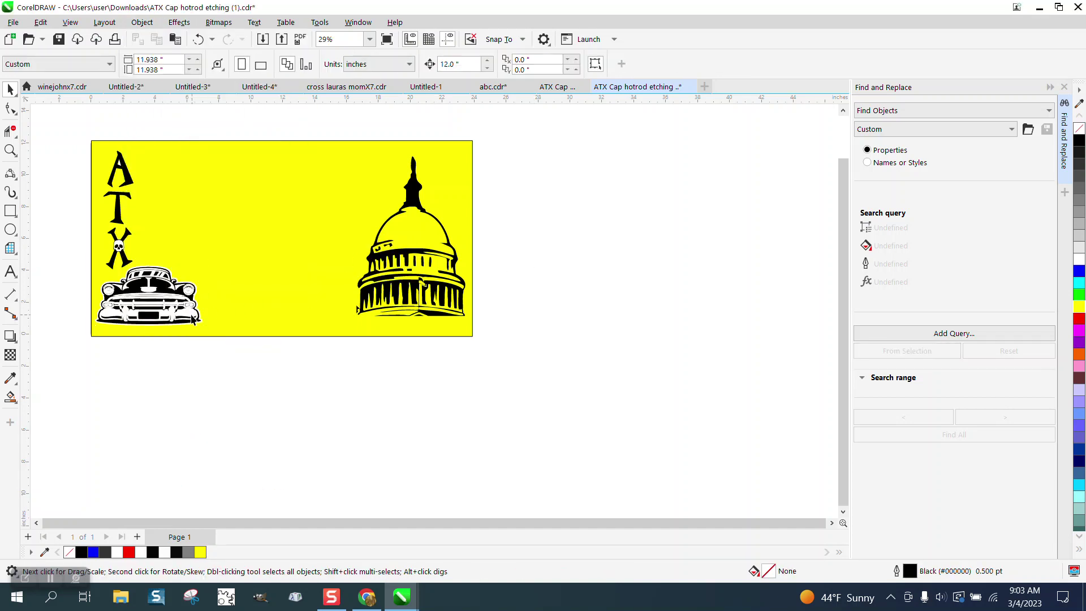
Find all objects matching a white car piece on the current page and drag them beside the capitol
left_click(192, 318)
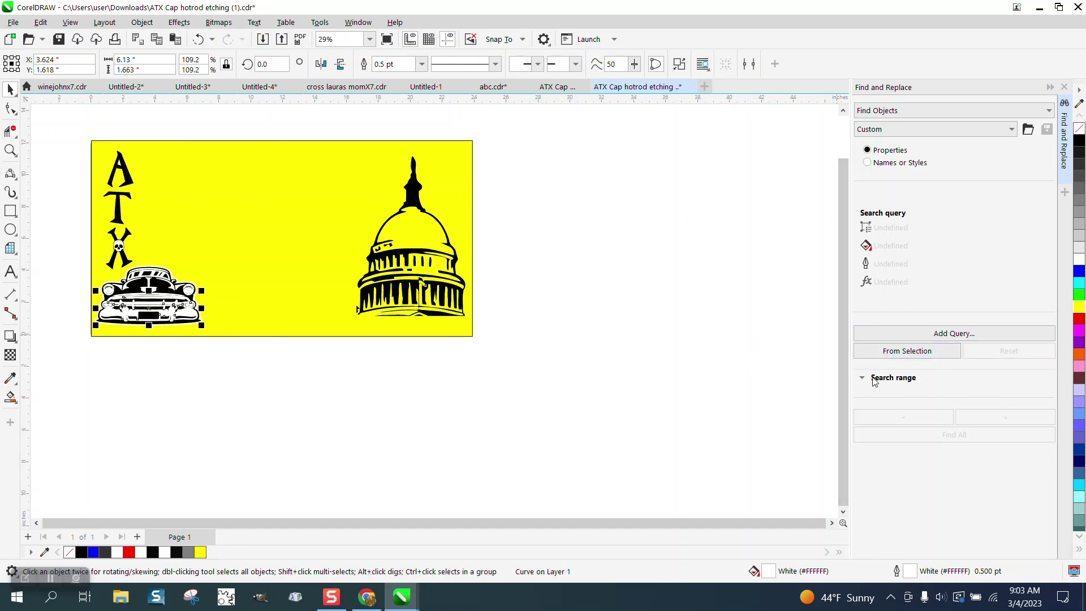
left_click(874, 379)
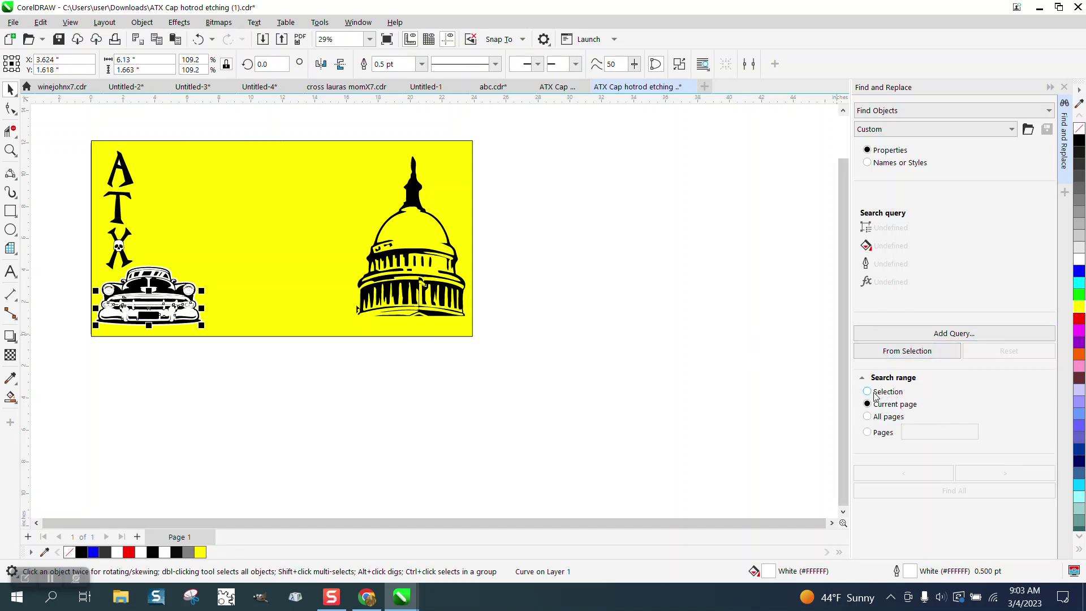
left_click(912, 352)
left_click(953, 491)
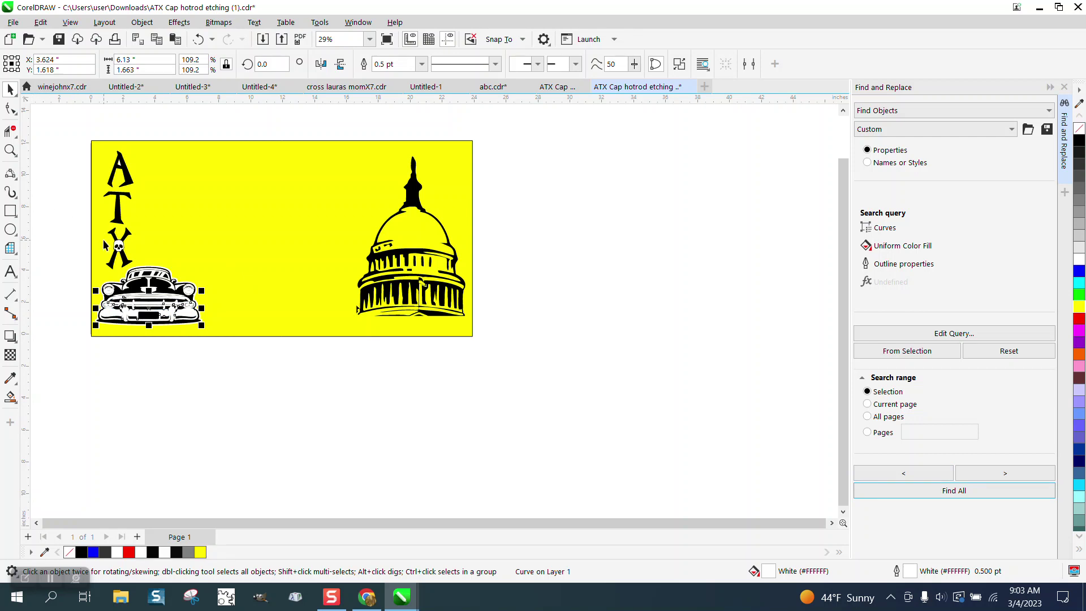
key("Tab")
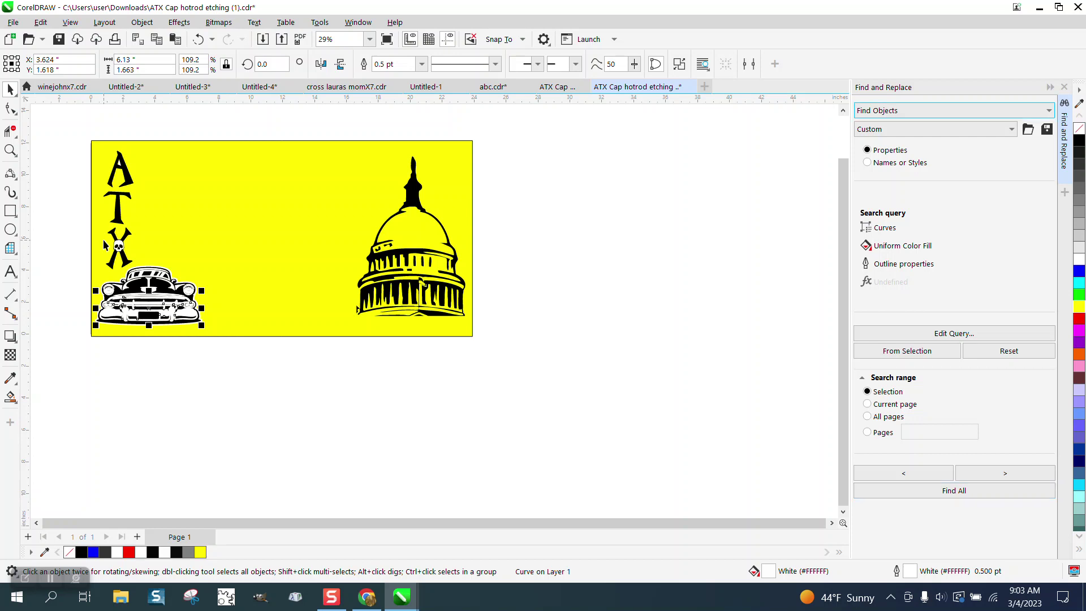
left_click(158, 415)
left_click(182, 318)
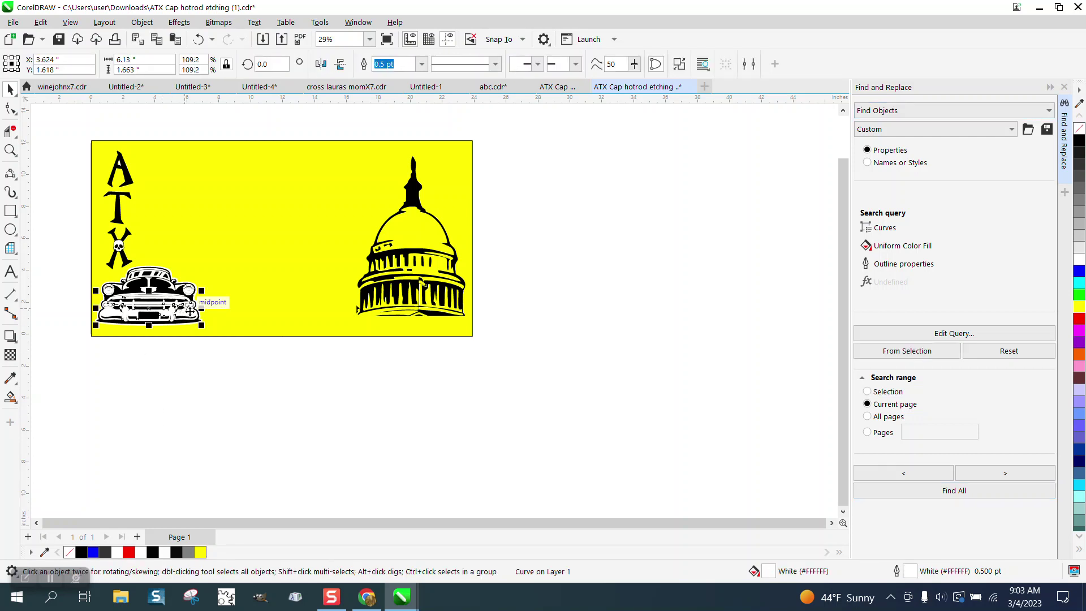
left_click_drag(190, 310, 360, 308)
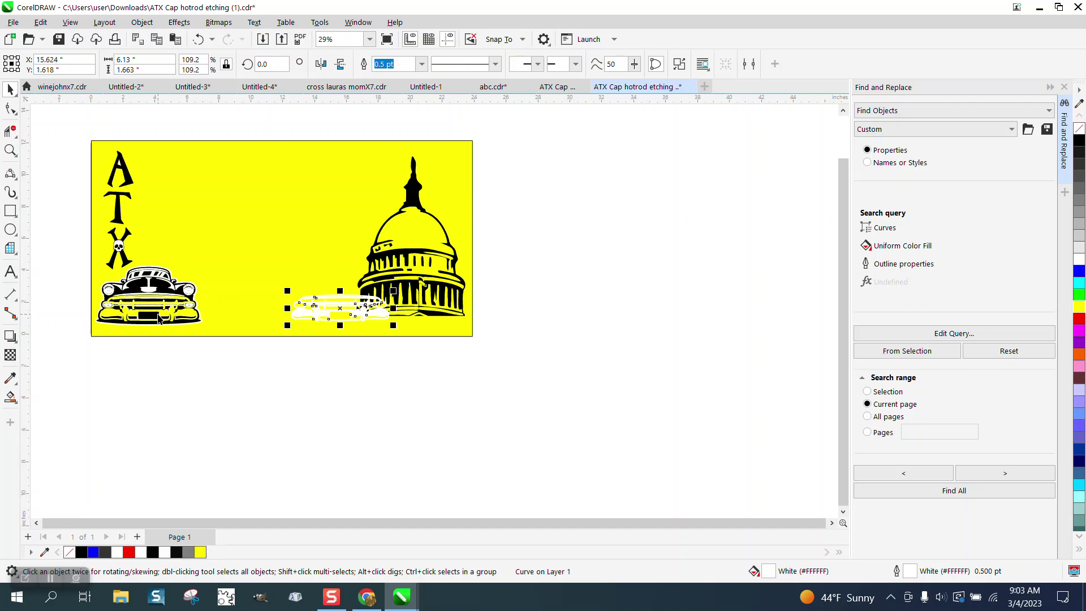
left_click(10, 150)
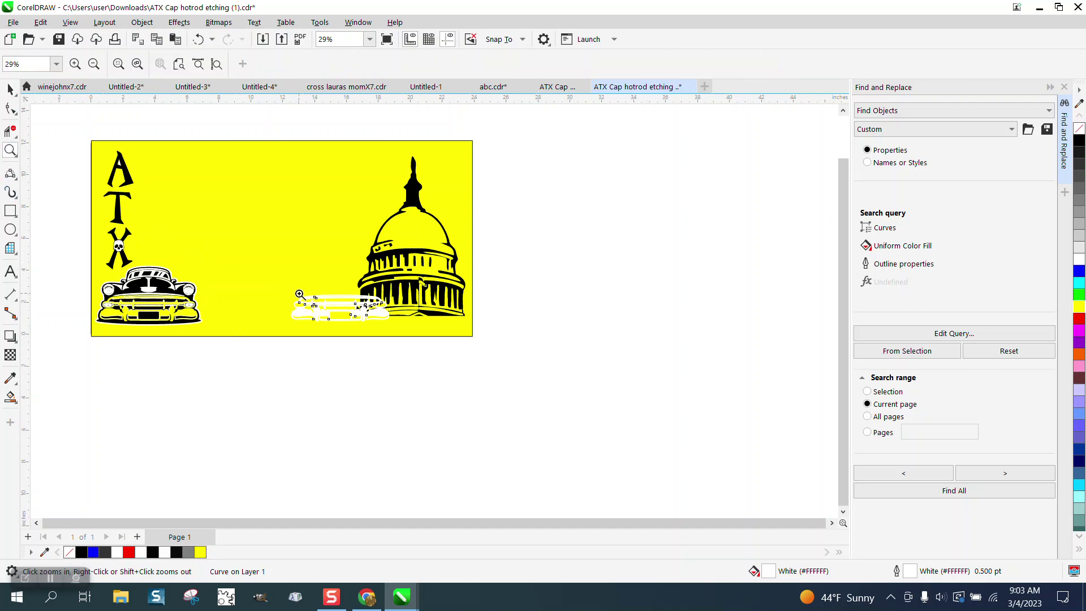
left_click_drag(106, 239, 364, 392)
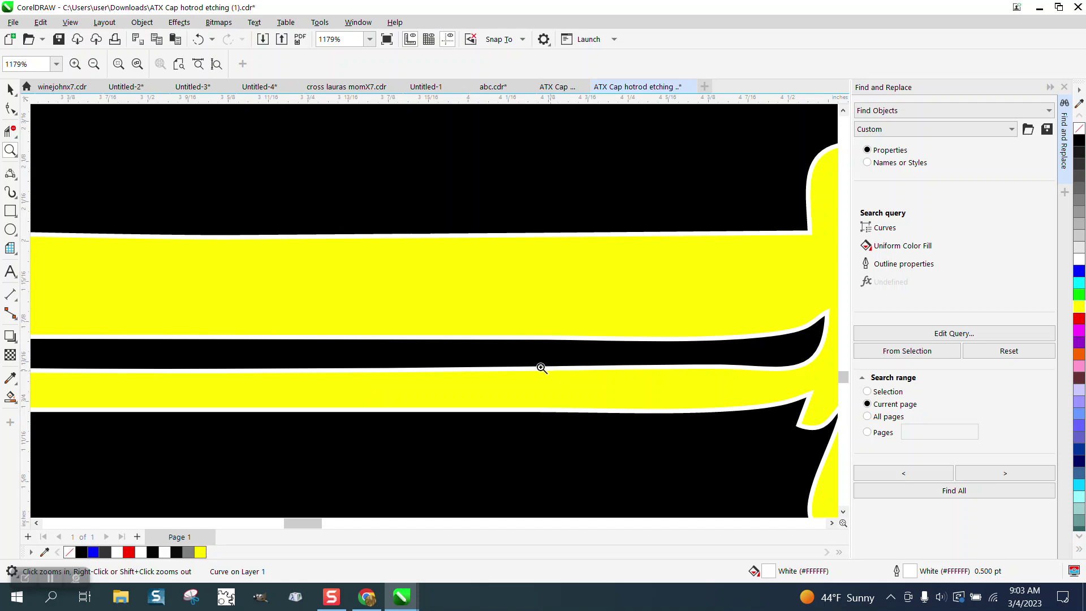
scroll(541, 368, "down", 10)
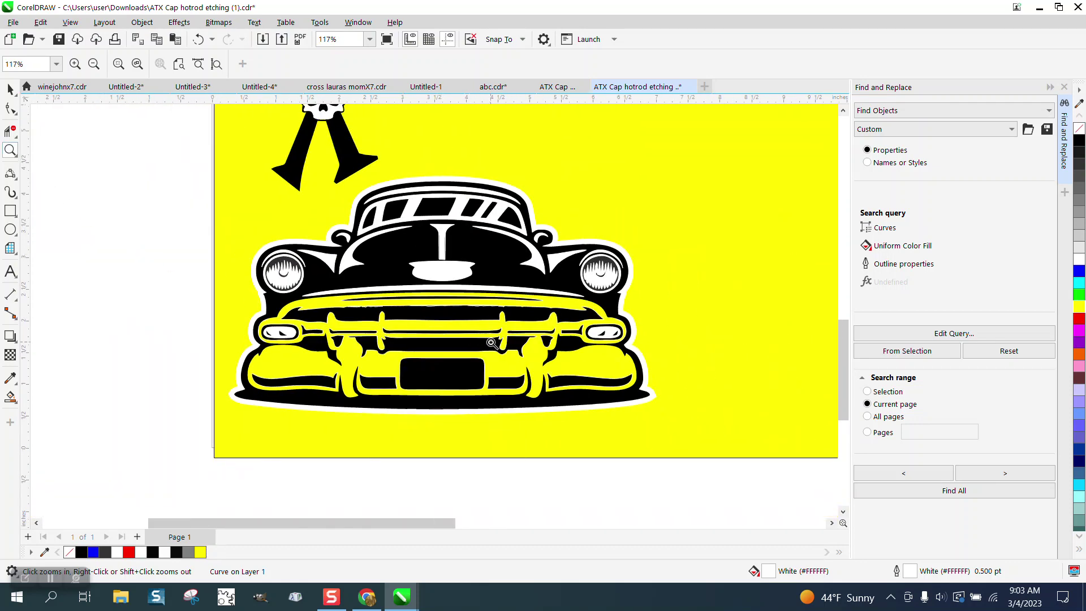
left_click_drag(458, 333, 497, 351)
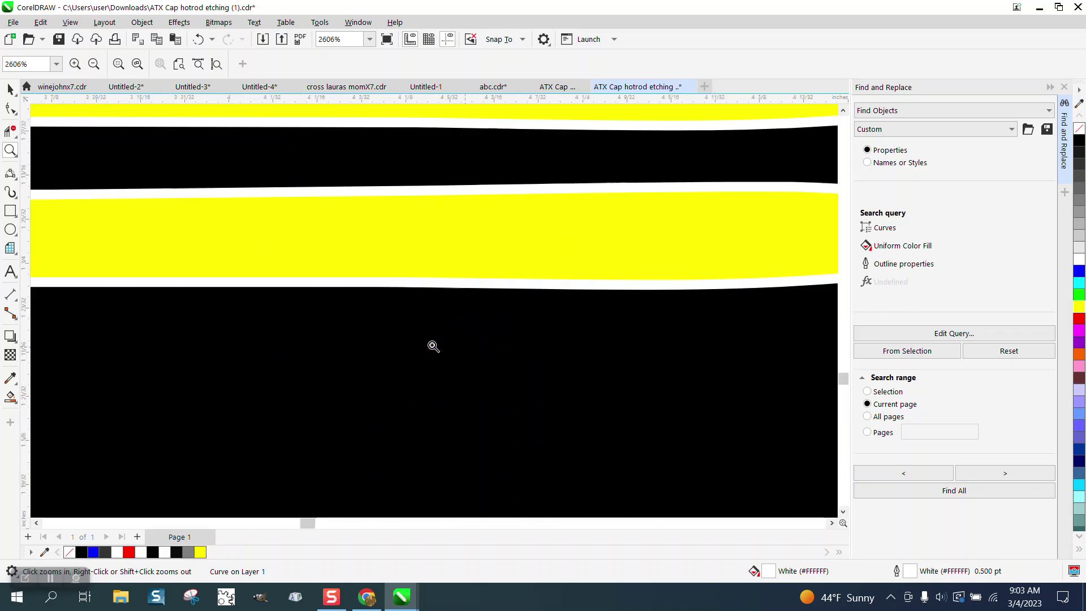
left_click(10, 378)
left_click(105, 281)
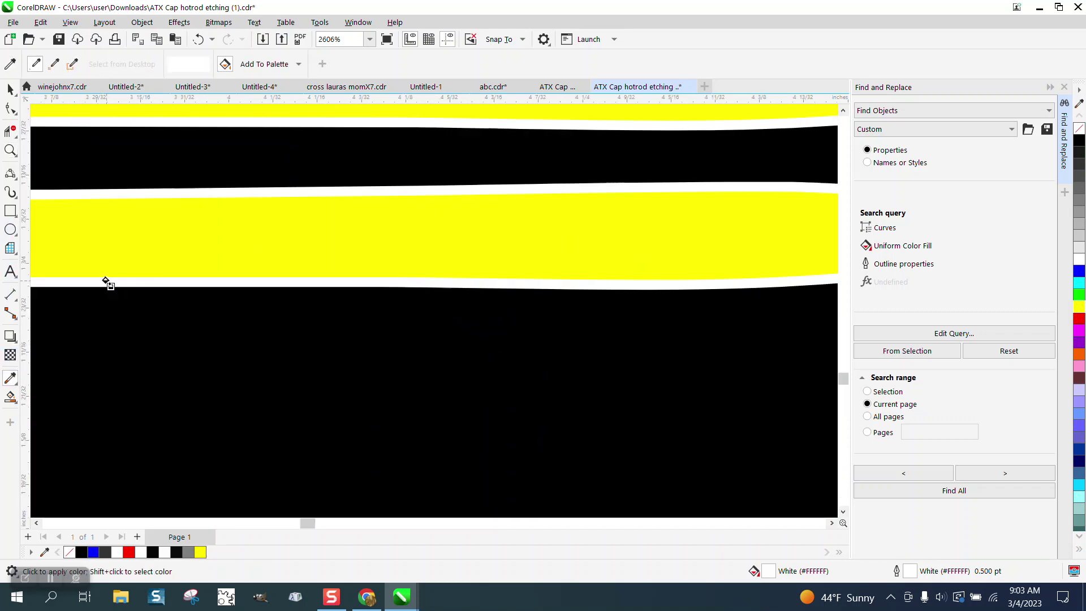
scroll(105, 281, "down", 2)
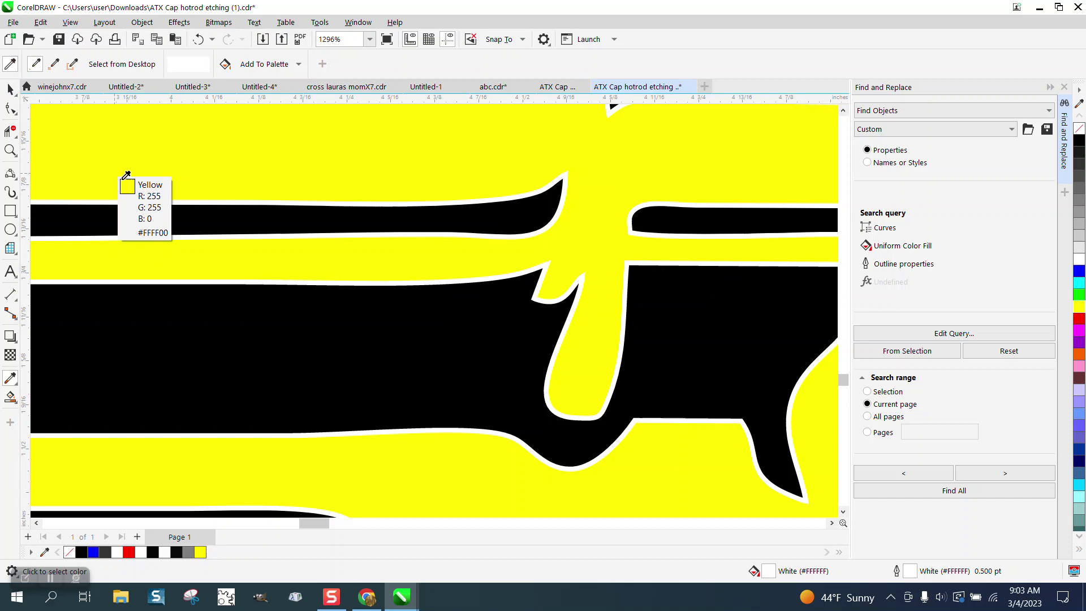
scroll(296, 273, "down", 4)
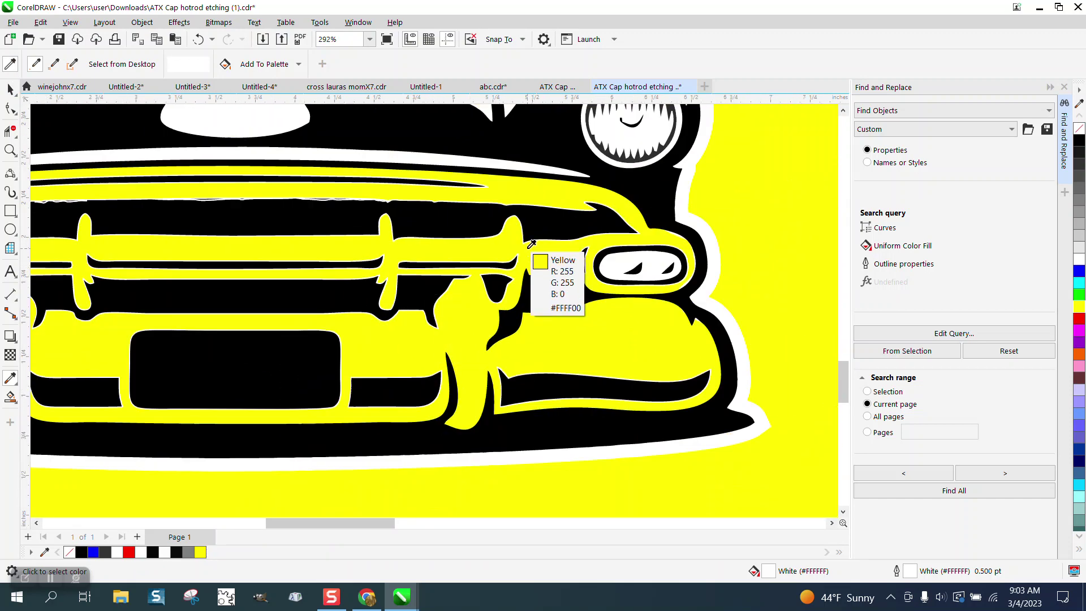
scroll(781, 305, "down", 2)
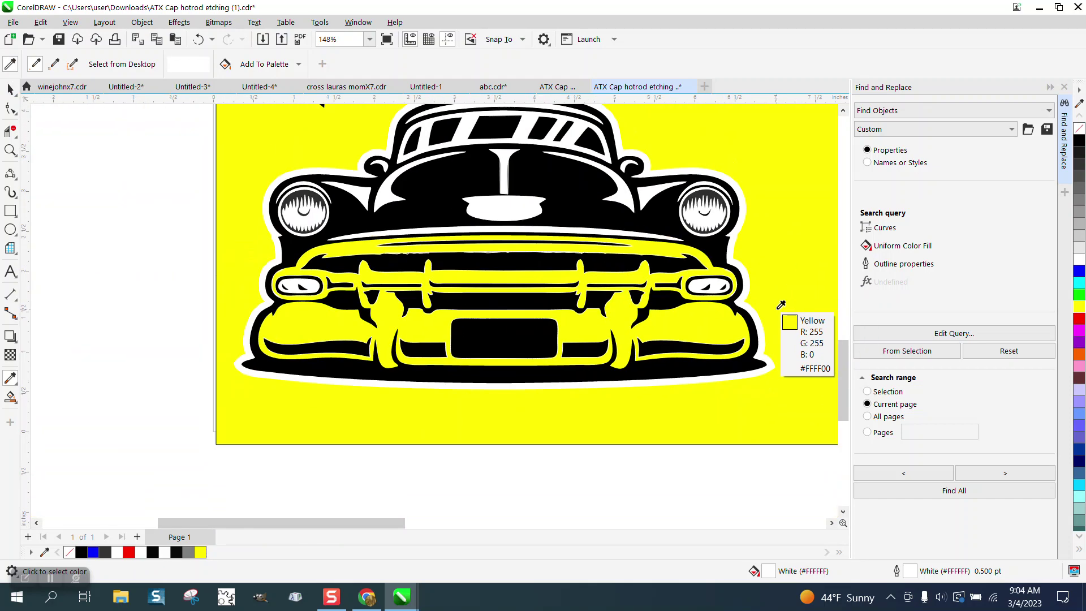
Find the 20 white shapes matching the stripe above the grille, group and delete them
key("space")
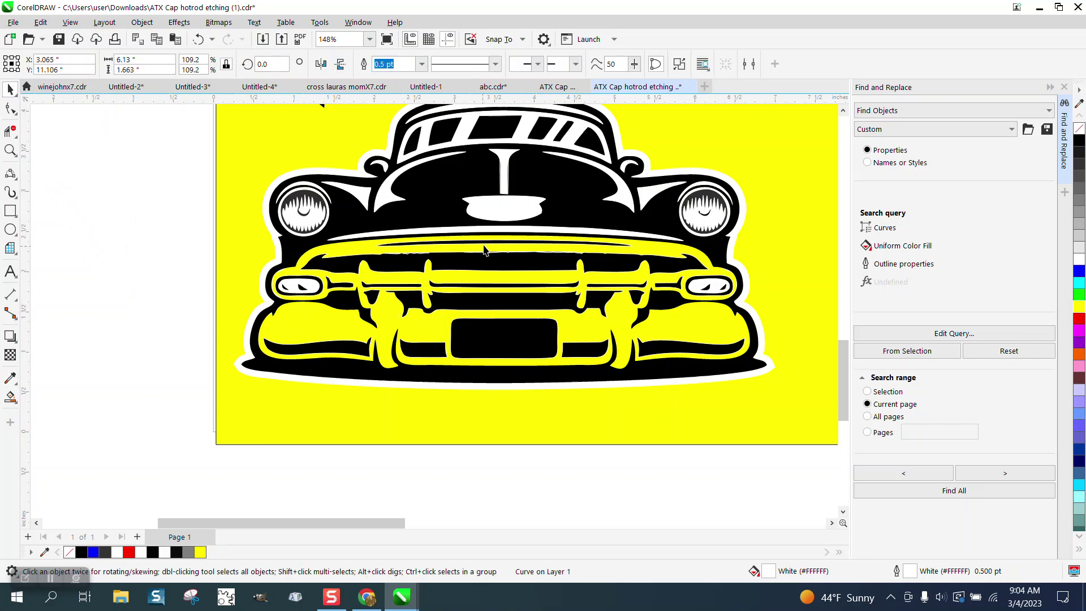
left_click(508, 229)
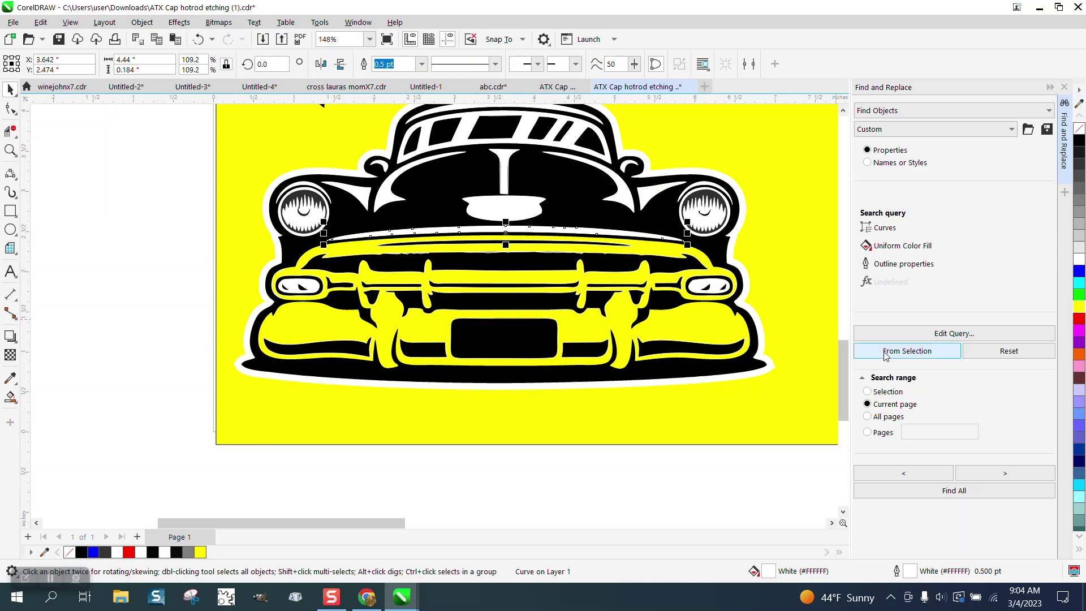
left_click(953, 491)
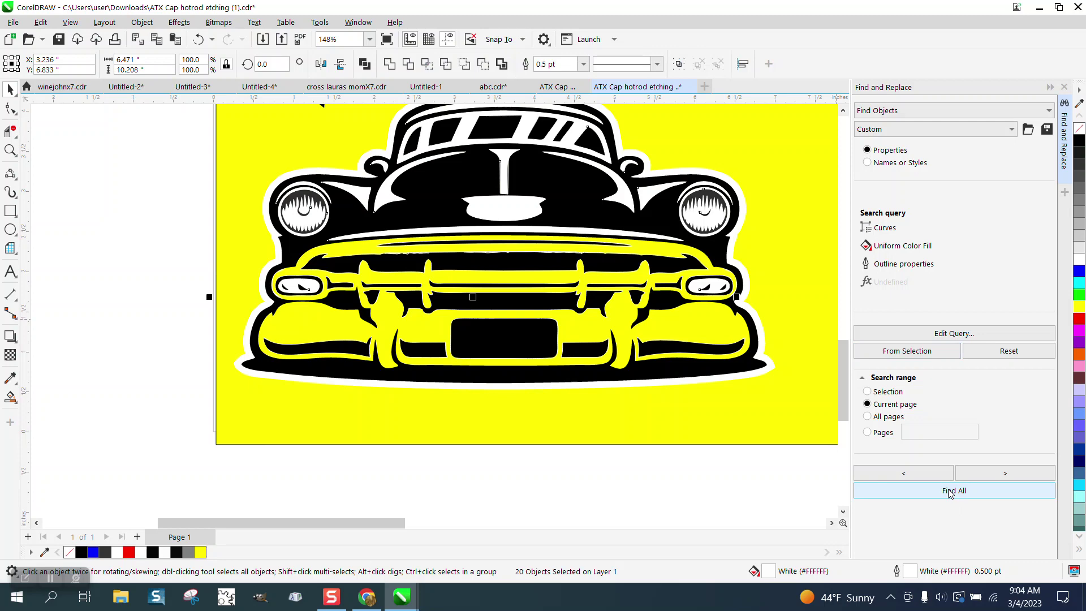
key("ctrl+g")
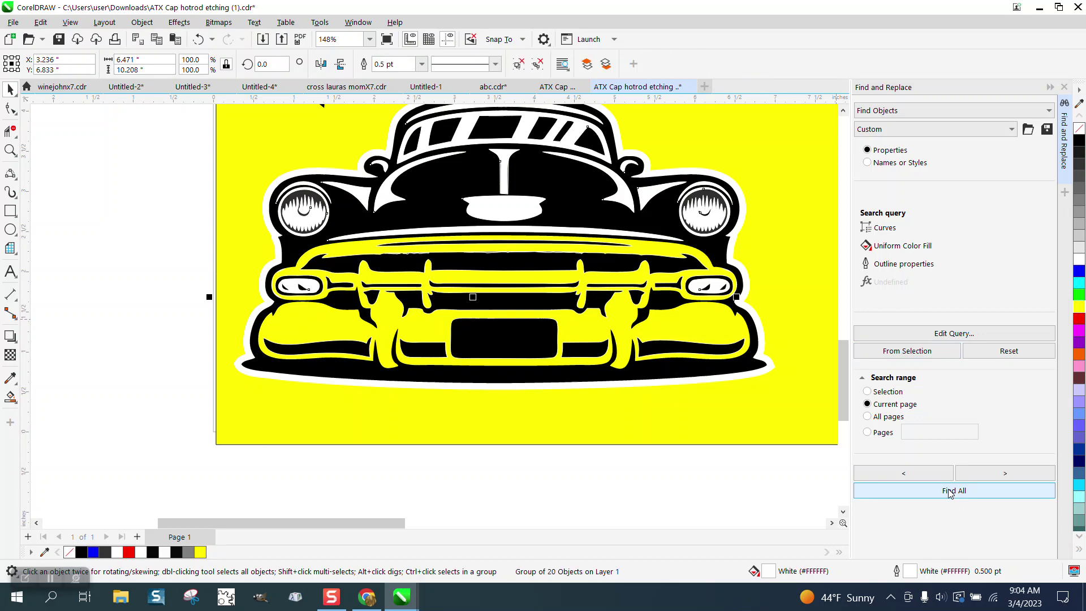
key("Delete")
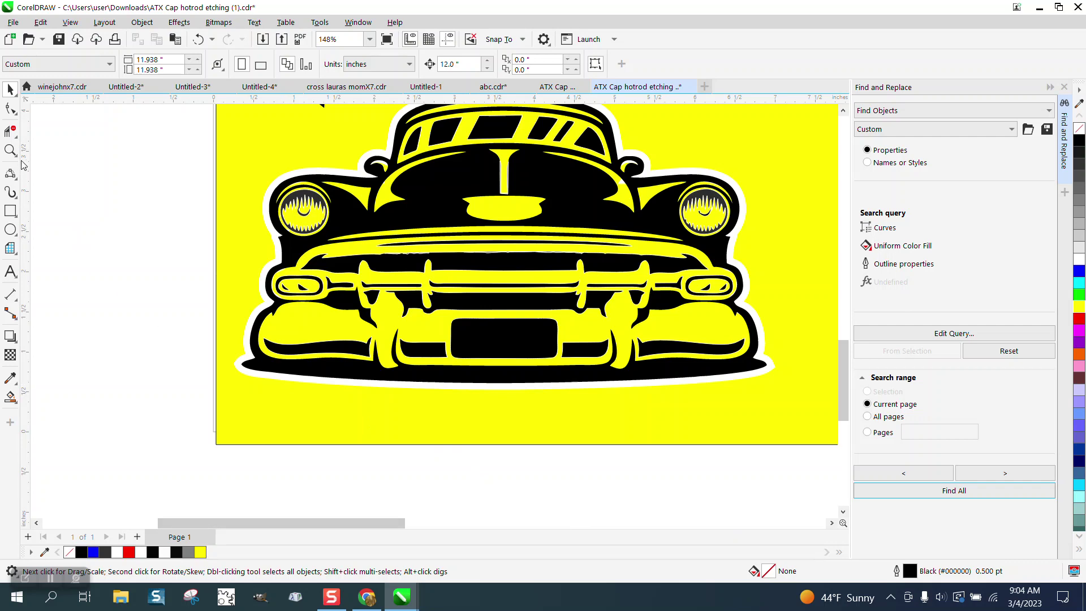
Zoom on the grille, find and group the 29 black bar matches, delete them, then undo
key("z")
left_click_drag(514, 281, 586, 305)
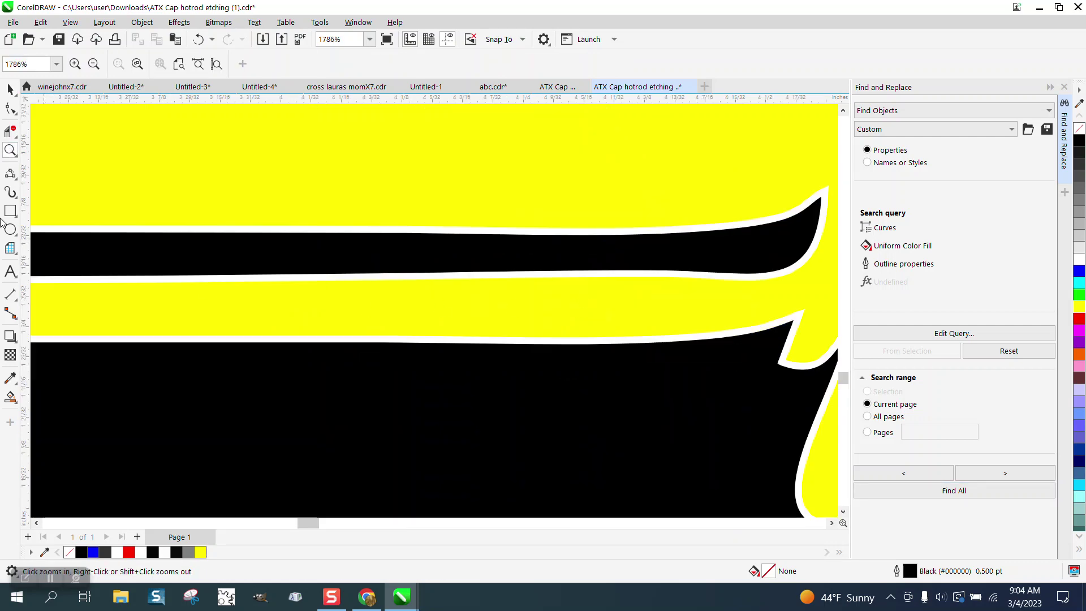
key("space")
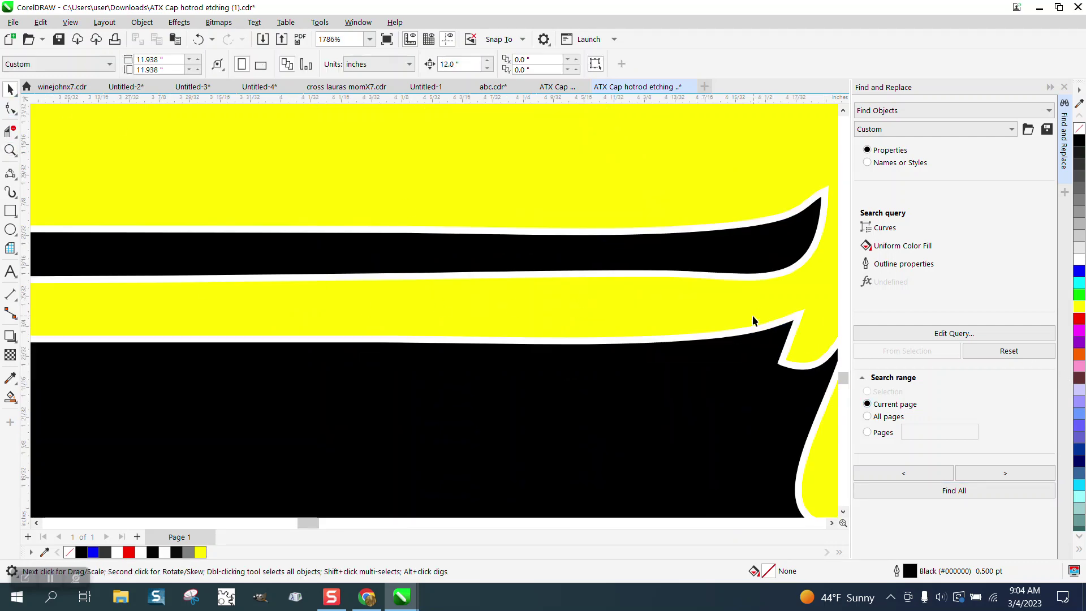
left_click(703, 276)
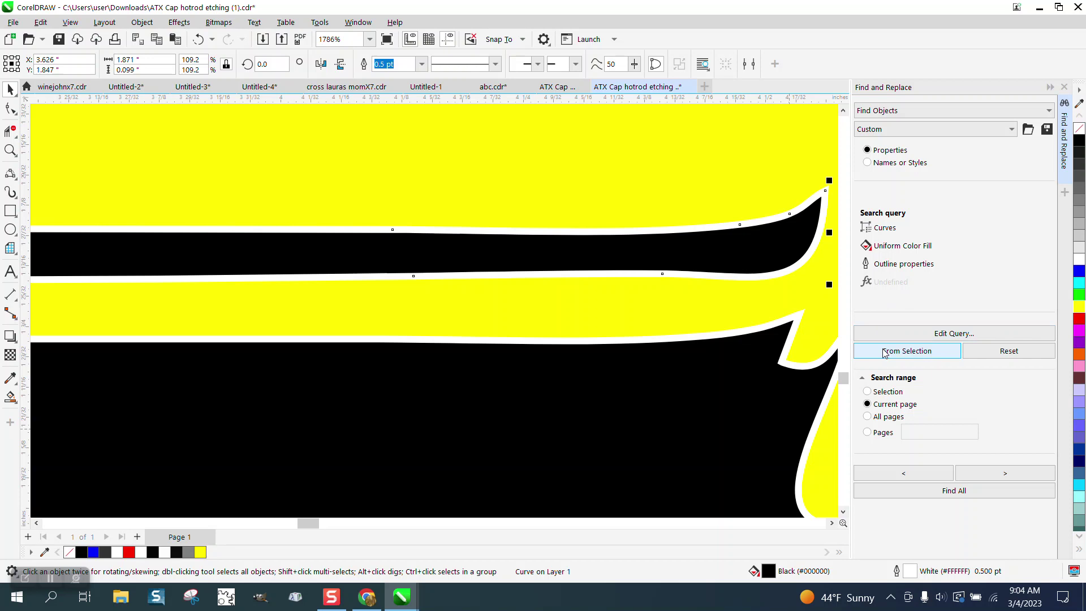
left_click(953, 491)
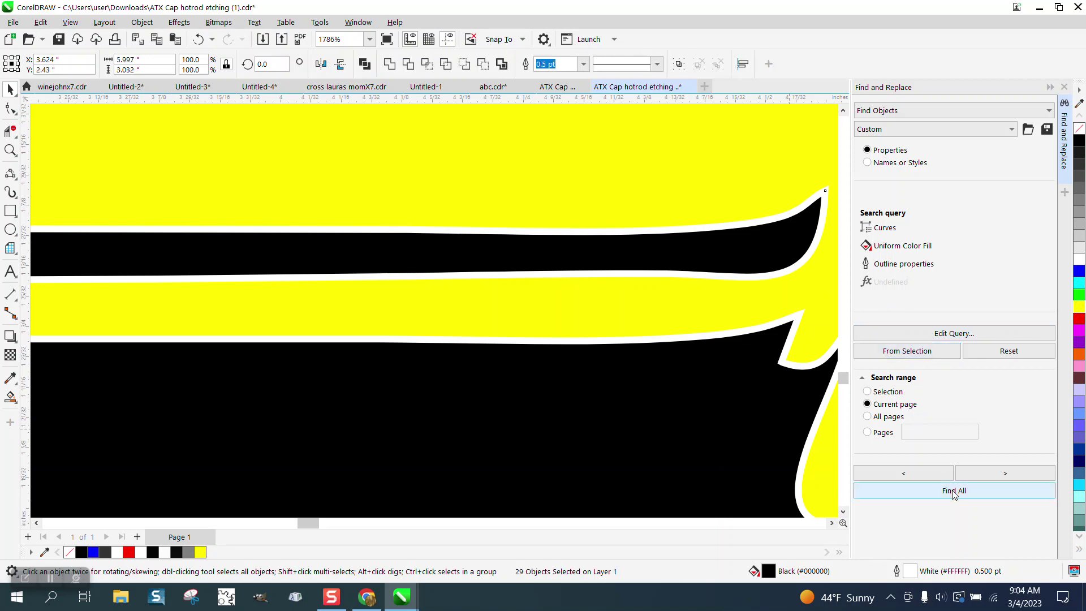
key("ctrl+g")
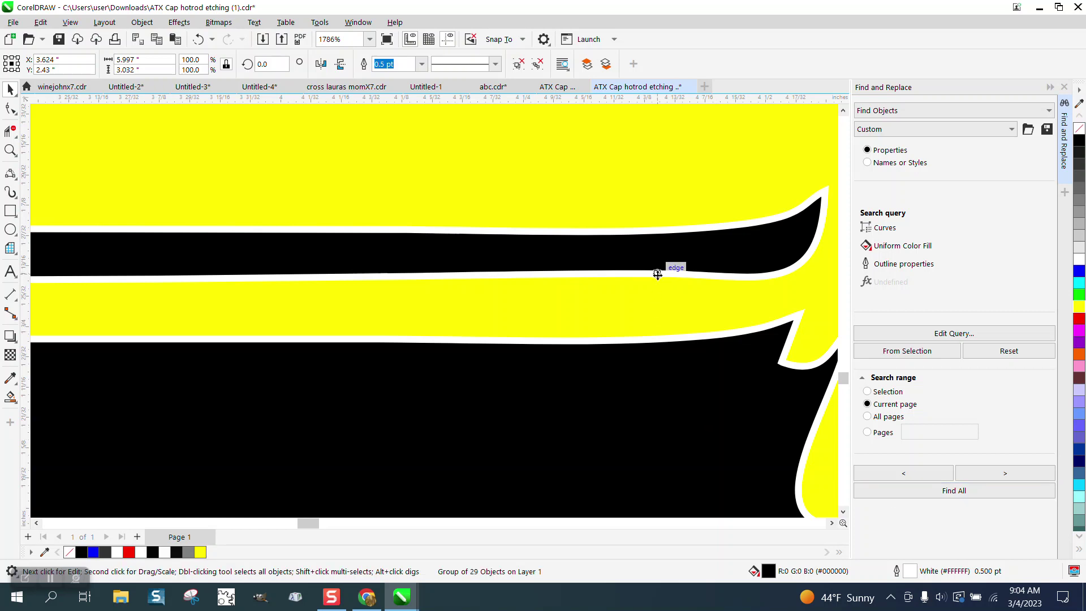
key("Delete")
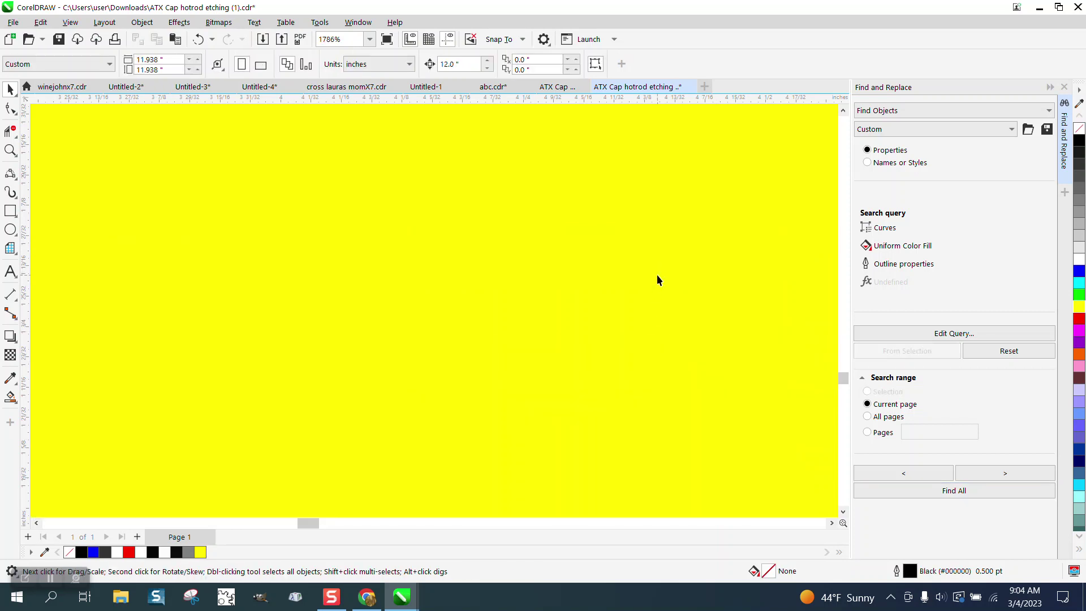
left_click(198, 40)
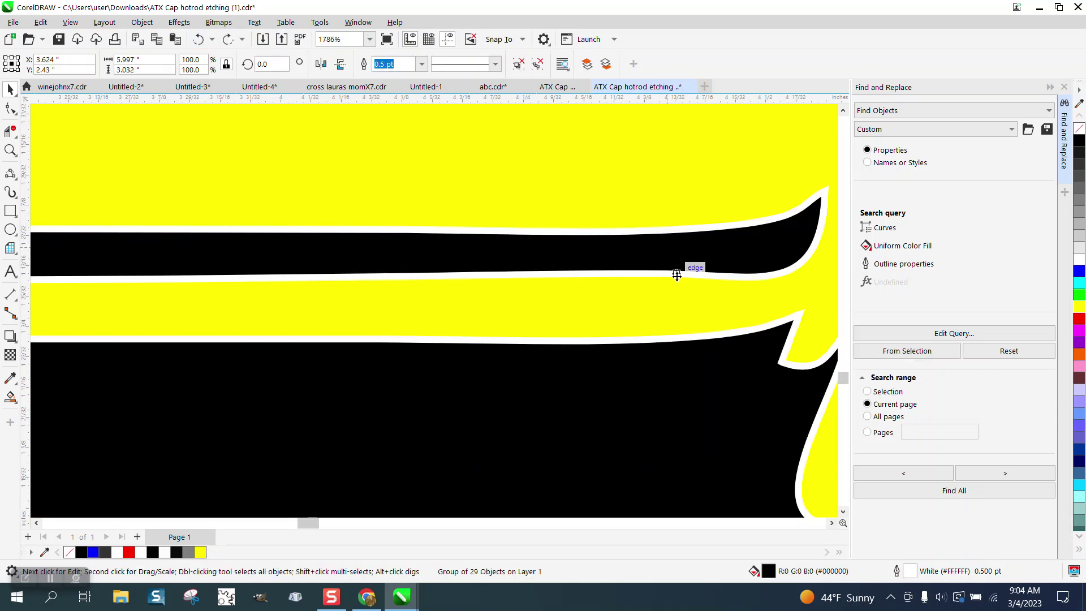
Ungroup all 29 black objects with Object > Group > Ungroup All
scroll(710, 223, "down", 2)
scroll(506, 356, "down", 2)
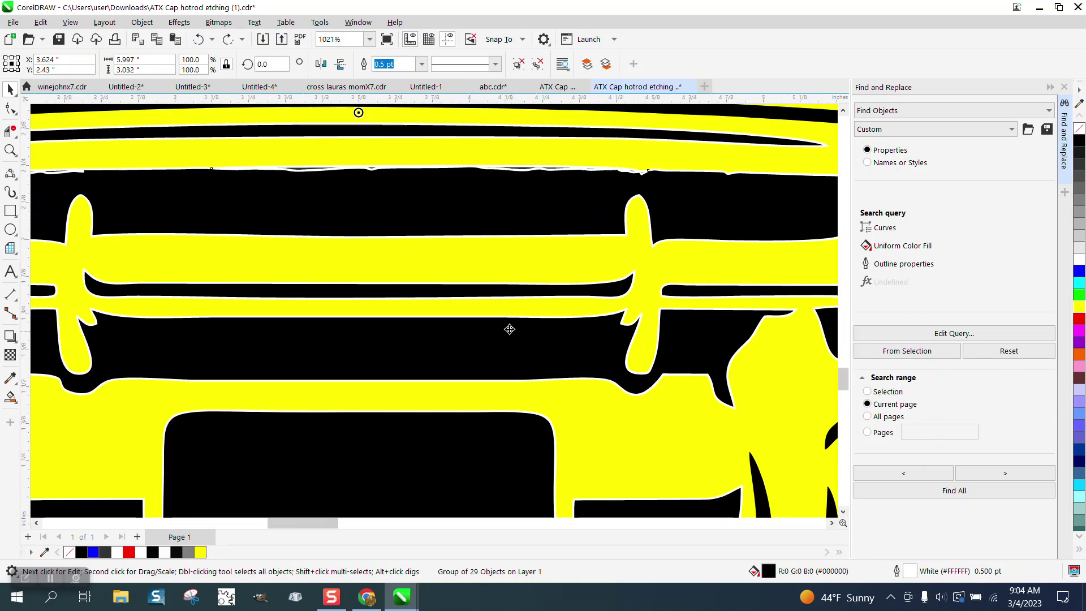
scroll(509, 329, "down", 2)
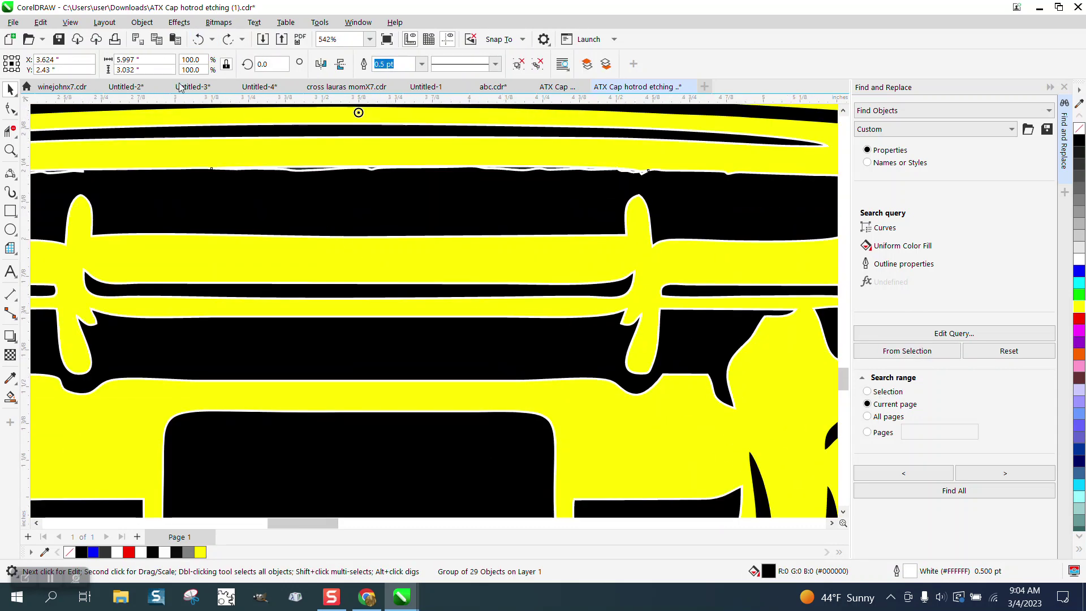
left_click(143, 23)
mouse_move(163, 245)
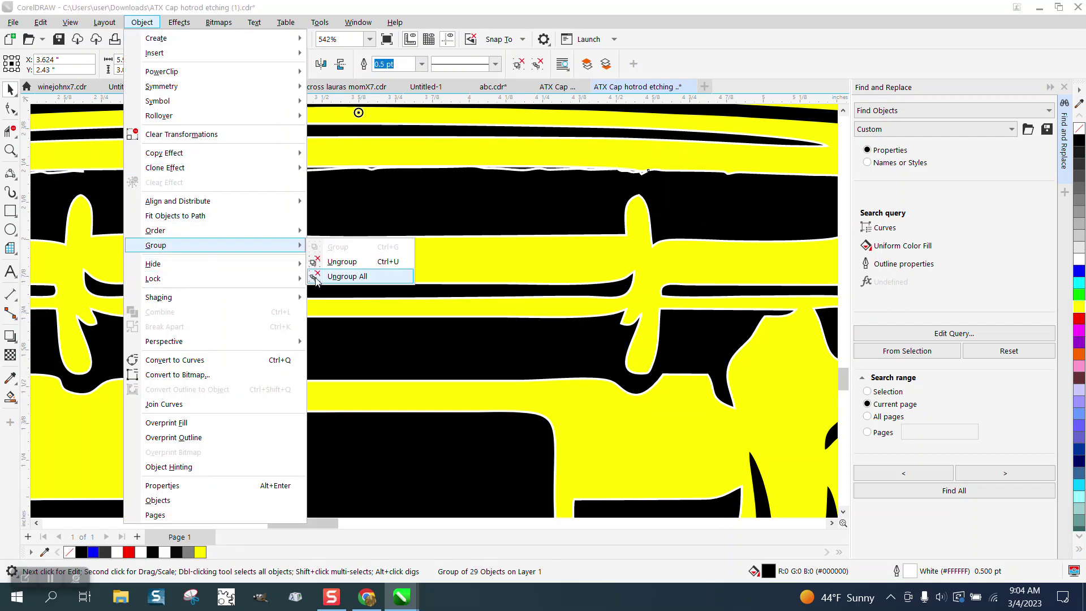
left_click(315, 277)
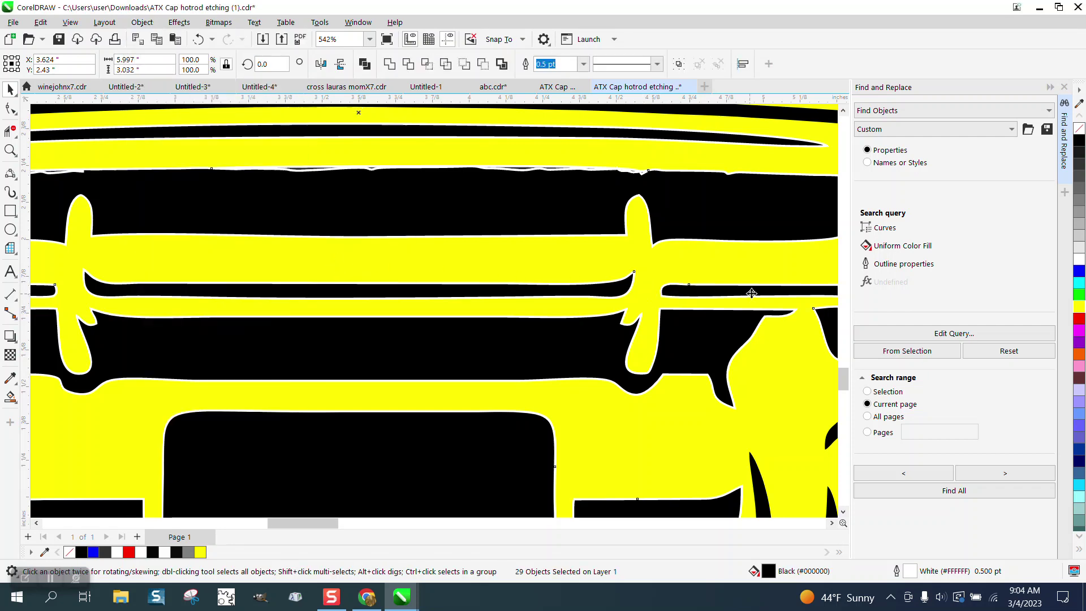
Select the thick white outline around the car and delete it
scroll(259, 345, "down", 3)
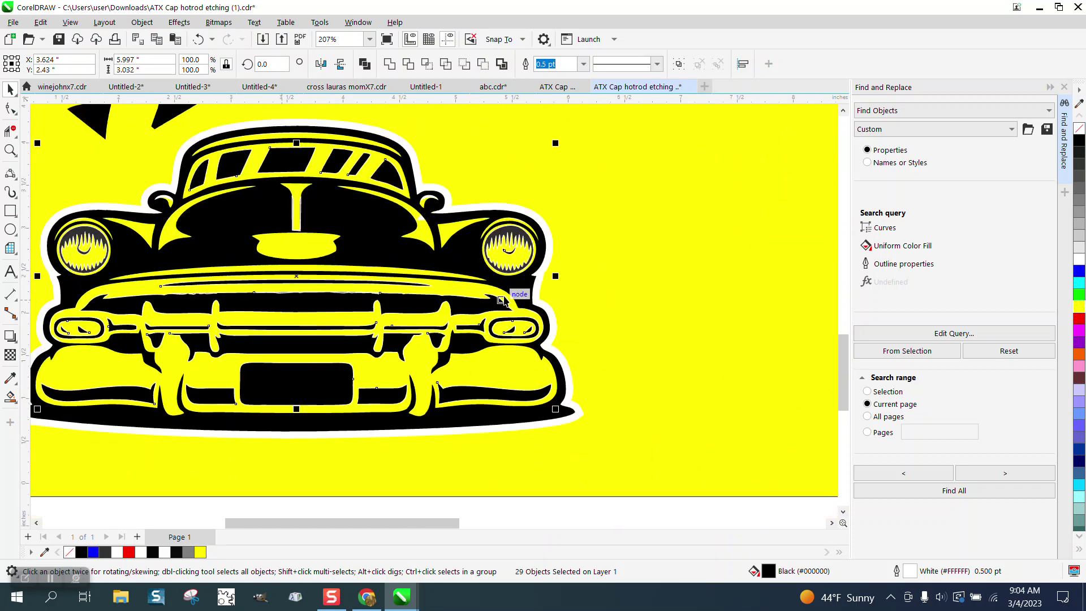
scroll(502, 300, "down", 1)
left_click(588, 288)
left_click(550, 249)
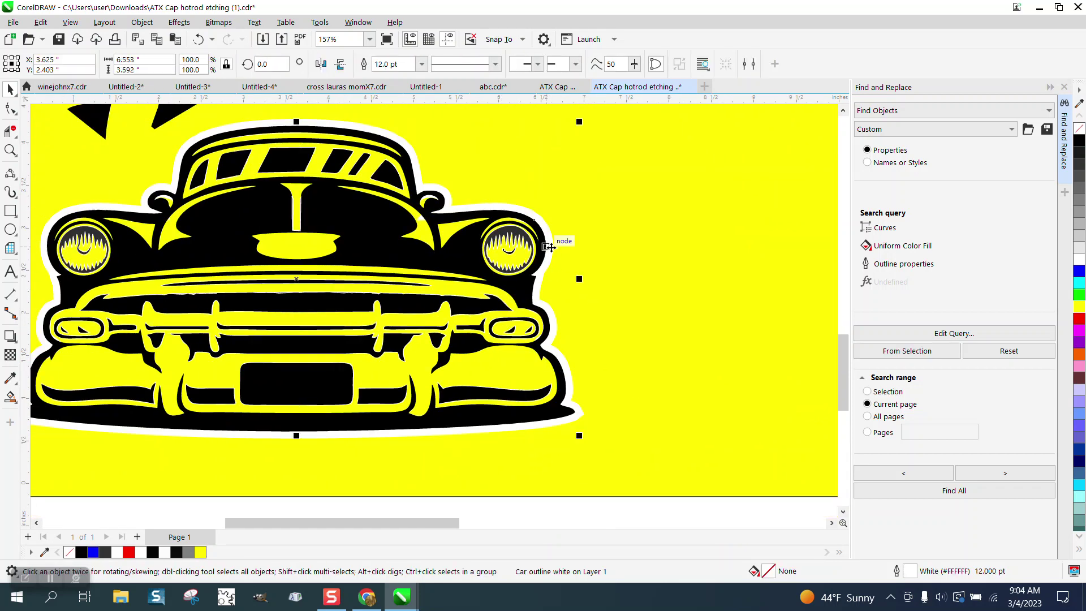
key("Delete")
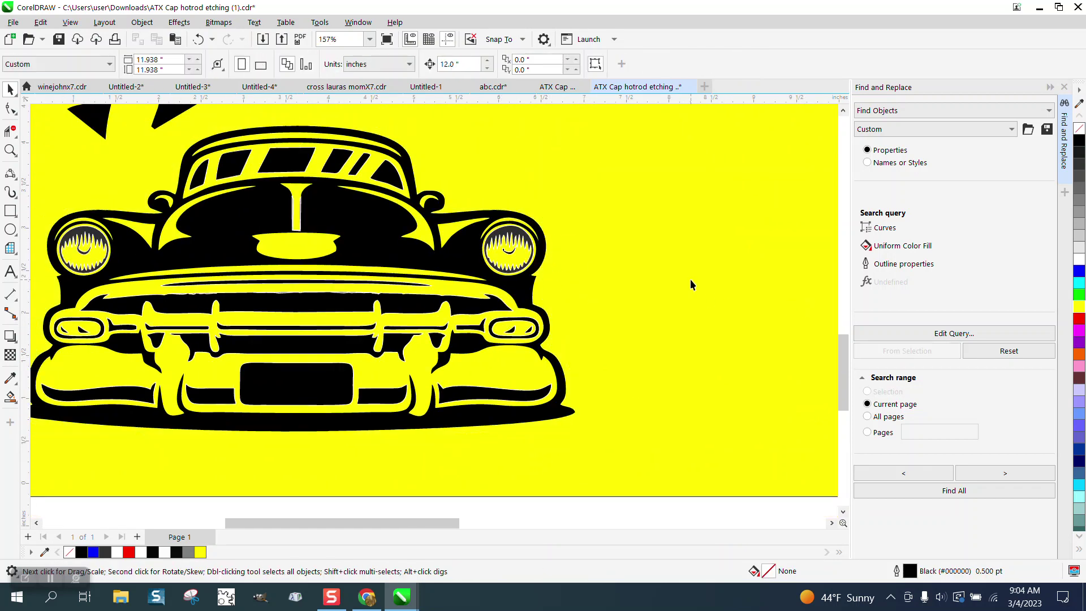
Zoom on the right headlight and find all six shapes matching the dark grey ring
left_click(10, 150)
left_click_drag(475, 236, 583, 271)
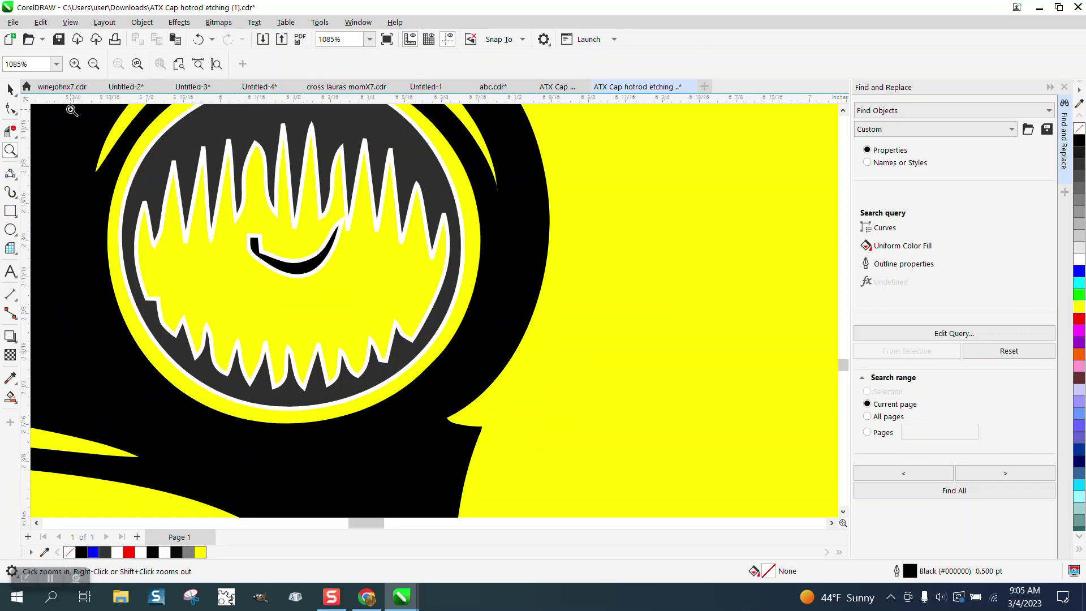
left_click(11, 88)
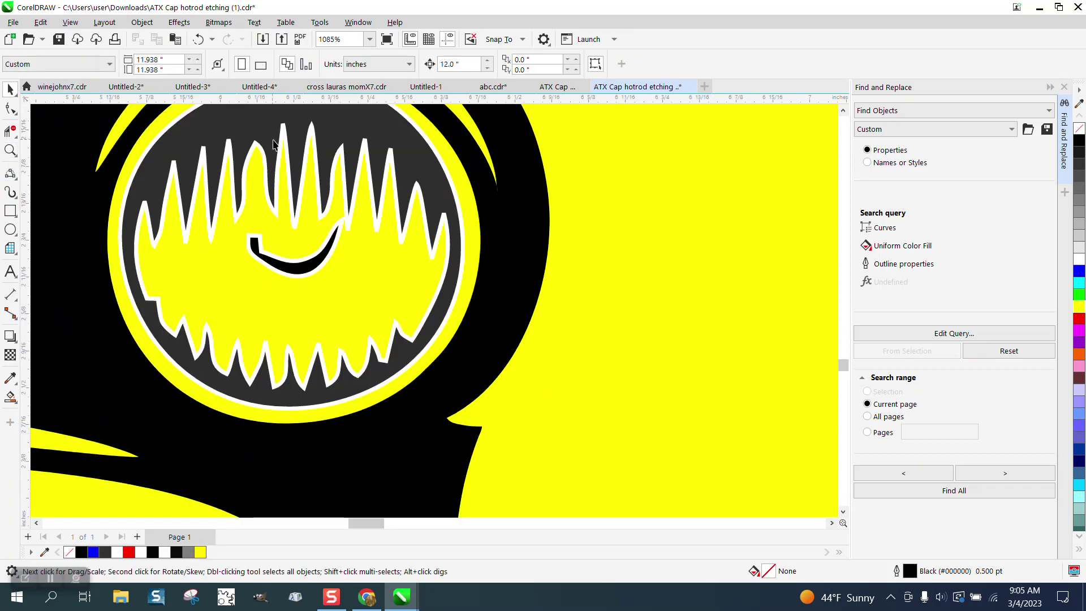
left_click(341, 155)
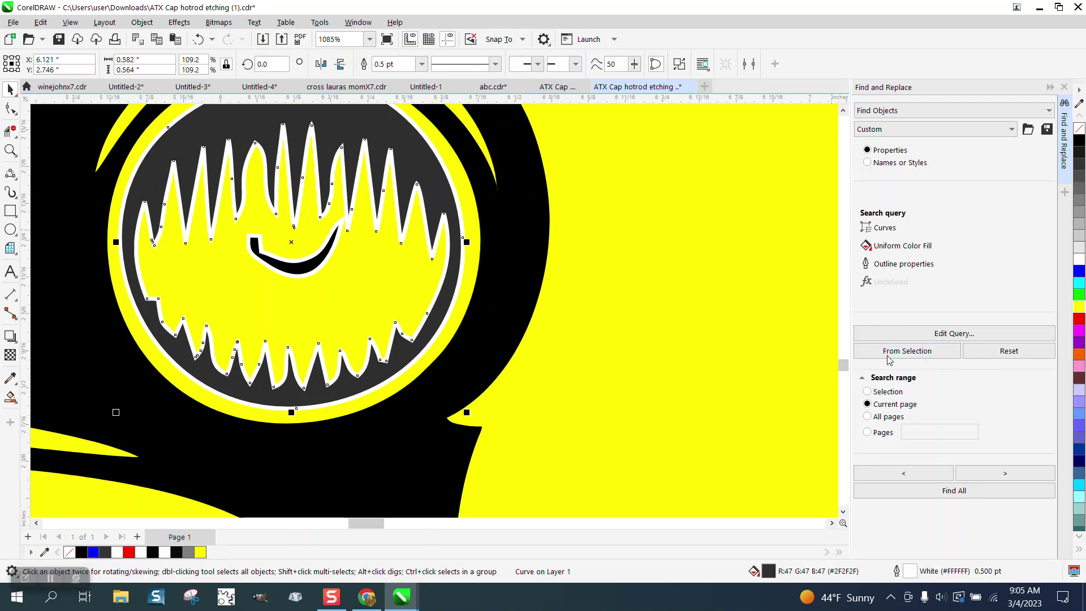
left_click(953, 490)
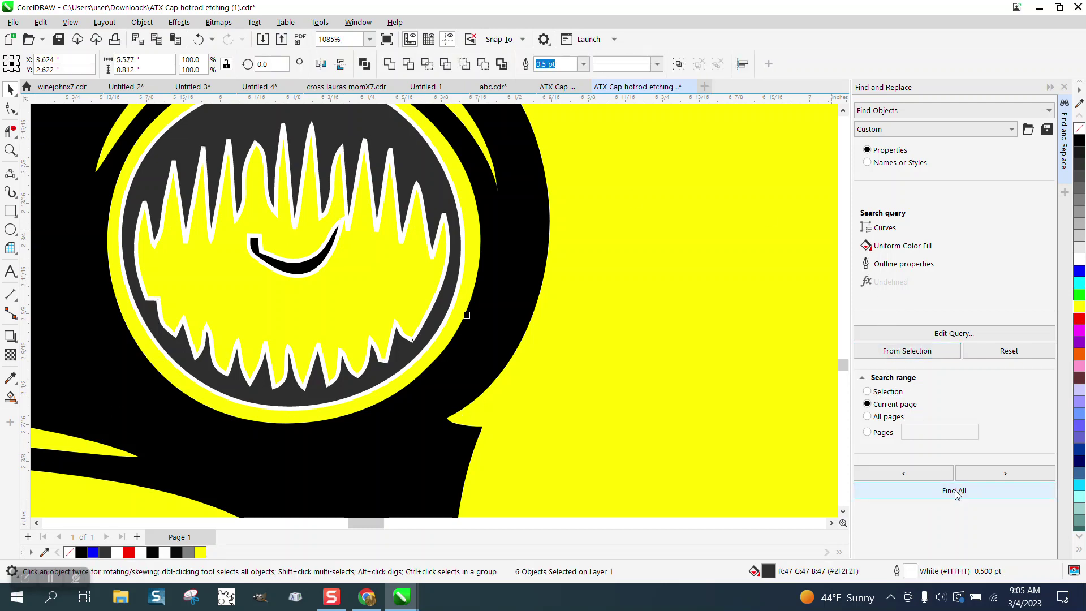
Group, delete and restore the six dark grey shapes, then ungroup them
key("ctrl+g")
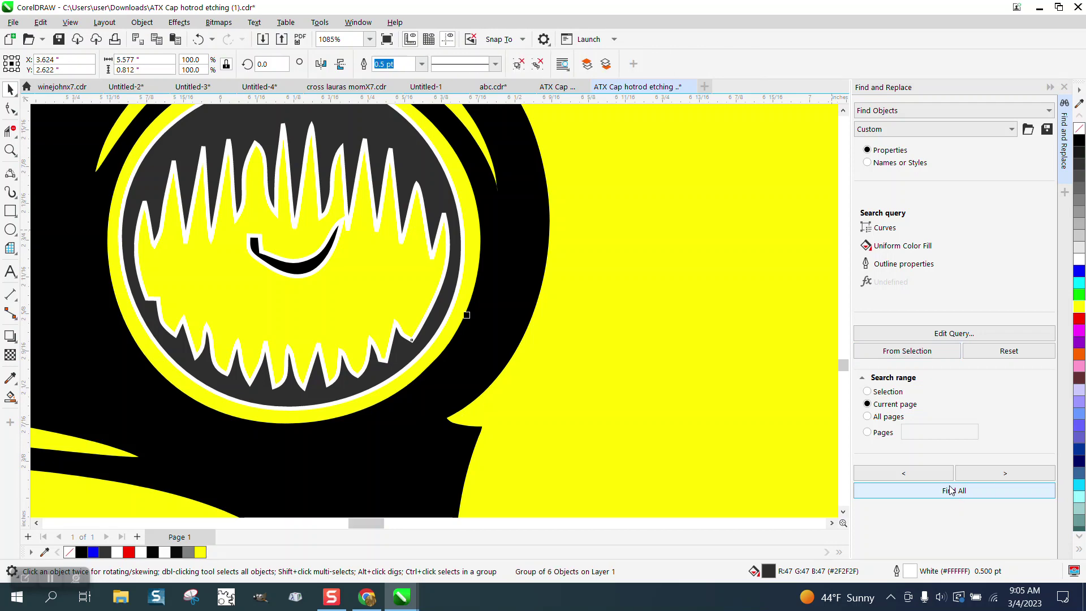
key("Delete")
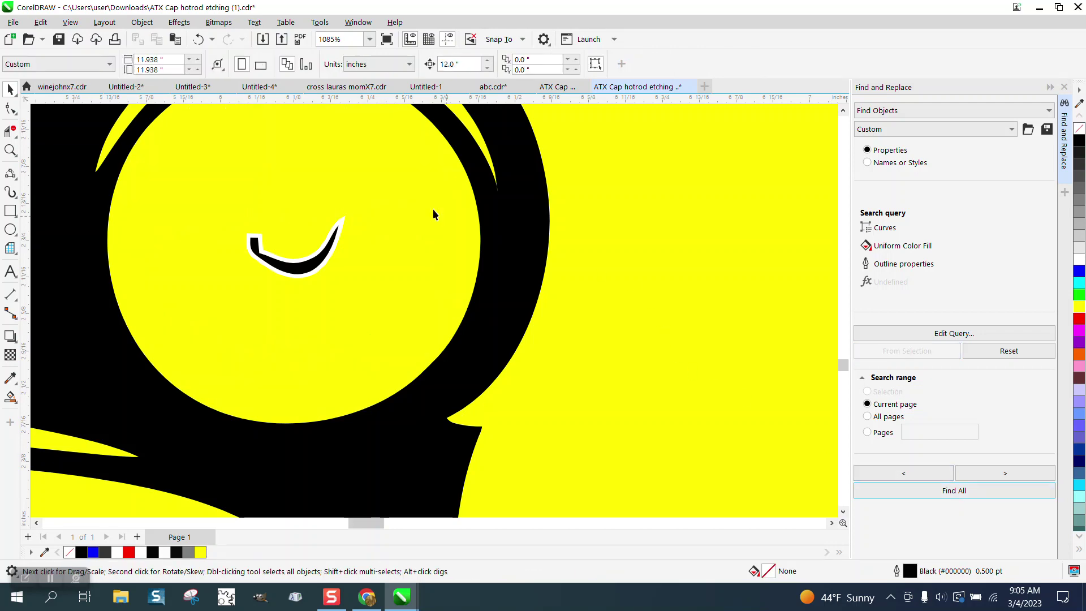
left_click(199, 40)
left_click(142, 22)
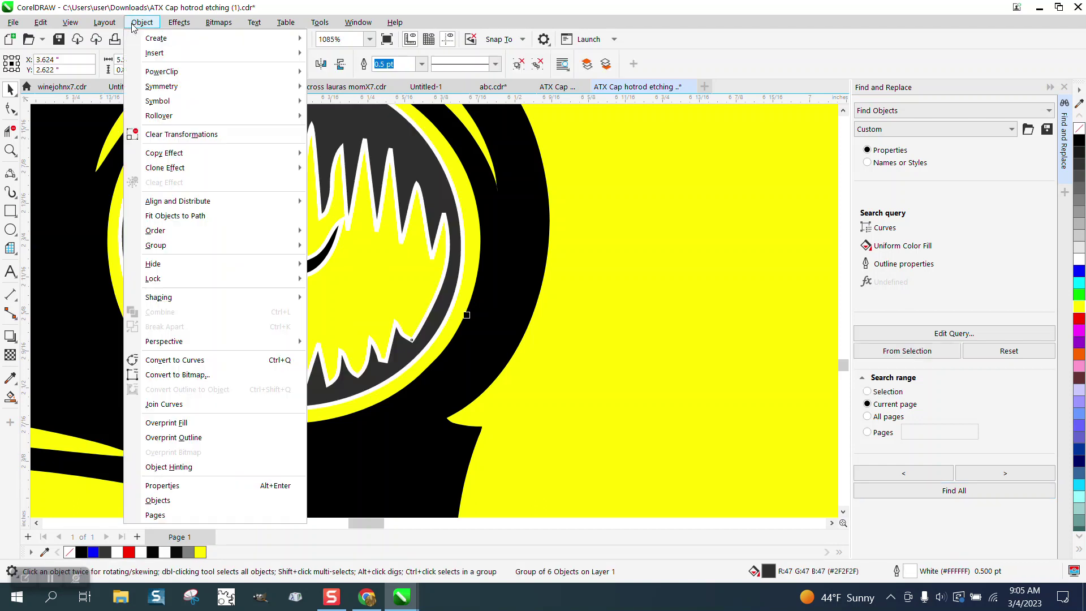
mouse_move(165, 247)
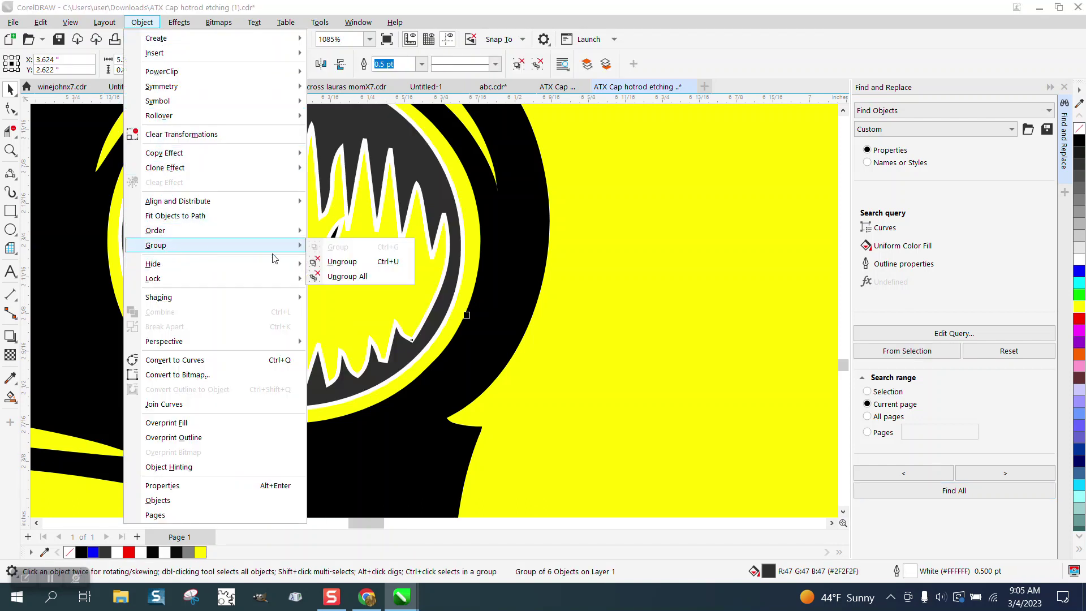
left_click(334, 262)
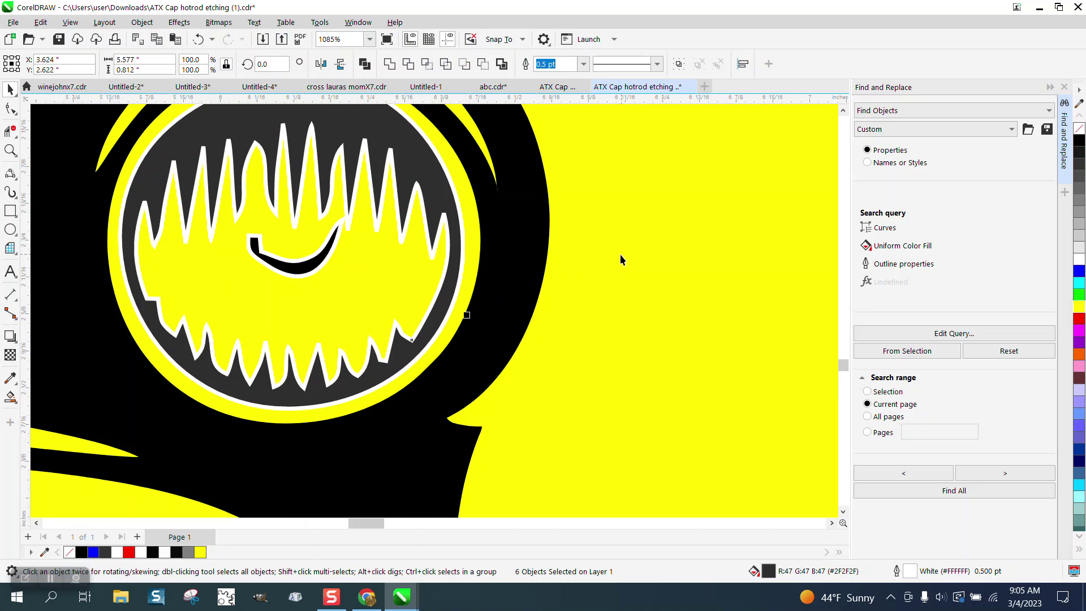
Zoom on the ATX lettering with its skull and nudge it off the page to the left
scroll(620, 253, "down", 2)
scroll(612, 259, "down", 4)
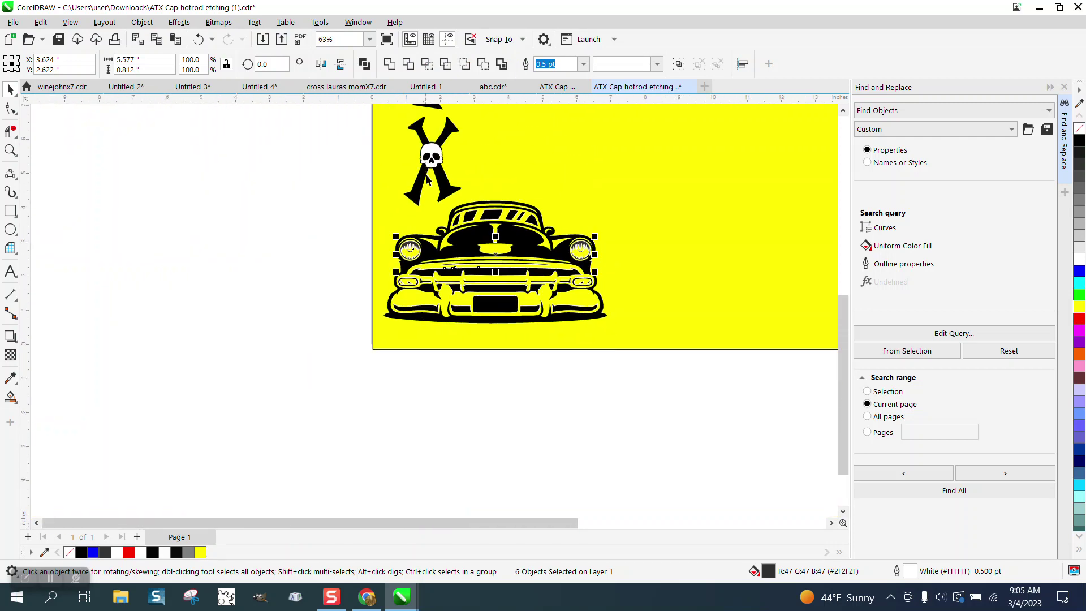
scroll(427, 180, "down", 2)
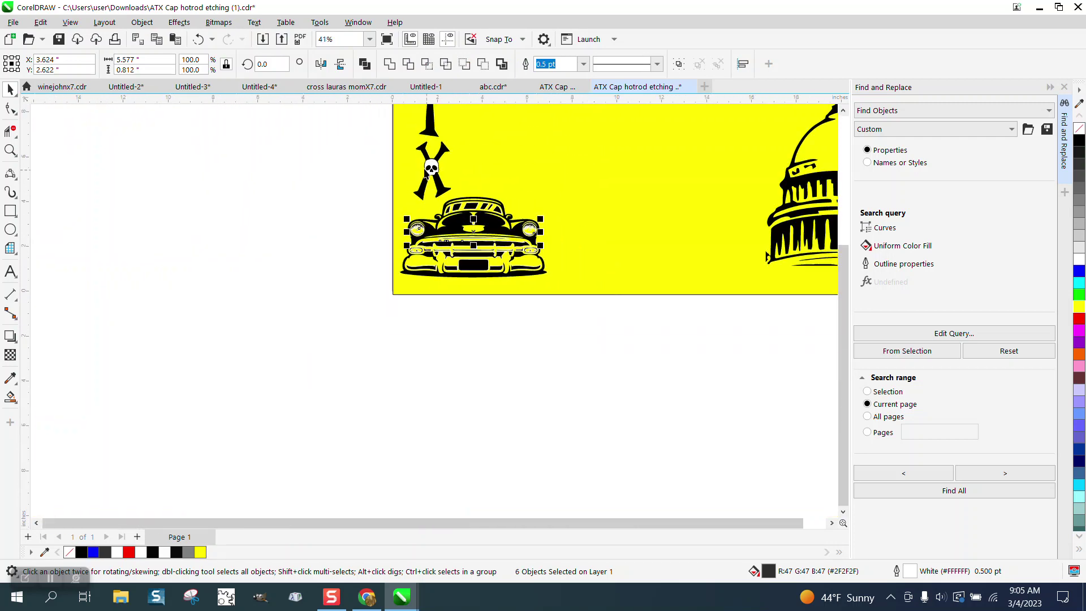
left_click(10, 150)
left_click_drag(372, 108, 521, 213)
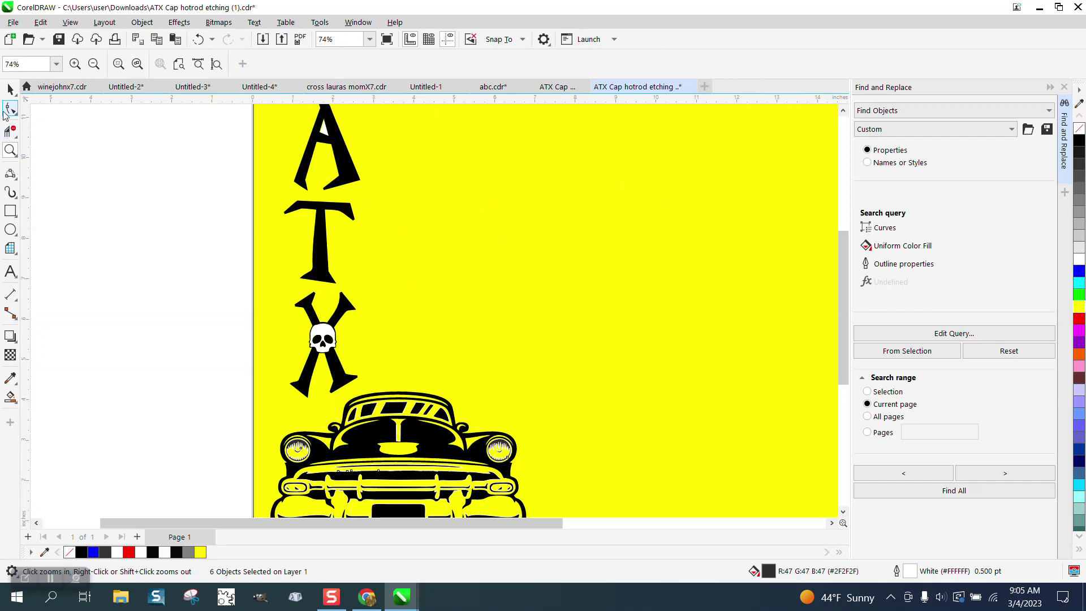
left_click(10, 89)
left_click(342, 148)
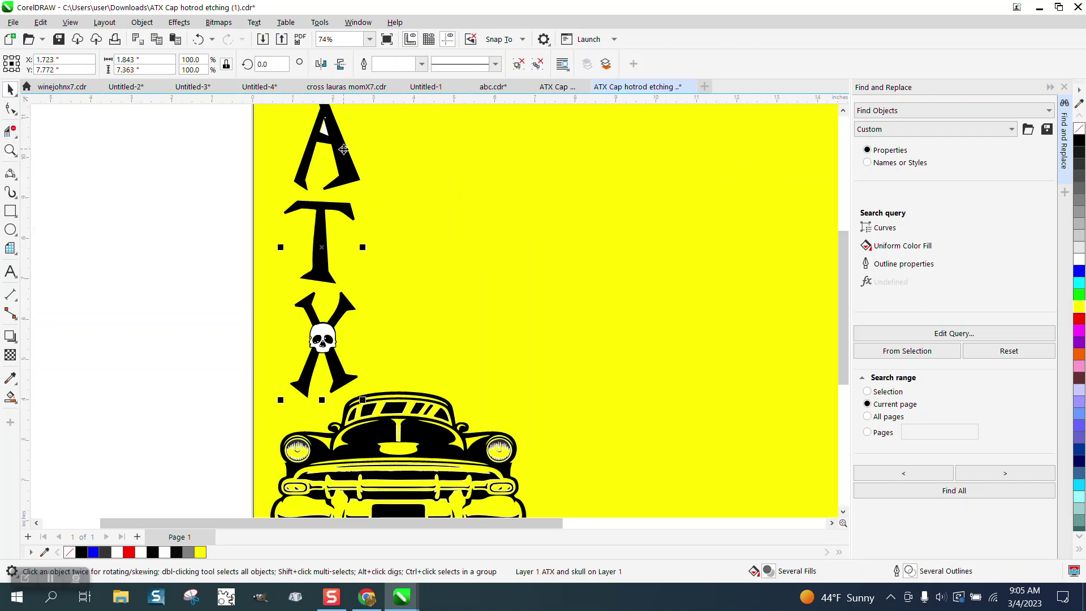
key("Left")
Marquee-select the whole hot-rod car and remove its outlines with the no-colour swatch
scroll(343, 148, "down", 1)
left_click_drag(265, 288, 537, 443)
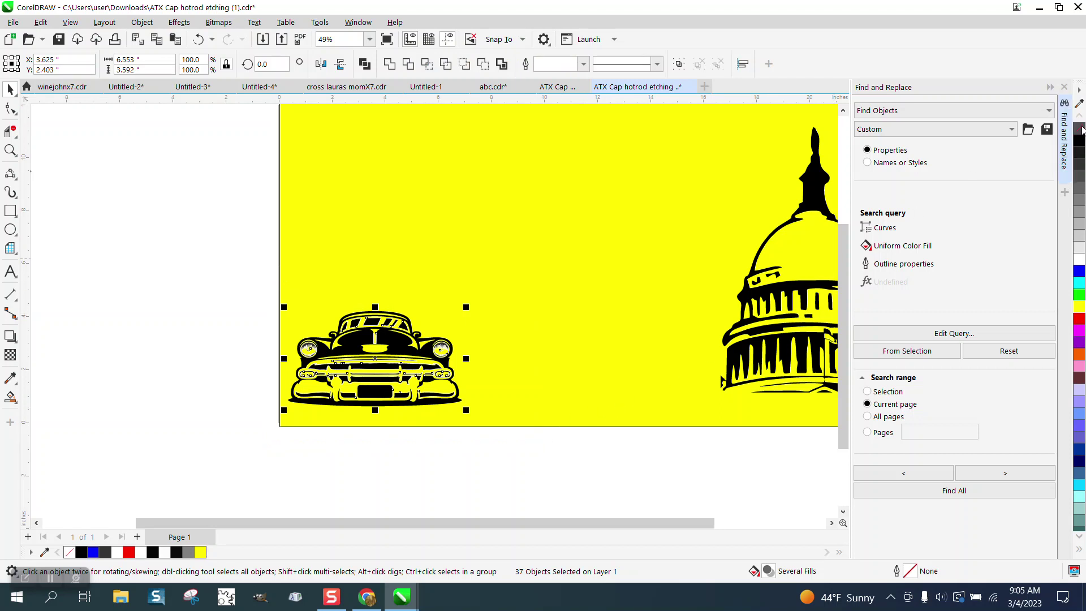
right_click(1080, 129)
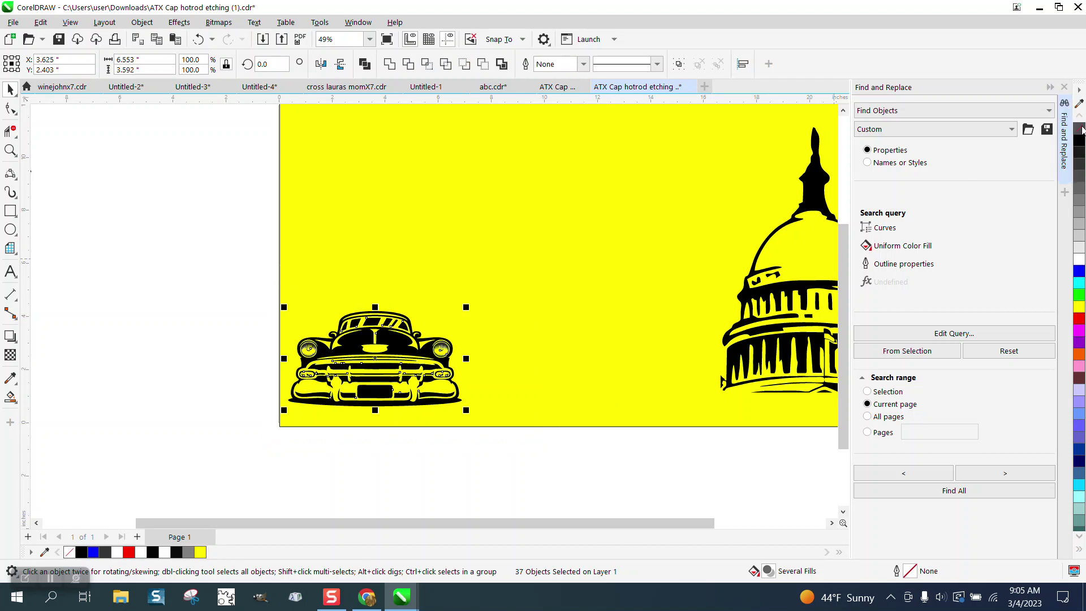
left_click(10, 150)
left_click_drag(275, 334, 567, 453)
left_click_drag(332, 257, 587, 383)
scroll(527, 349, "down", 1)
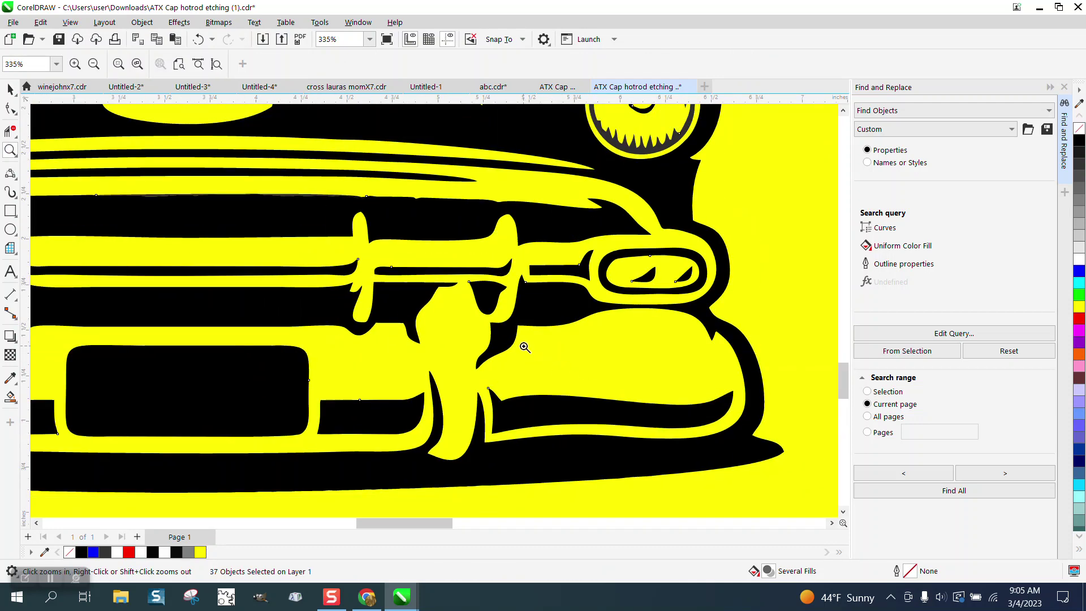
scroll(521, 343, "down", 1)
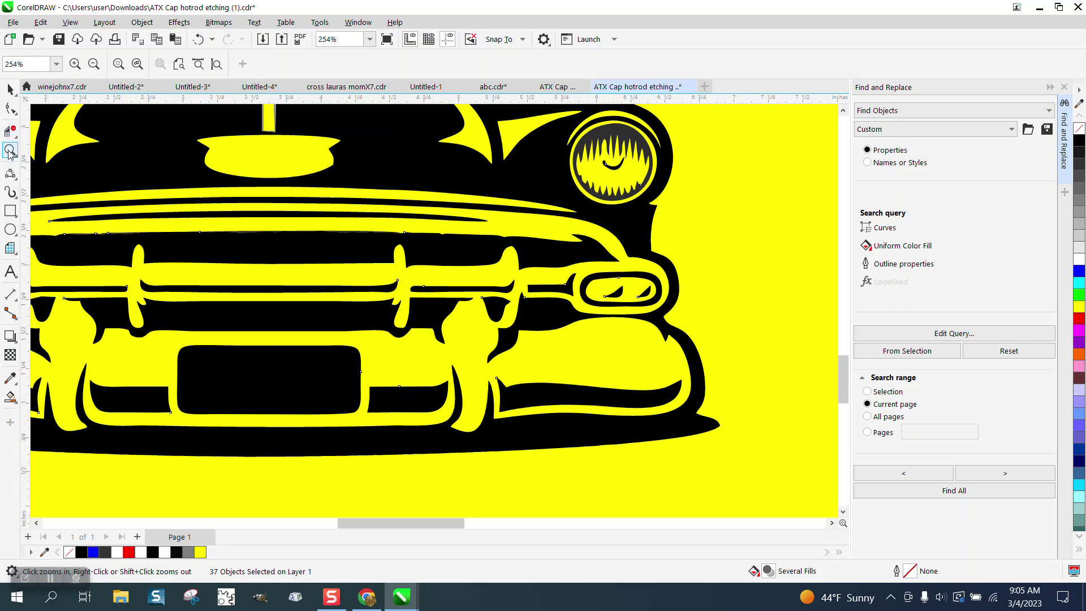
left_click_drag(388, 233, 572, 272)
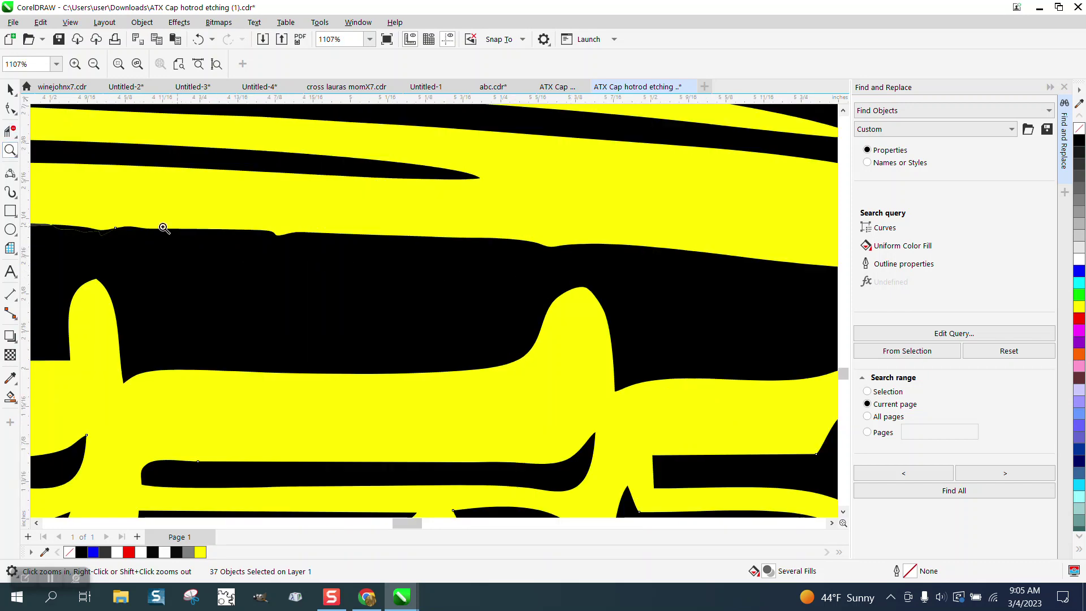
left_click(15, 114)
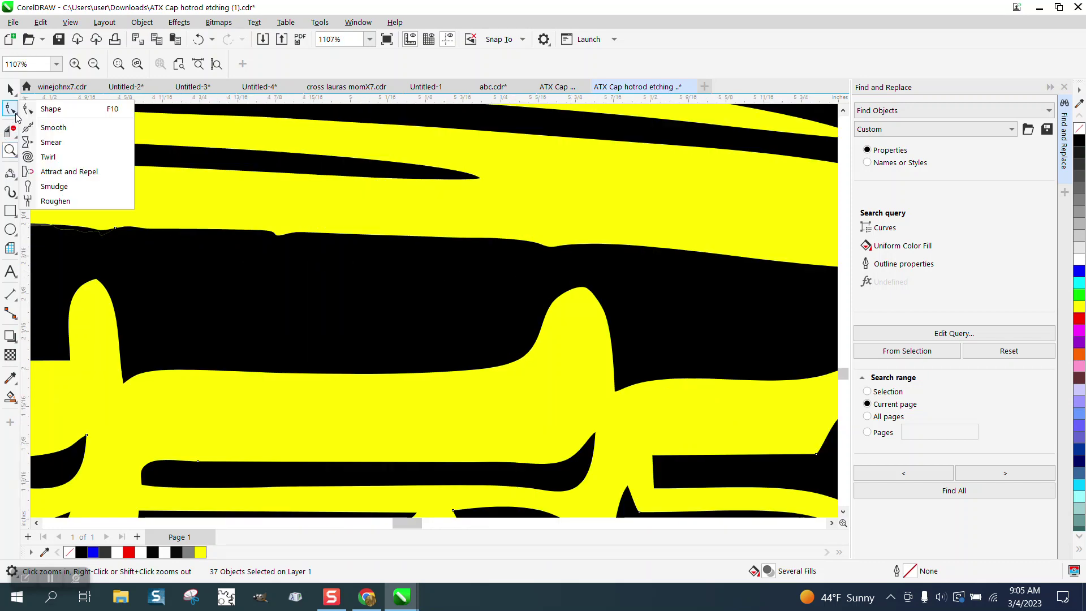
left_click(67, 128)
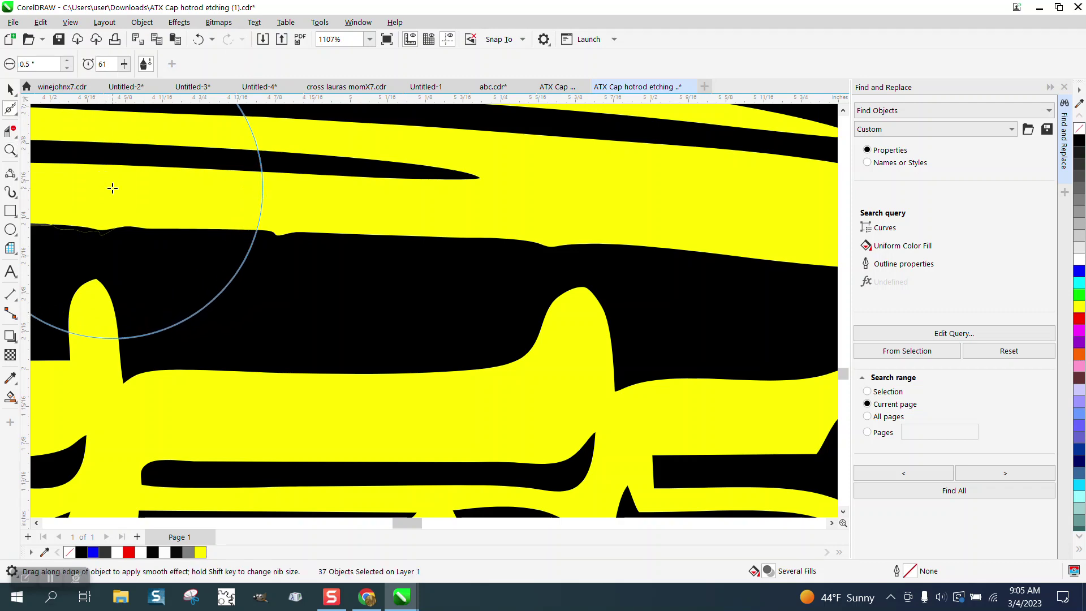
left_click(16, 111)
left_click(35, 112)
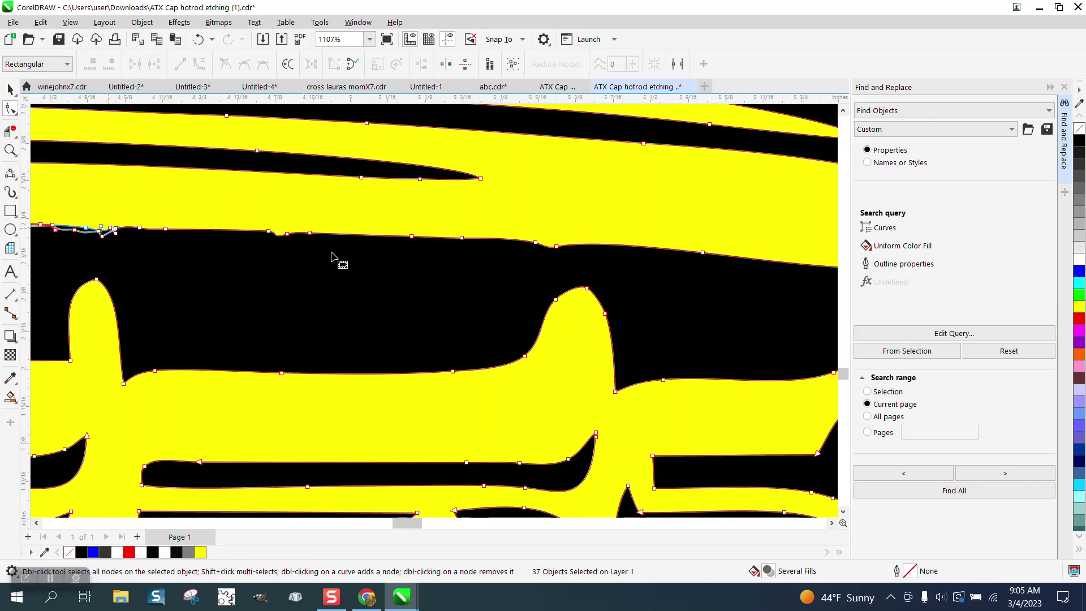
scroll(317, 258, "down", 2)
left_click_drag(127, 223, 526, 262)
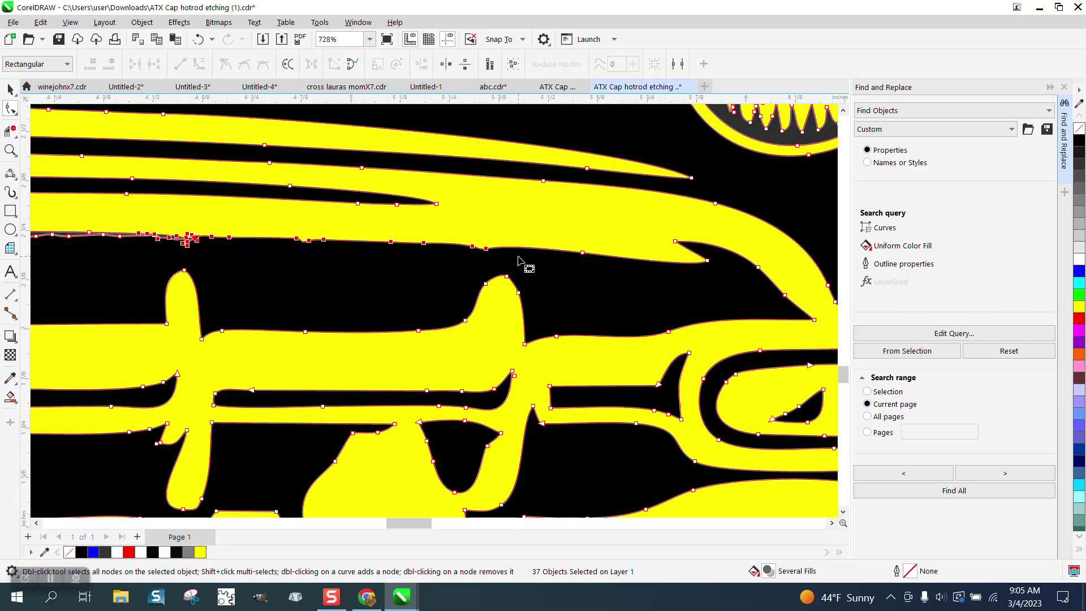
left_click(526, 260)
scroll(531, 266, "down", 4)
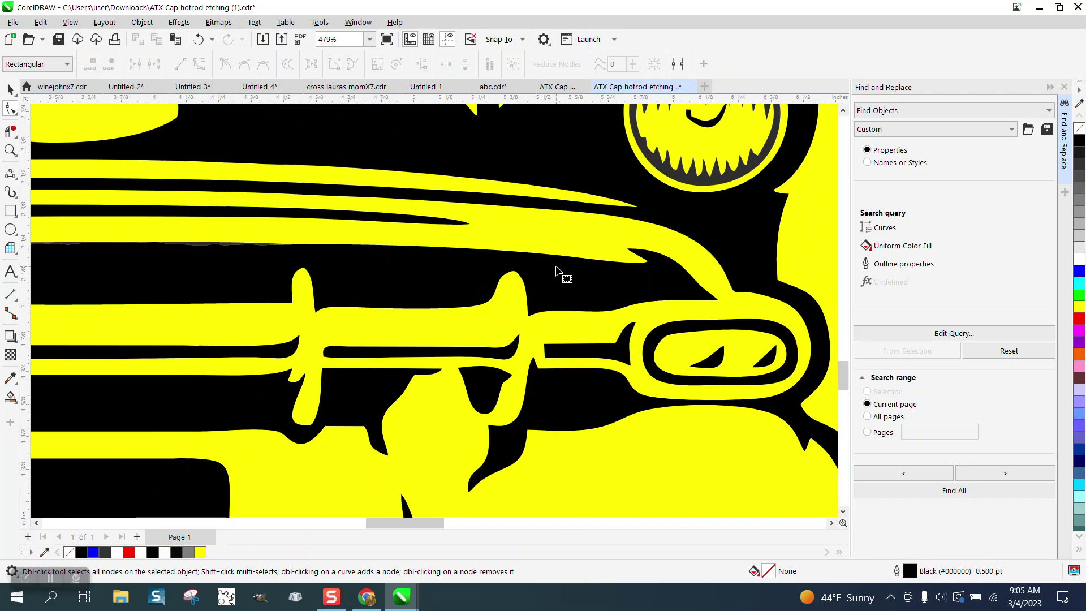
scroll(556, 271, "down", 6)
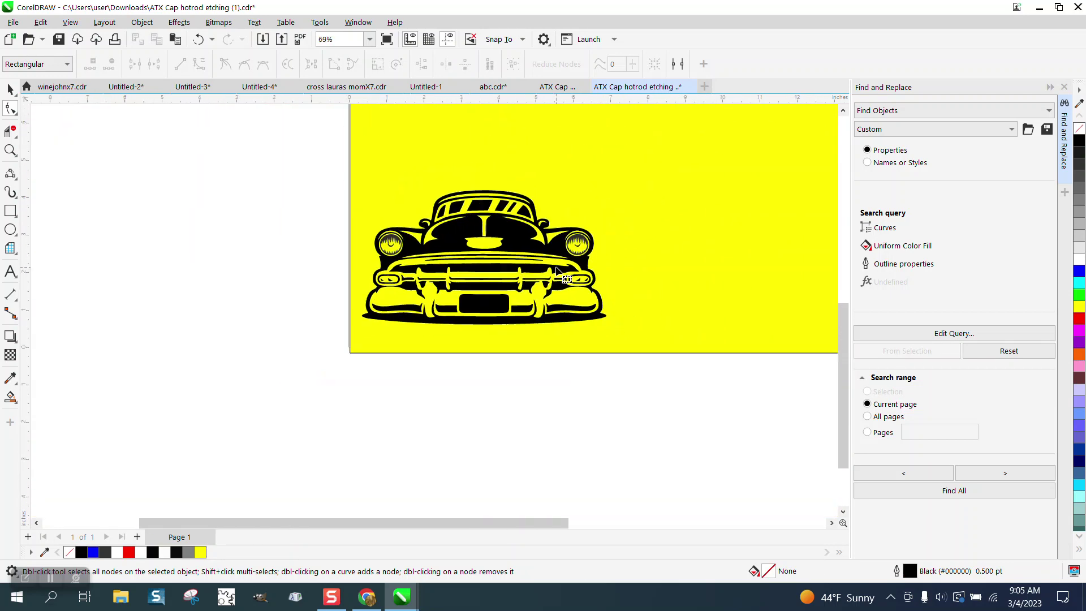
left_click(10, 89)
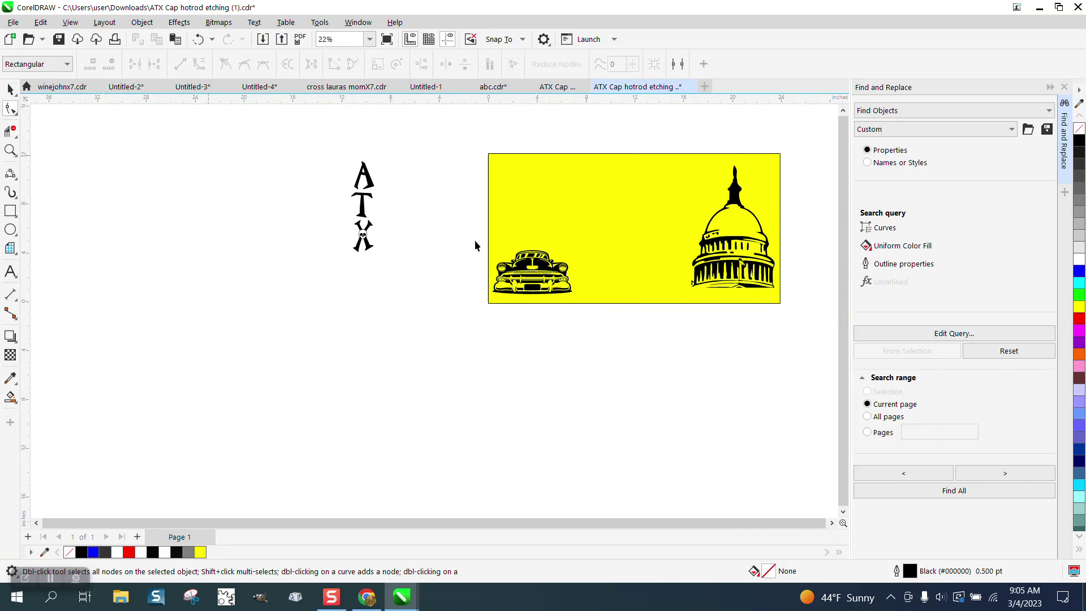
Select the ATX lettering group and nudge it right onto the page between the car and the capitol
left_click(501, 269)
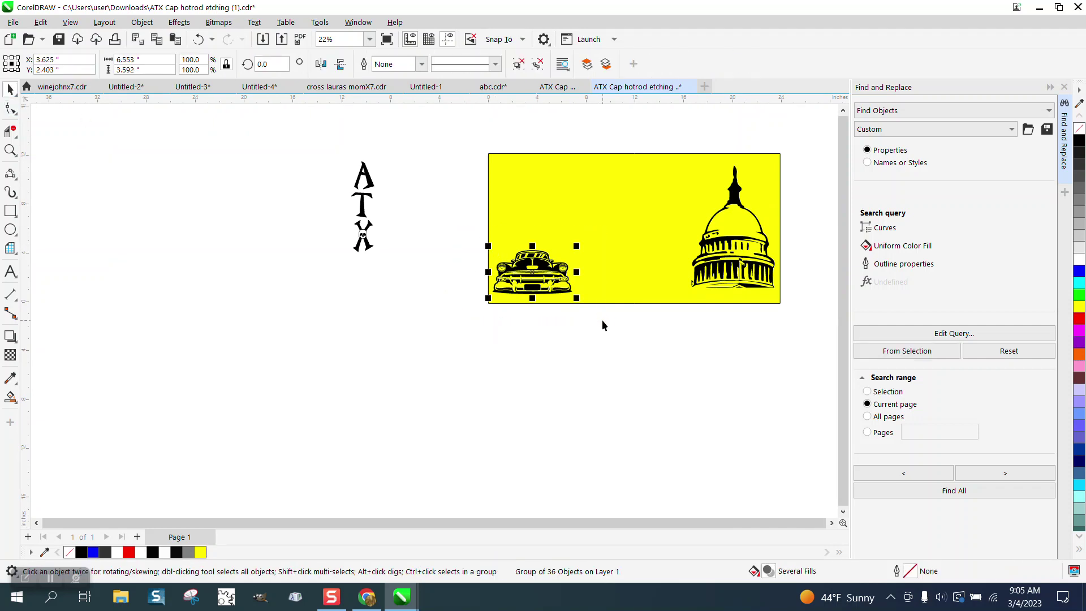
left_click_drag(321, 166, 415, 279)
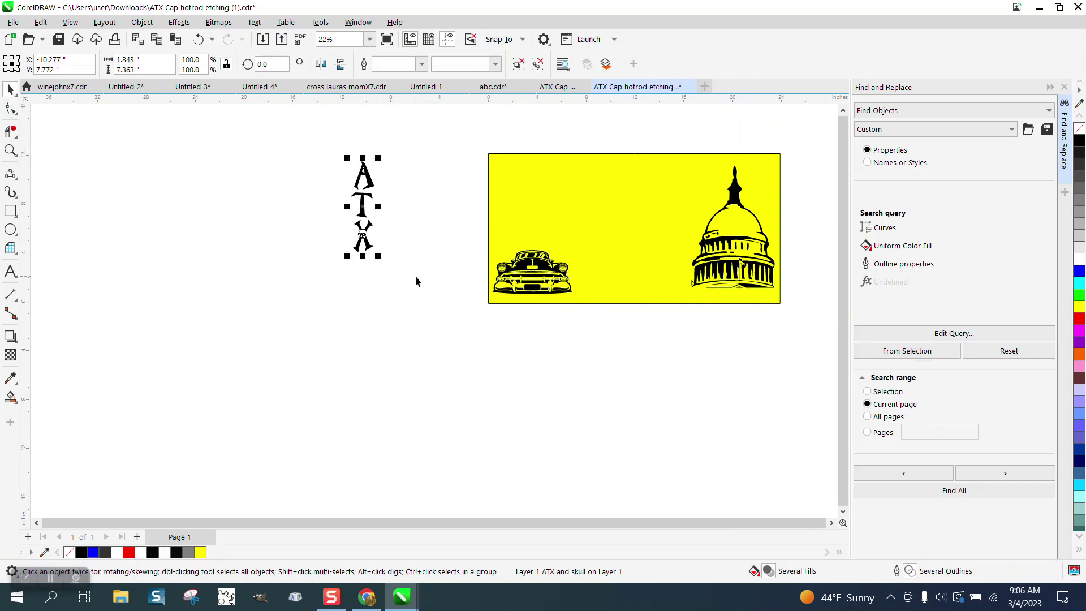
key("Right")
key("Right")
Zoom in, ungroup the ATX letters and skull, then select the letter A
key("z")
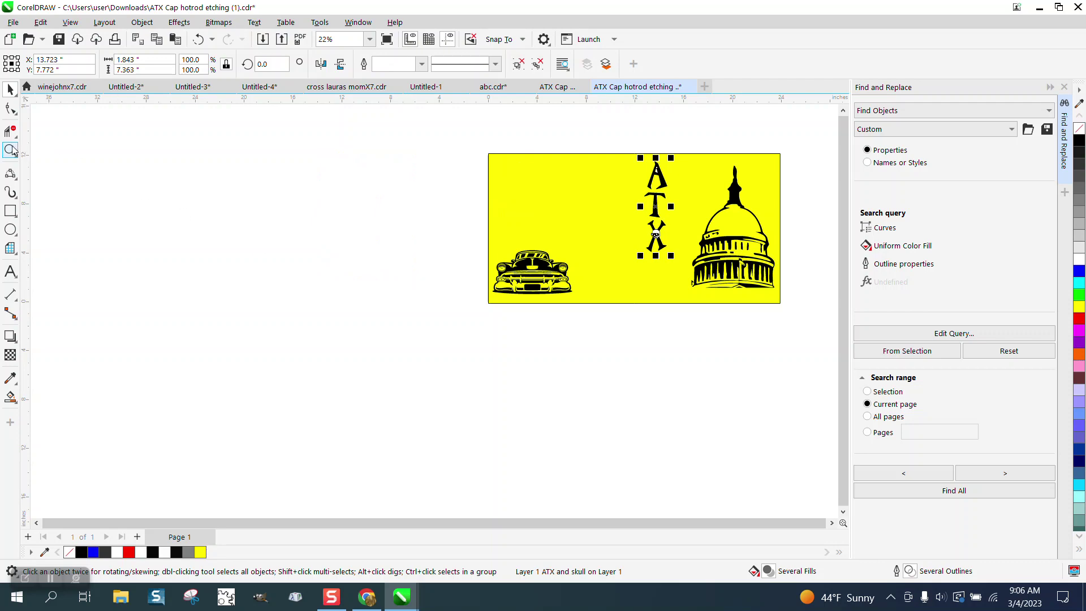
left_click_drag(615, 148, 781, 330)
left_click(15, 89)
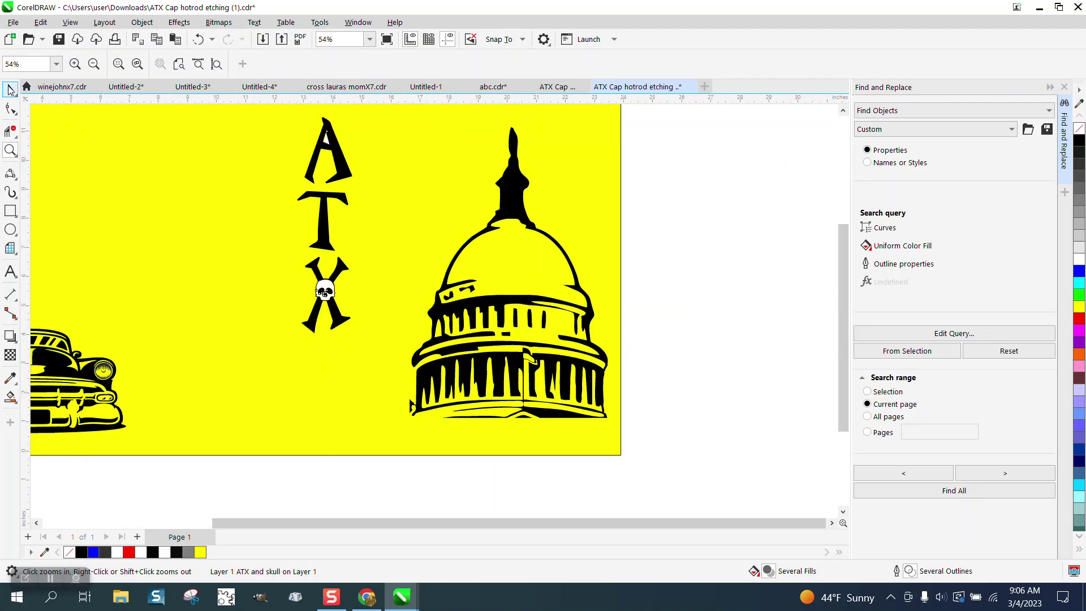
left_click(142, 22)
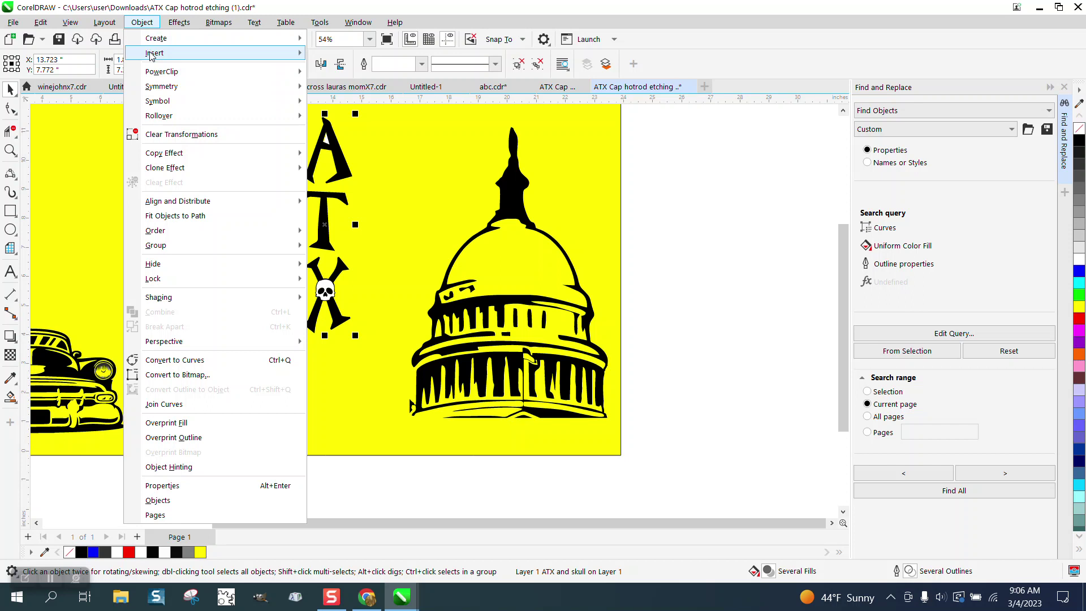
mouse_move(164, 246)
left_click(345, 266)
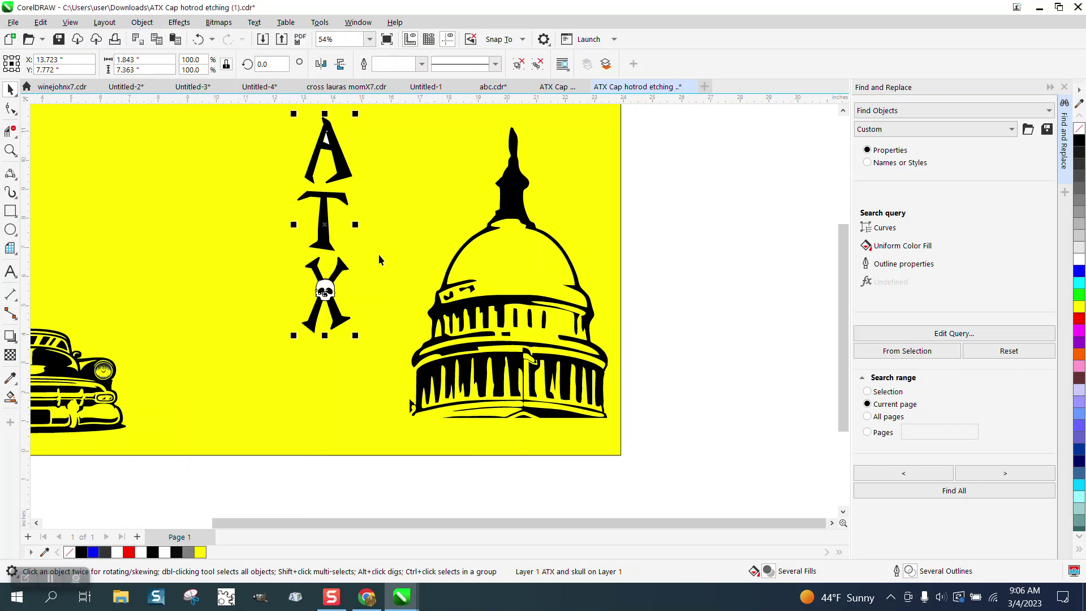
left_click(686, 232)
left_click(328, 145)
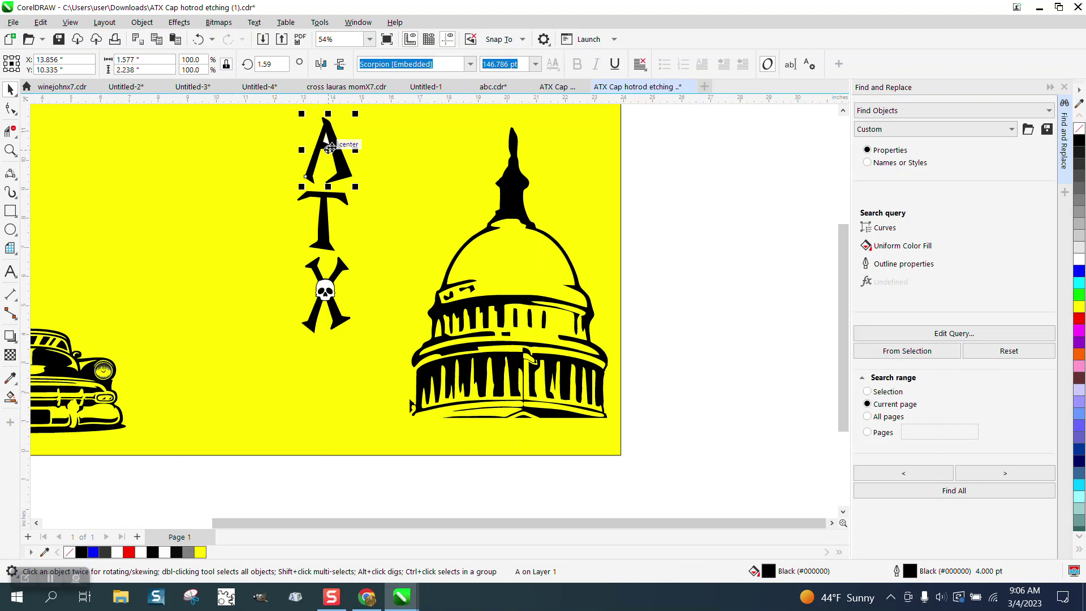
key("Delete")
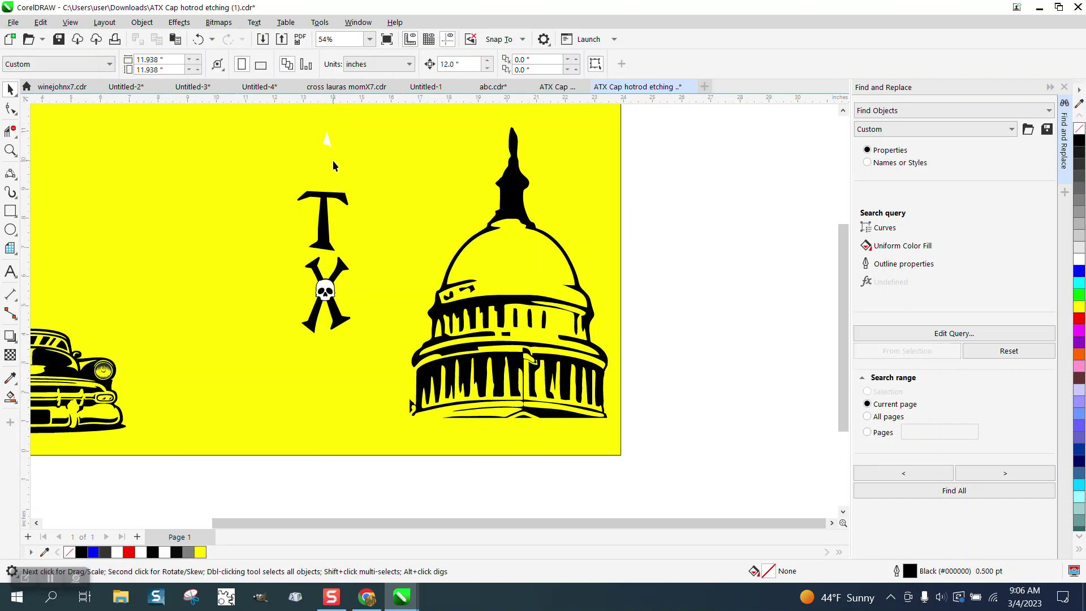
left_click(198, 39)
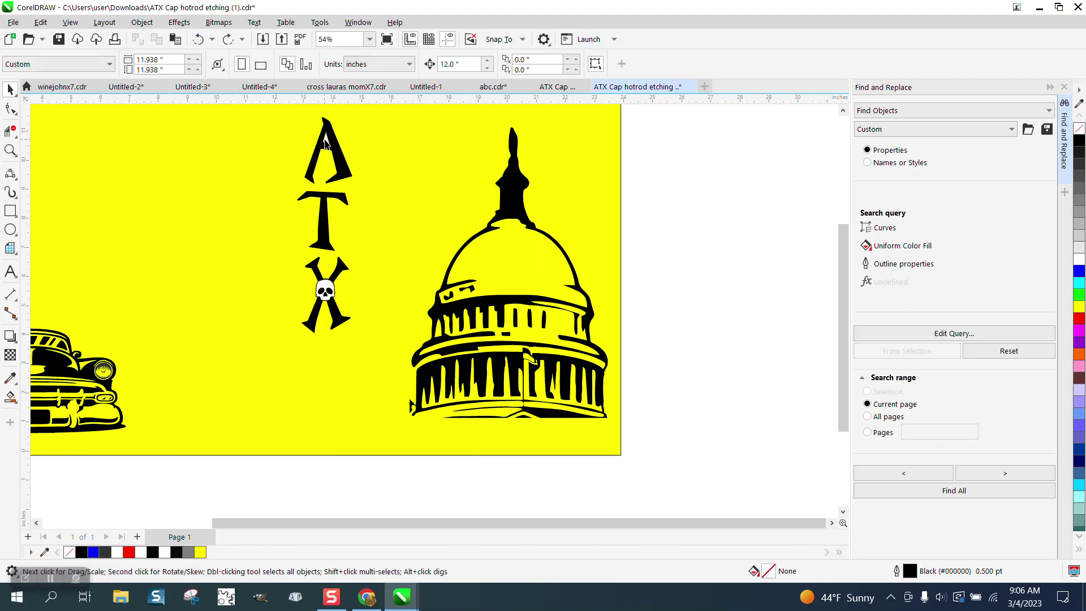
left_click(326, 144)
left_click(366, 180)
left_click(326, 289)
key("Delete")
left_click(198, 39)
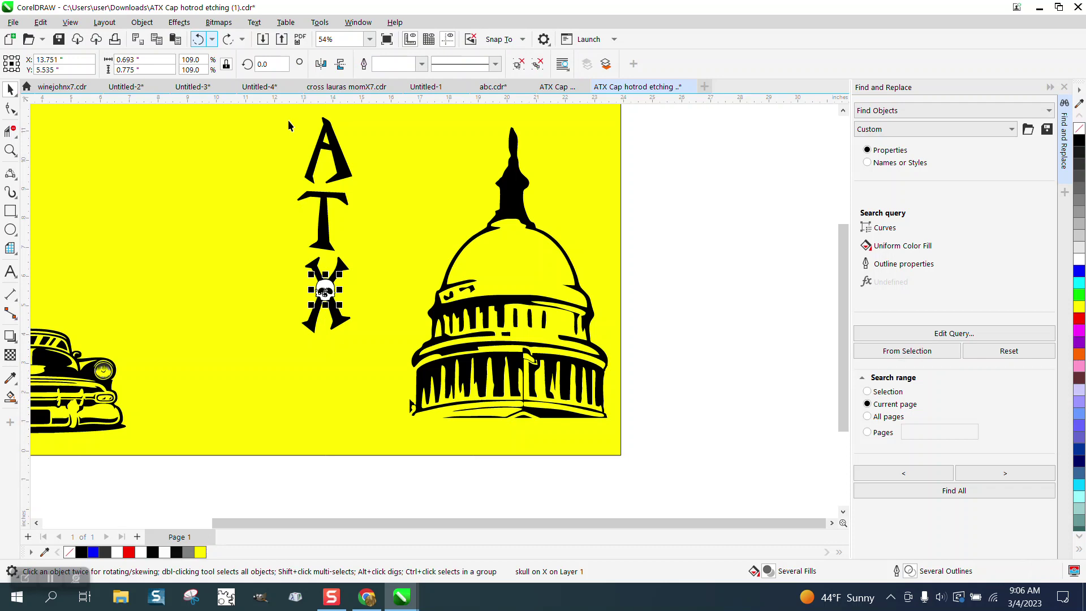
Undo the skull's move, then ungroup the skull's pieces and merge them into one curve
key("ctrl+z")
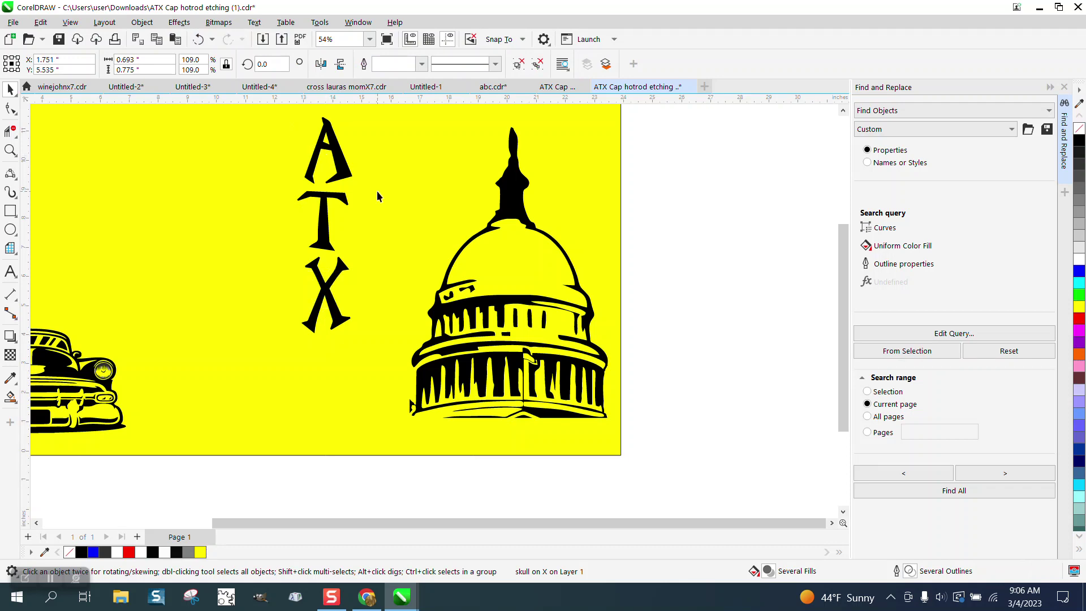
scroll(376, 195, "down", 2)
left_click(10, 150)
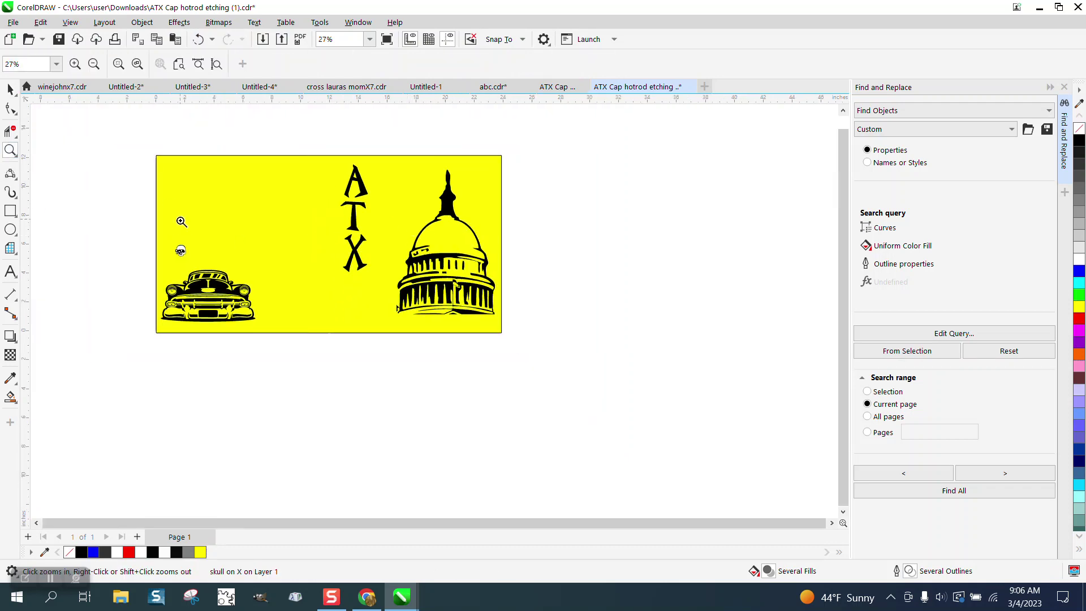
left_click_drag(181, 223, 272, 293)
left_click(11, 89)
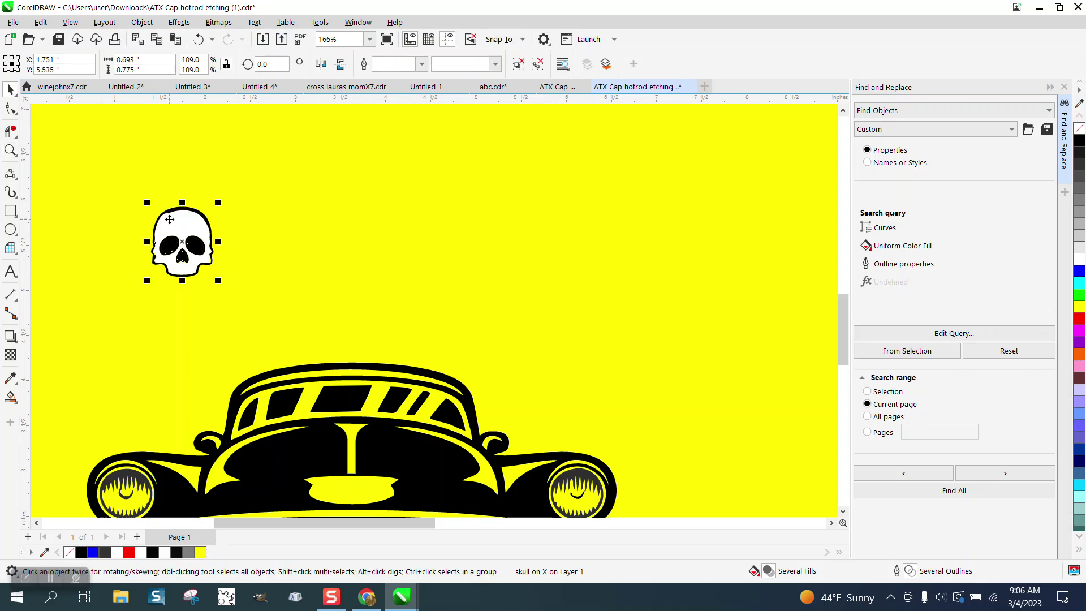
left_click(149, 25)
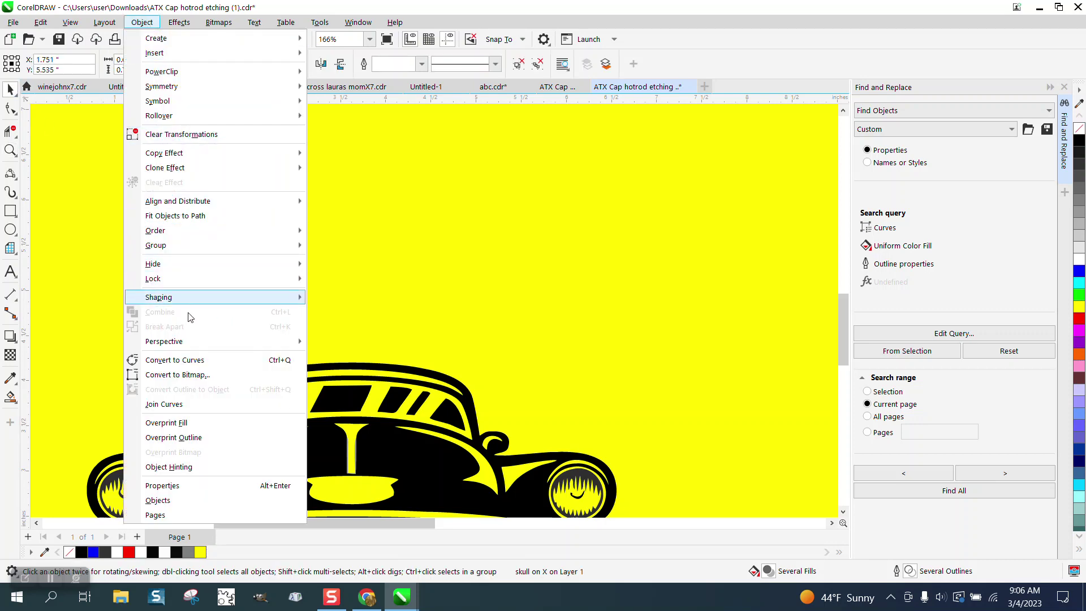
mouse_move(165, 247)
left_click(342, 262)
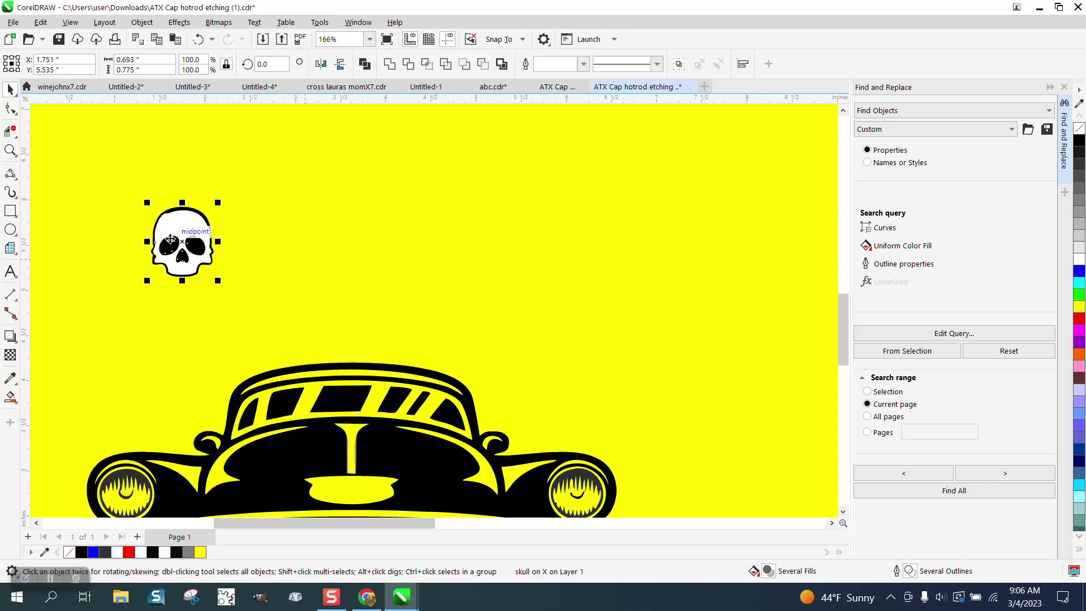
left_click(199, 224)
left_click(196, 220)
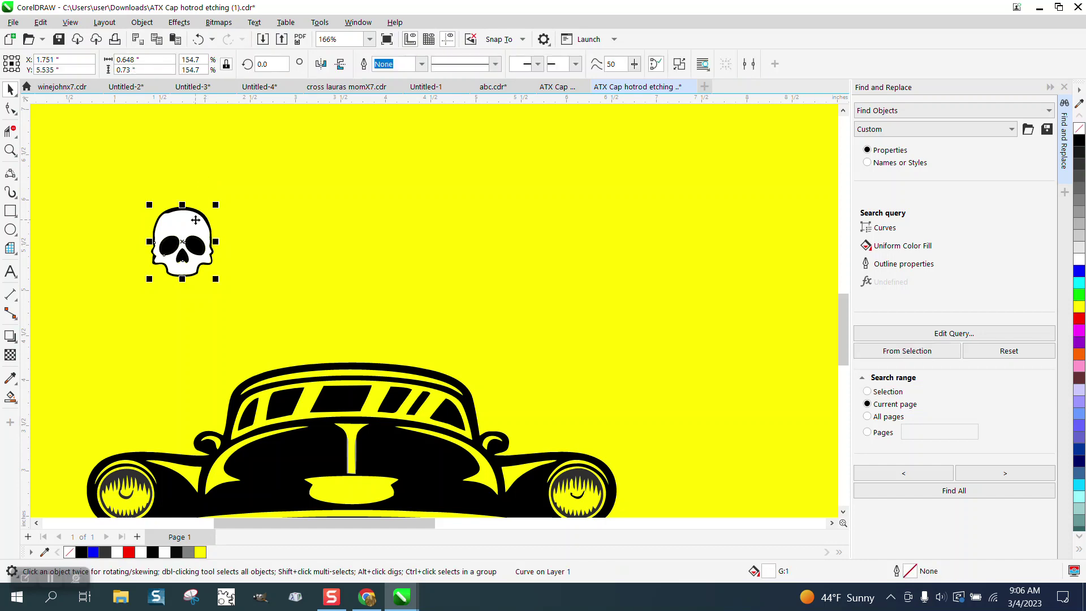
key("Escape")
Centre the skull on the X with P, then undo it back to the page's upper left
scroll(232, 229, "down", 4)
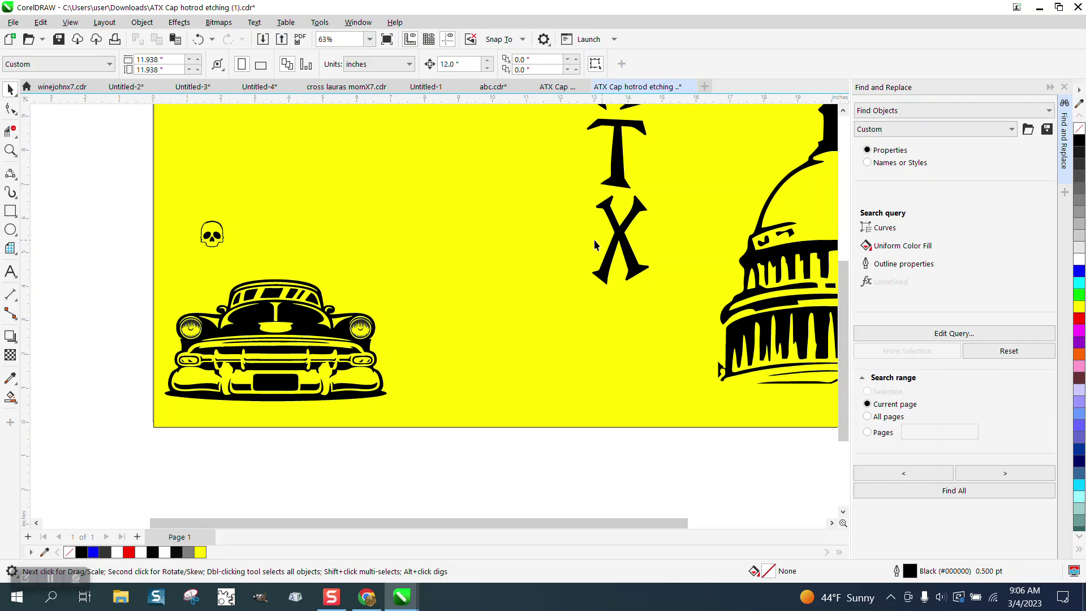
left_click_drag(261, 260, 272, 253)
key("p")
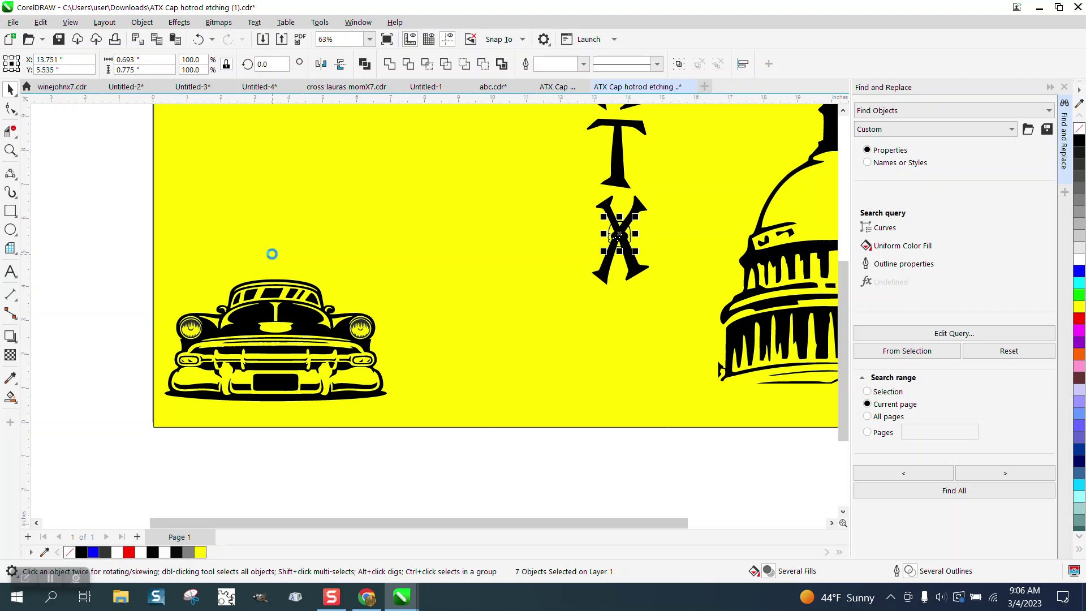
key("ctrl+z")
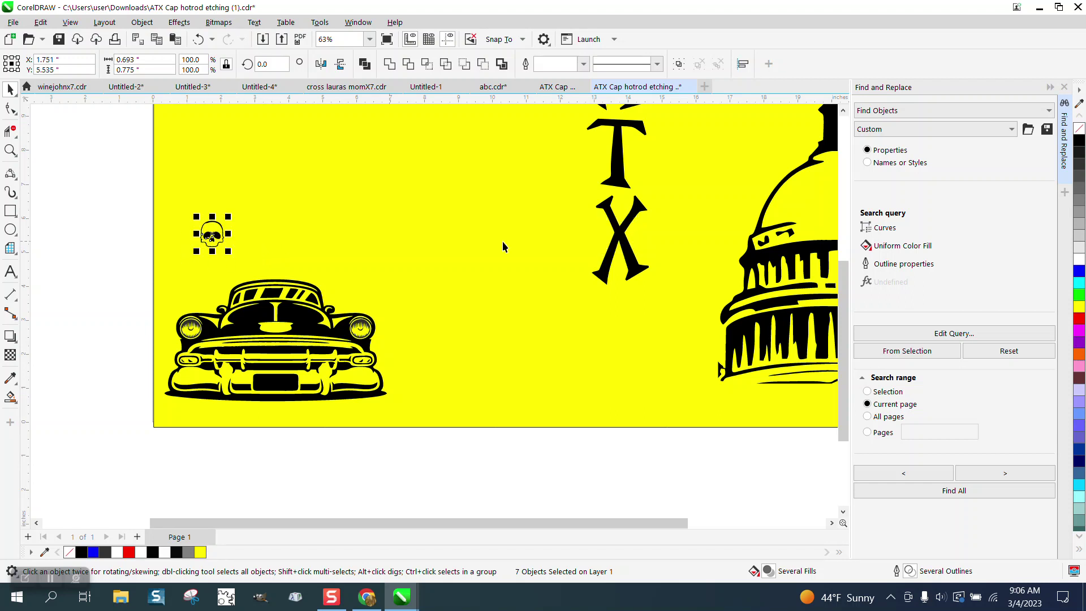
Remove the black fill from the X letter
left_click(623, 241)
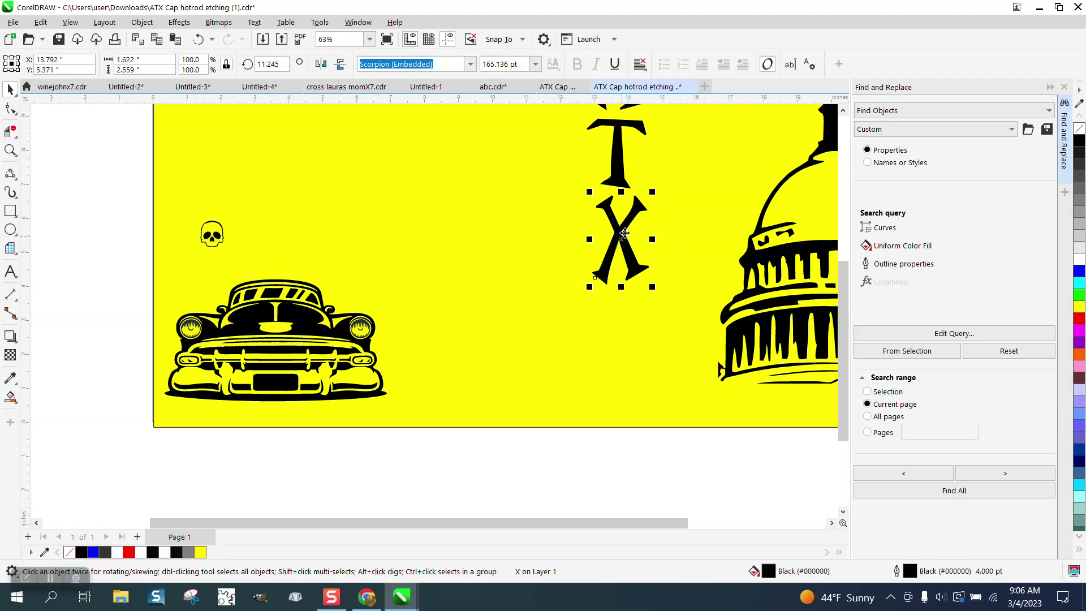
left_click(1079, 129)
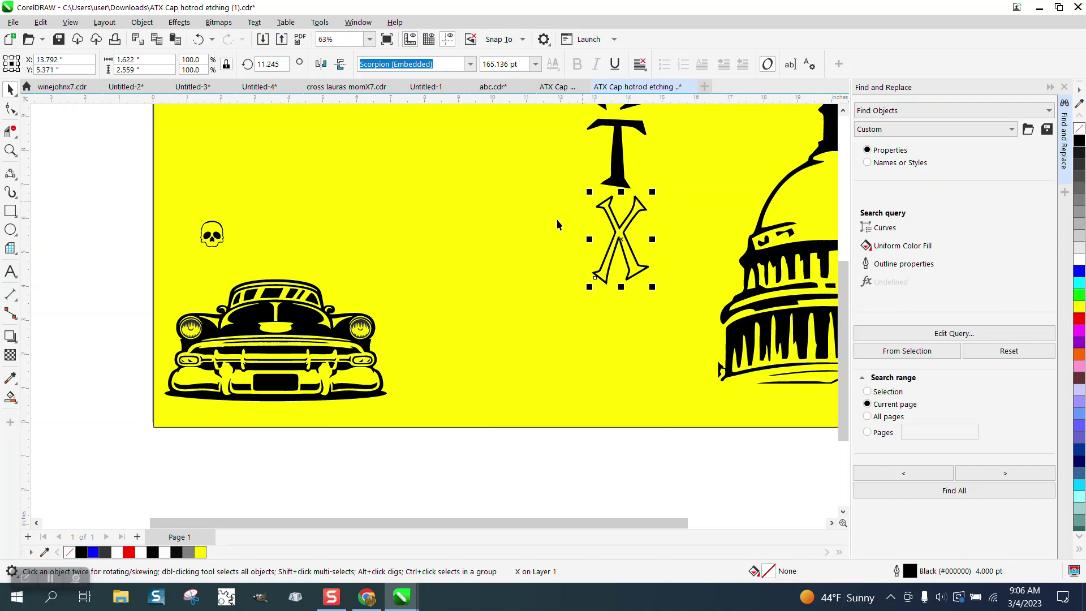
left_click(122, 186)
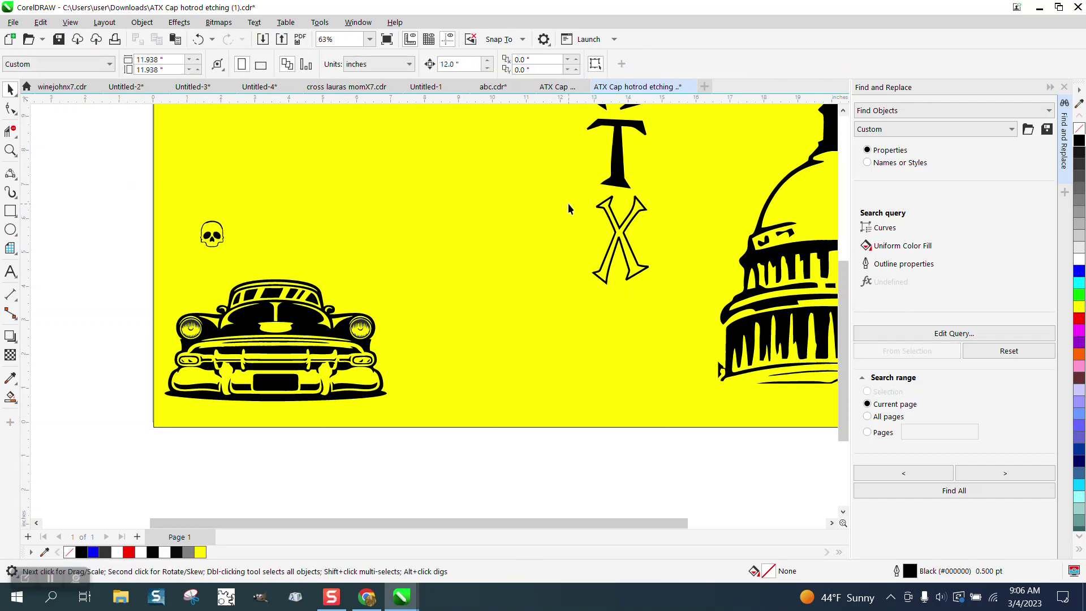
Set the X letter's outline width to Hairline
left_click(617, 237)
double_click(913, 572)
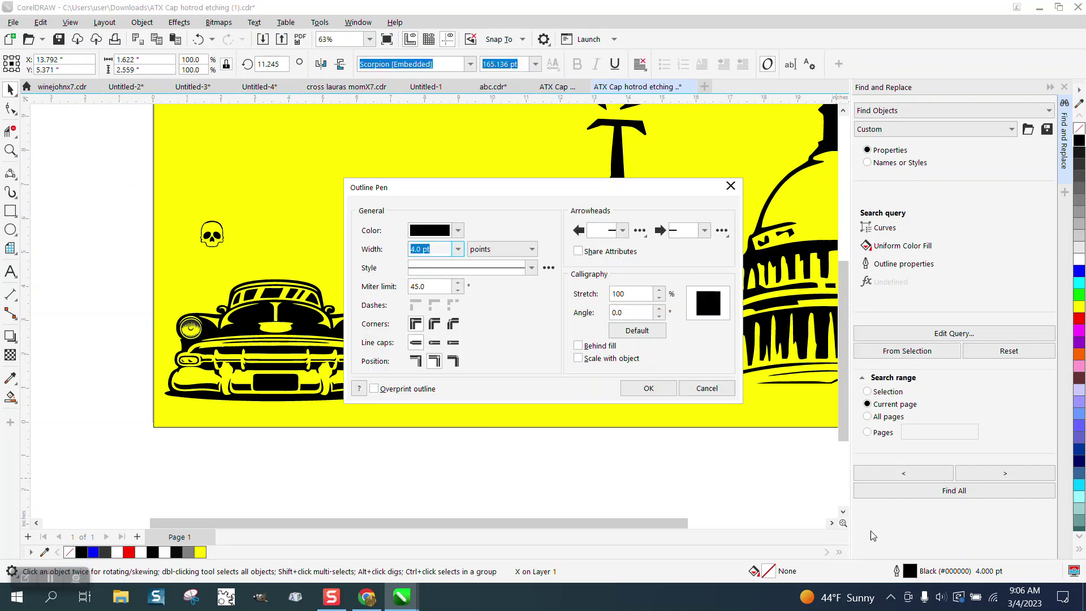
left_click(458, 249)
left_click(434, 272)
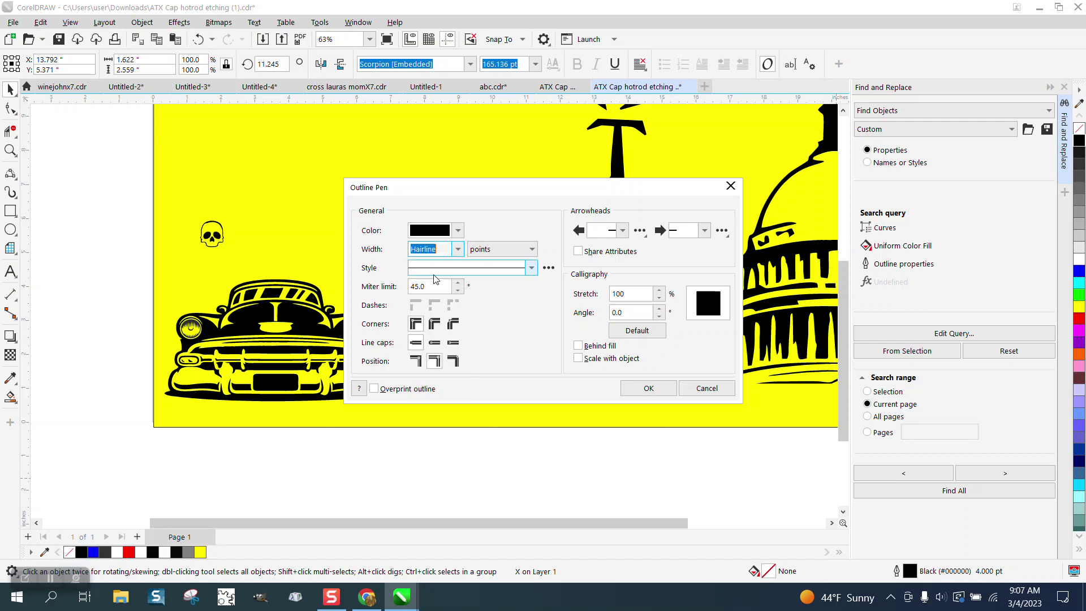
left_click(646, 389)
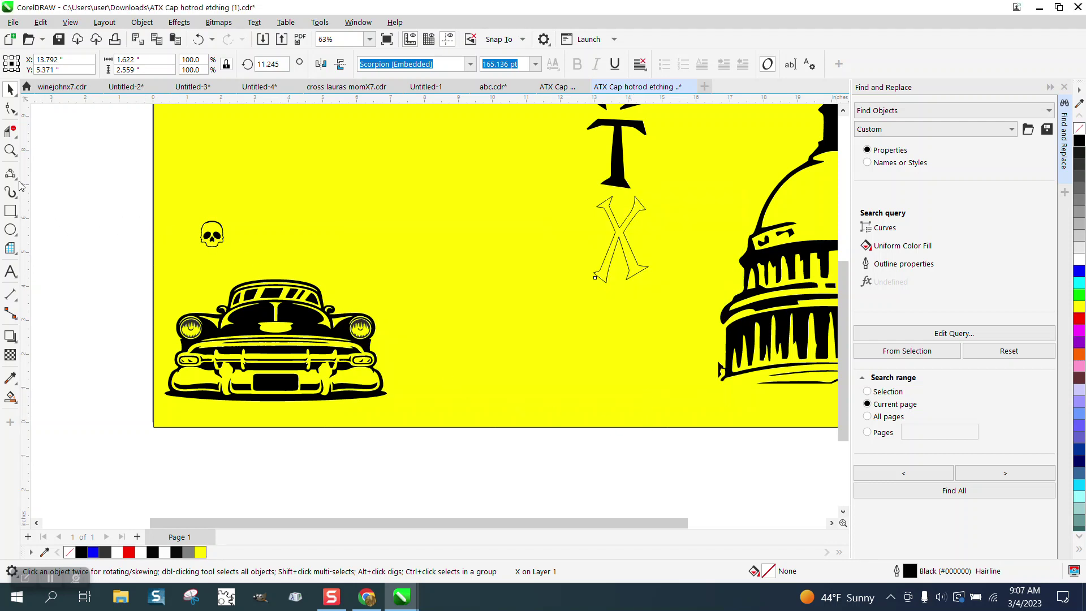
left_click(10, 150)
Select all the skull's pieces and zoom in on the skull inside the X
left_click_drag(121, 194, 272, 256)
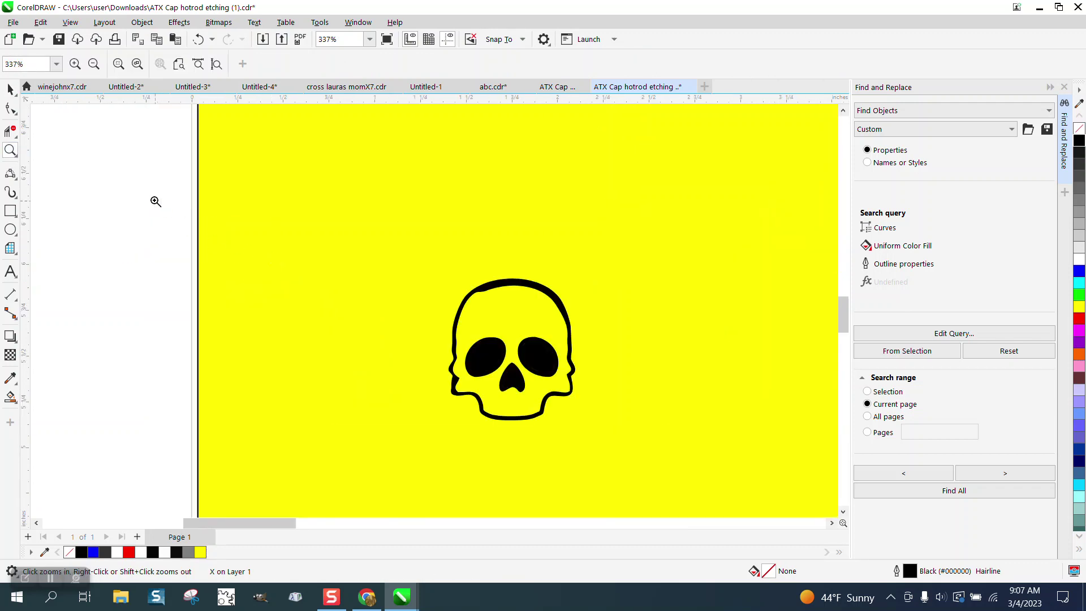
left_click(10, 89)
scroll(253, 239, "down", 3)
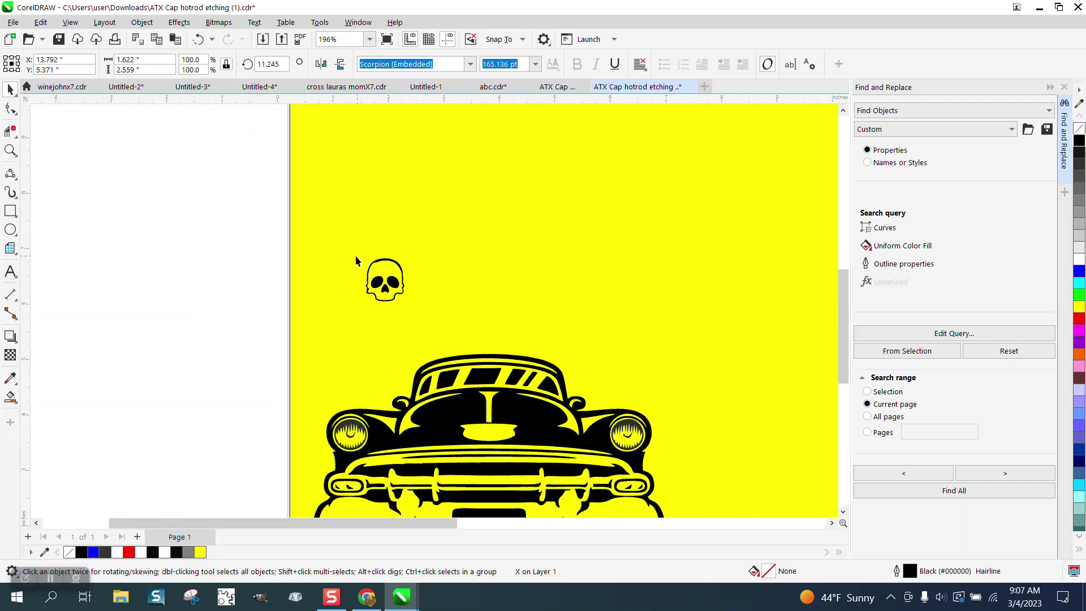
scroll(355, 256, "down", 3)
key("Escape")
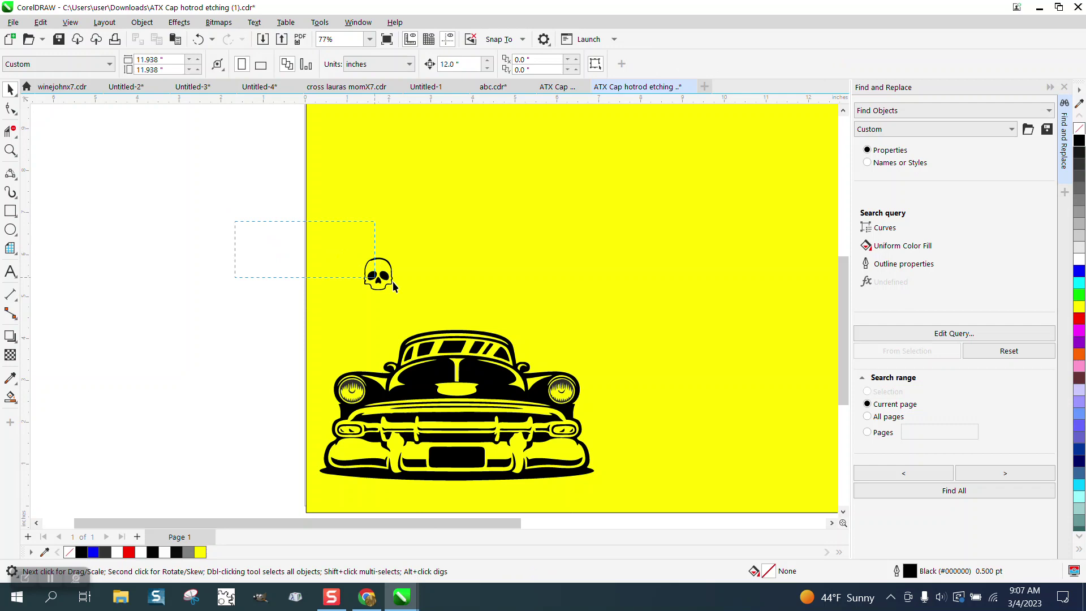
left_click_drag(392, 280, 417, 282)
scroll(408, 272, "down", 2)
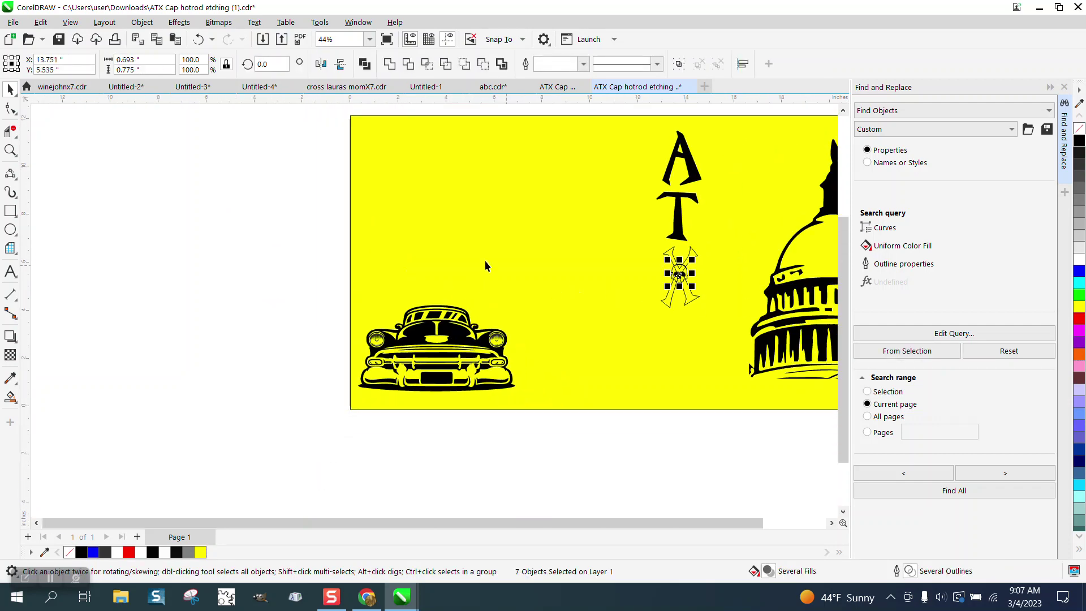
left_click(11, 150)
left_click_drag(601, 207, 725, 324)
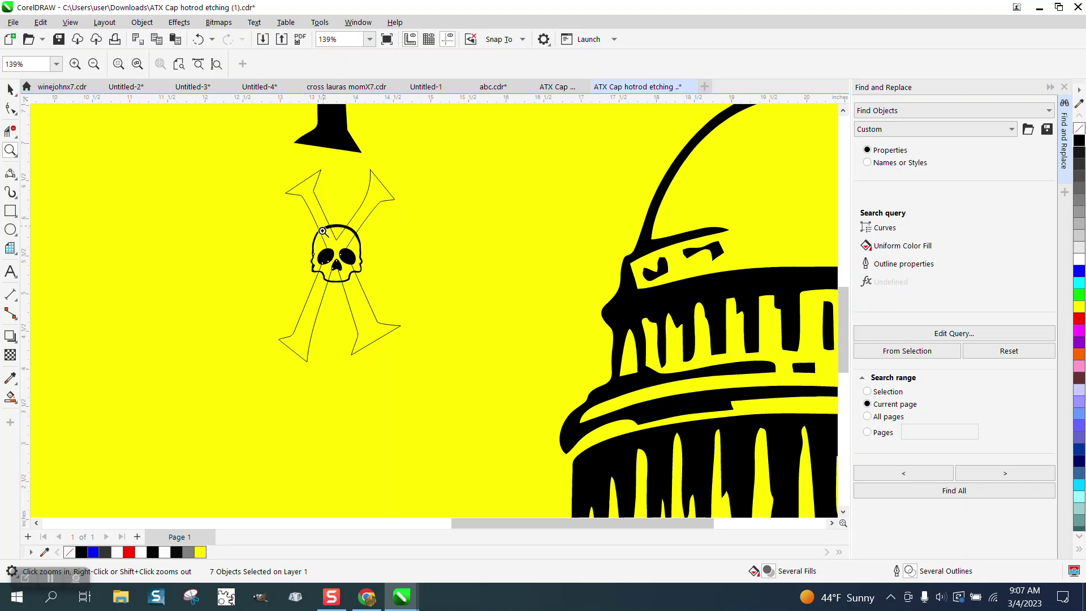
Smart Fill the X's four arms solid black, undoing the accidental skull-centre fill
left_click(11, 398)
left_click(316, 212)
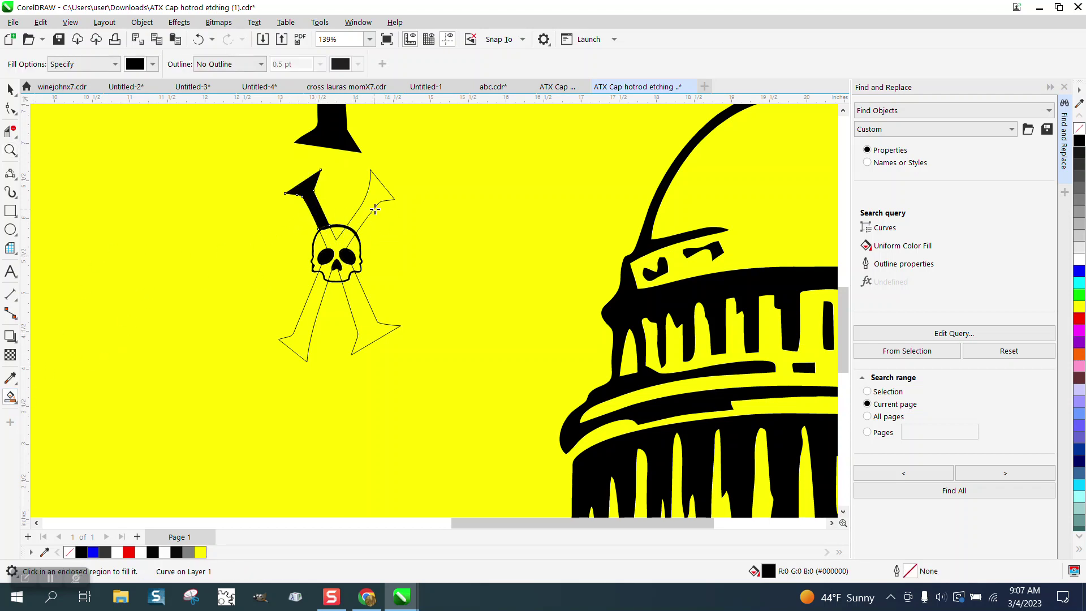
left_click(375, 202)
left_click(357, 312)
left_click(320, 308)
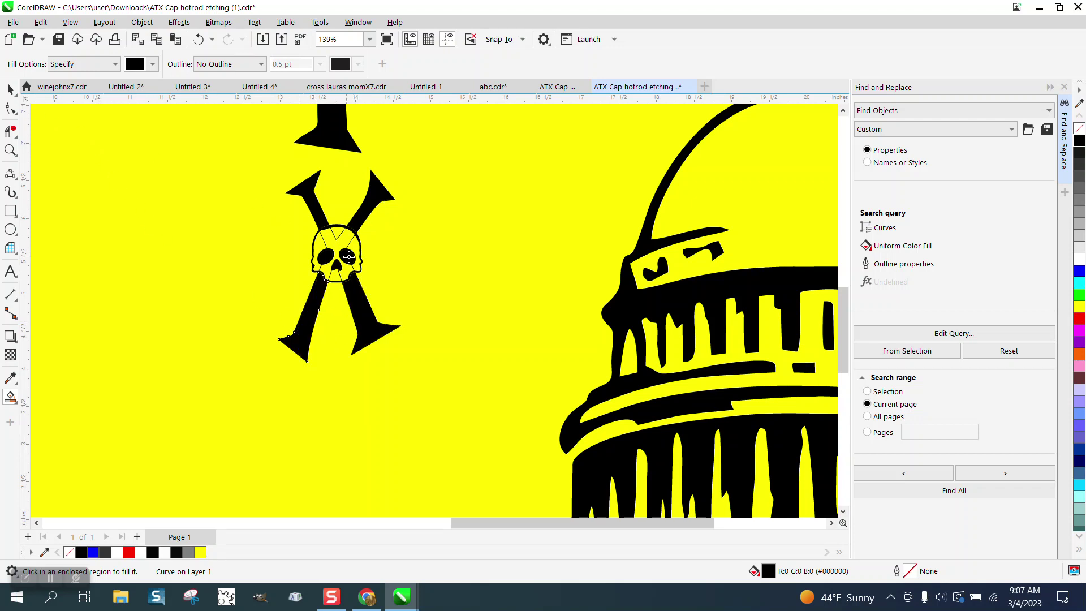
left_click(338, 242)
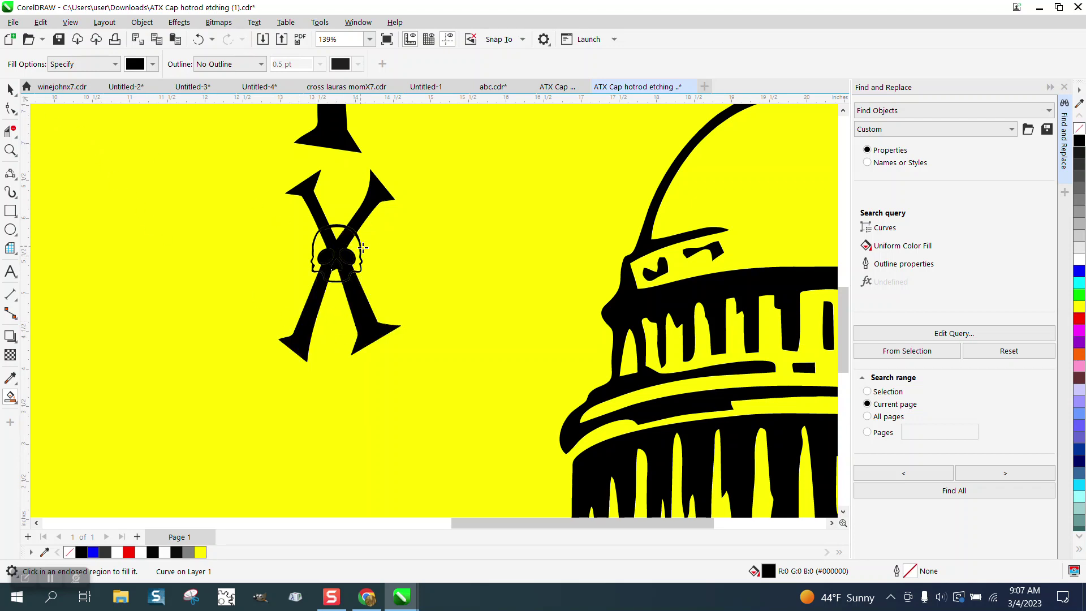
left_click(198, 39)
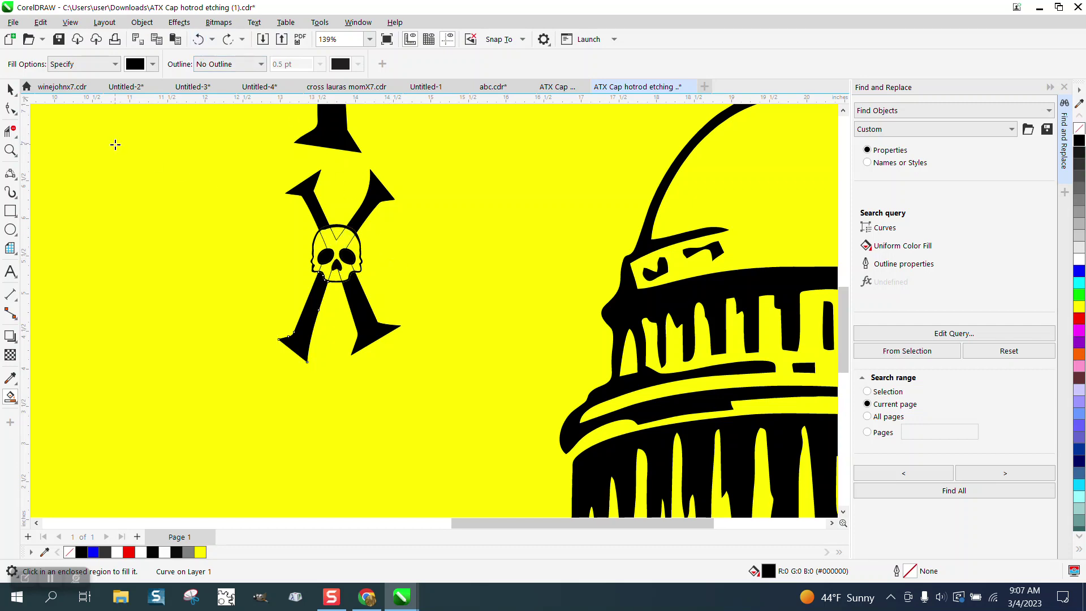
left_click(11, 89)
scroll(426, 270, "down", 1)
Remove the outlines from the X and skull, then from the A and T
scroll(377, 248, "down", 7)
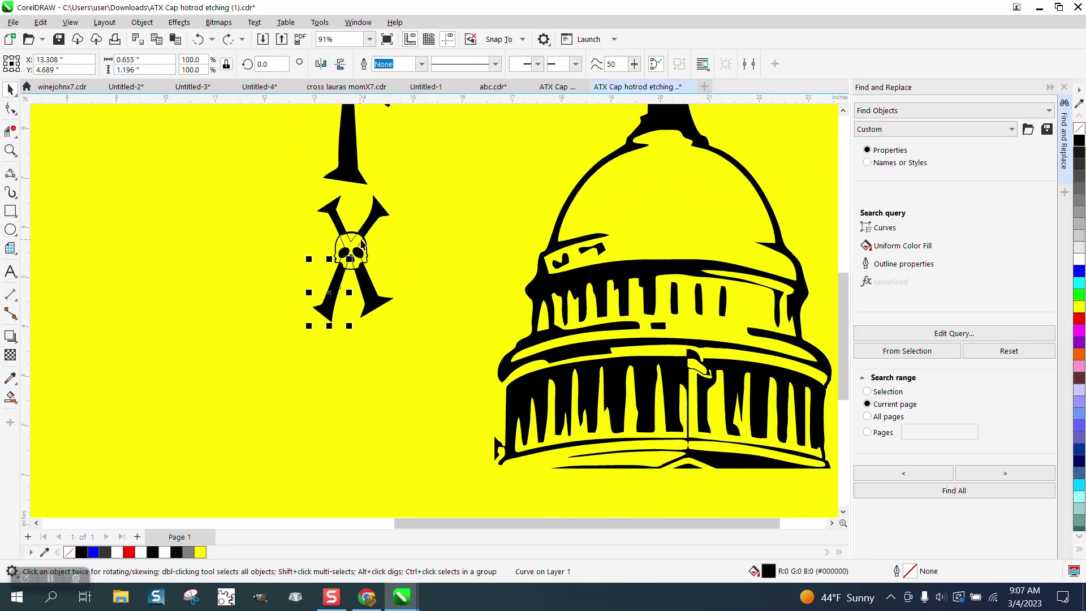
left_click_drag(348, 226, 362, 262)
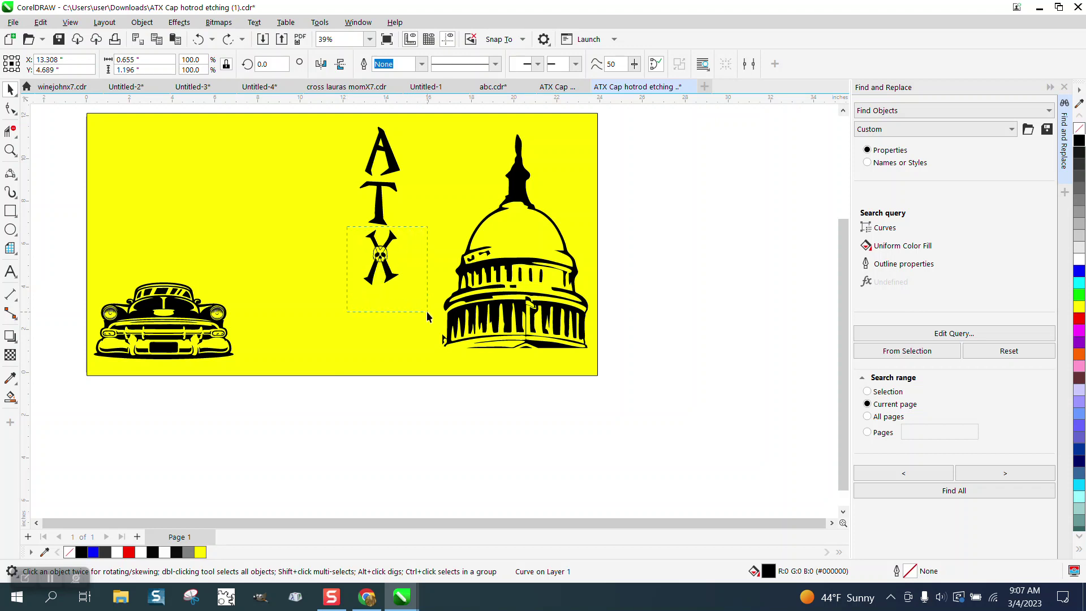
left_click_drag(426, 311, 427, 312)
right_click(1079, 128)
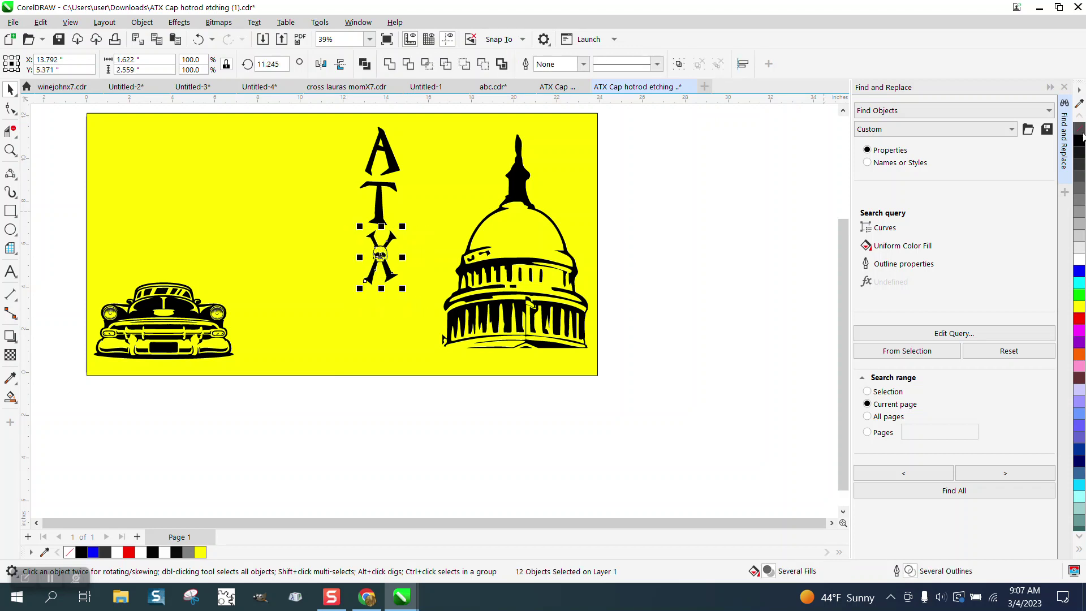
left_click(10, 150)
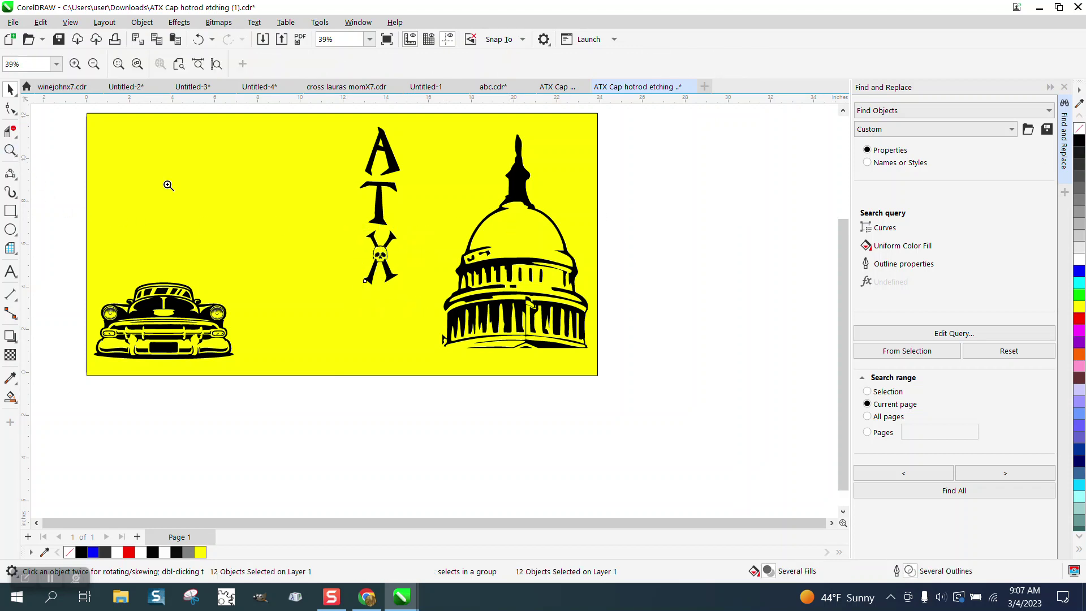
left_click_drag(360, 213, 530, 307)
right_click(414, 325)
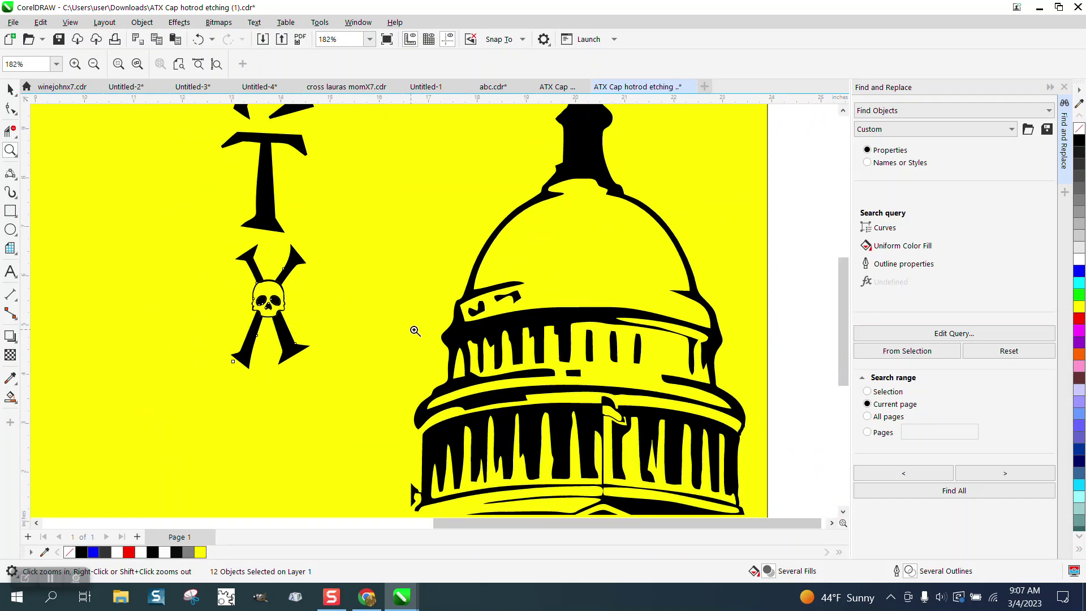
right_click(339, 270)
right_click(337, 261)
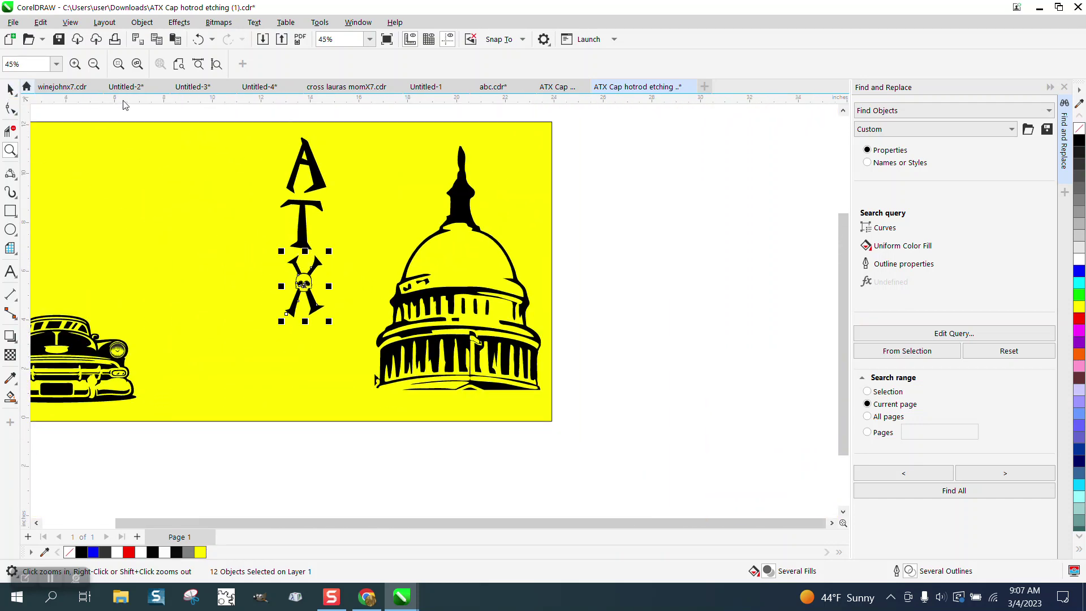
left_click(10, 89)
left_click_drag(232, 119, 355, 259)
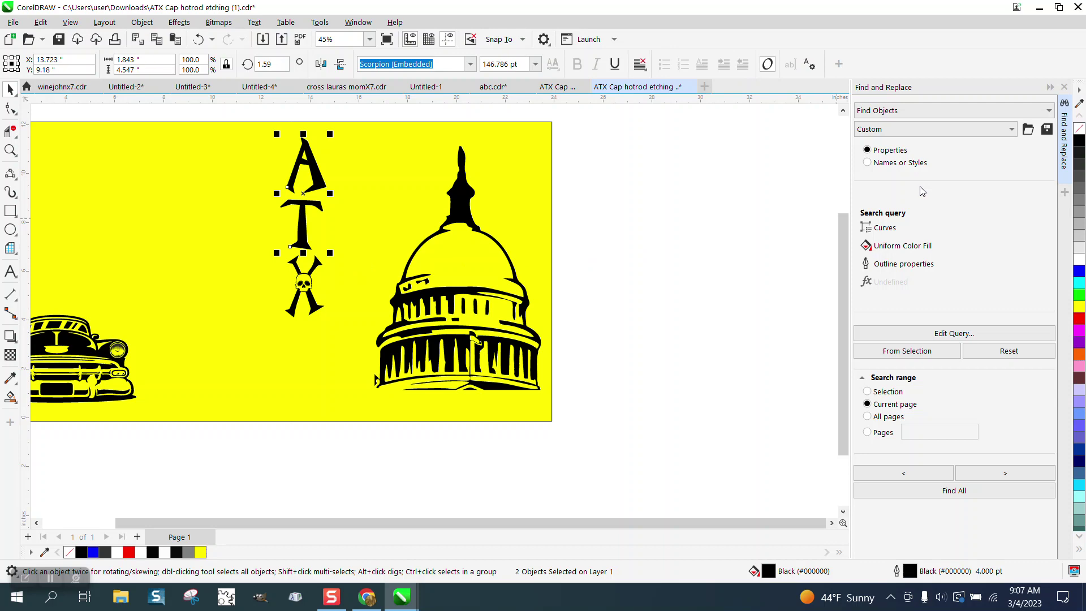
right_click(1080, 134)
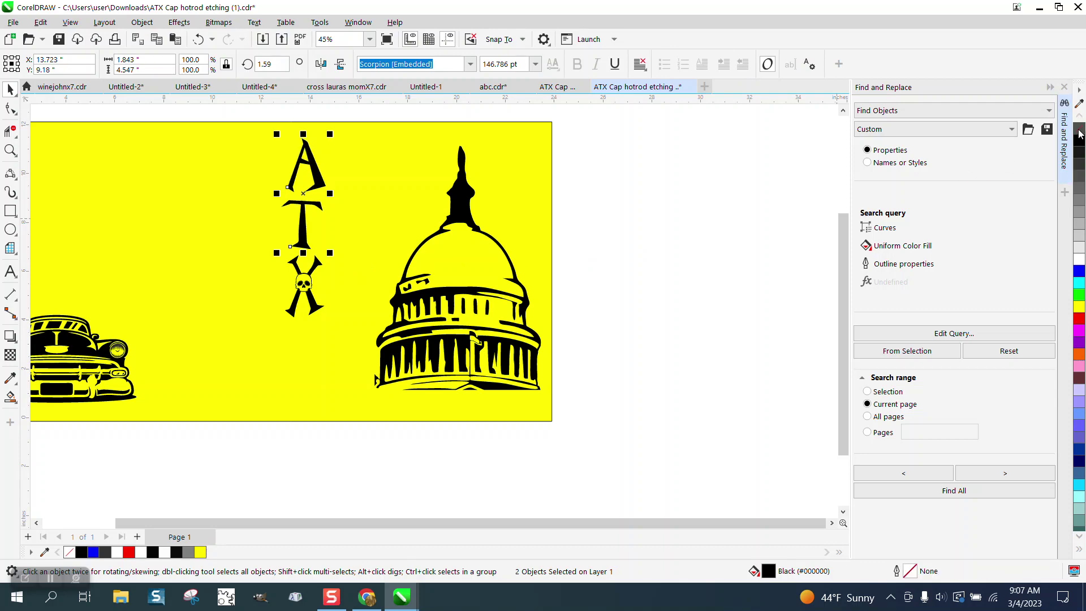
Shift the A, T and X letters to the page's left edge above the car
scroll(607, 249, "down", 2)
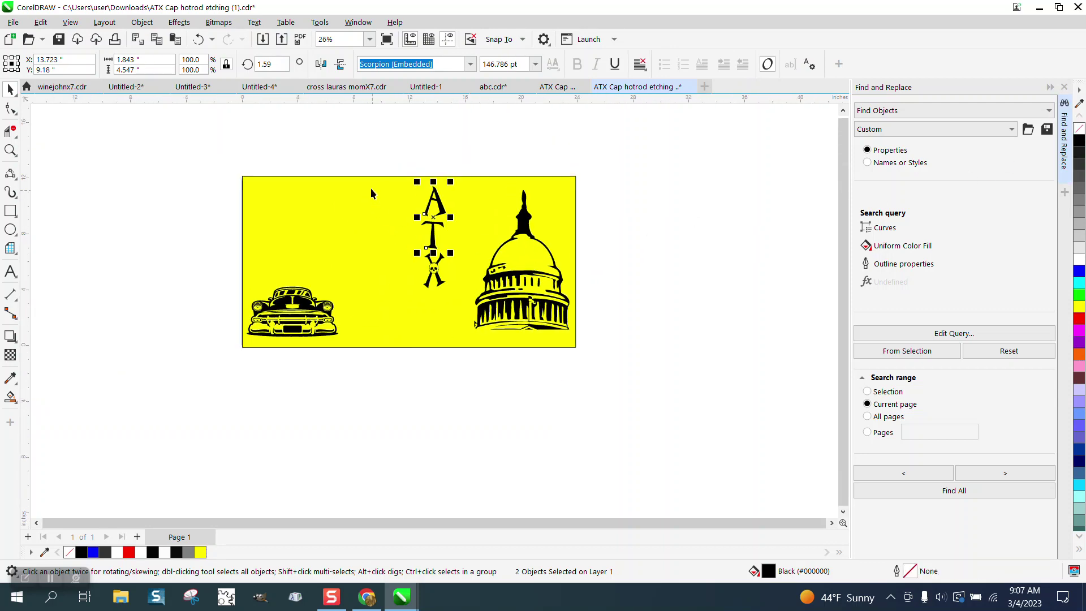
left_click_drag(367, 179, 466, 301)
key("shift+Left")
key("shift+Left")
key("shift+Left")
key("shift+Left")
key("shift+Left")
key("shift+Left")
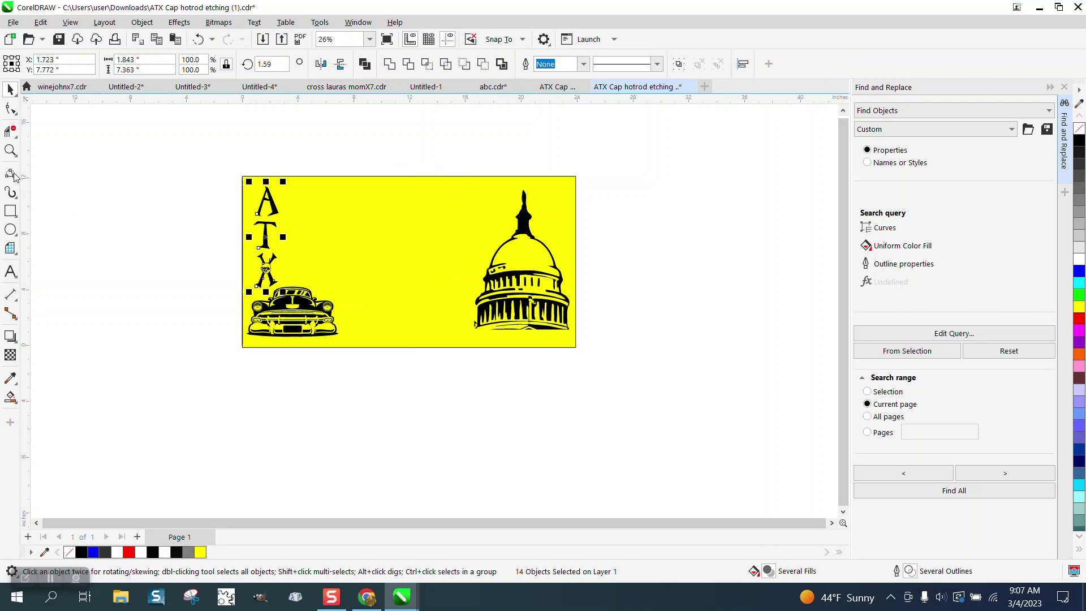
left_click(10, 150)
left_click_drag(233, 283, 429, 369)
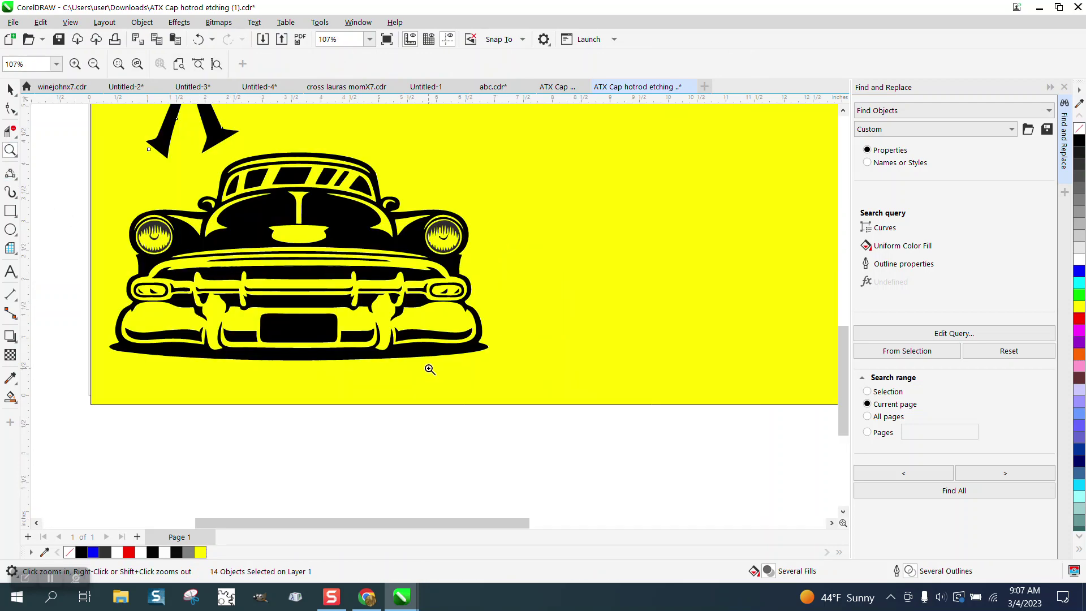
scroll(429, 368, "down", 3)
left_click(10, 89)
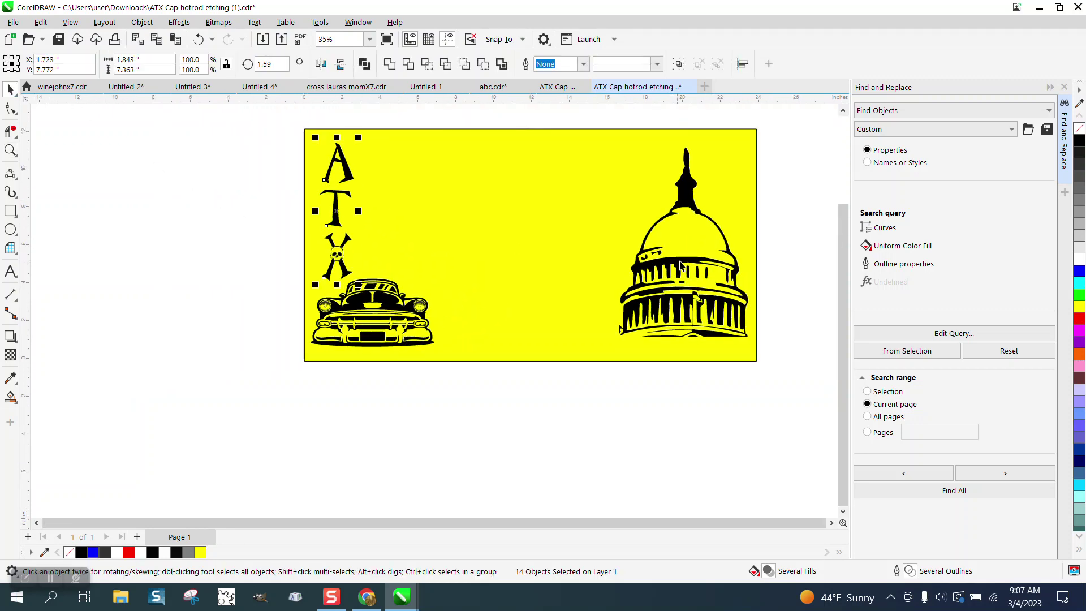
left_click(682, 265)
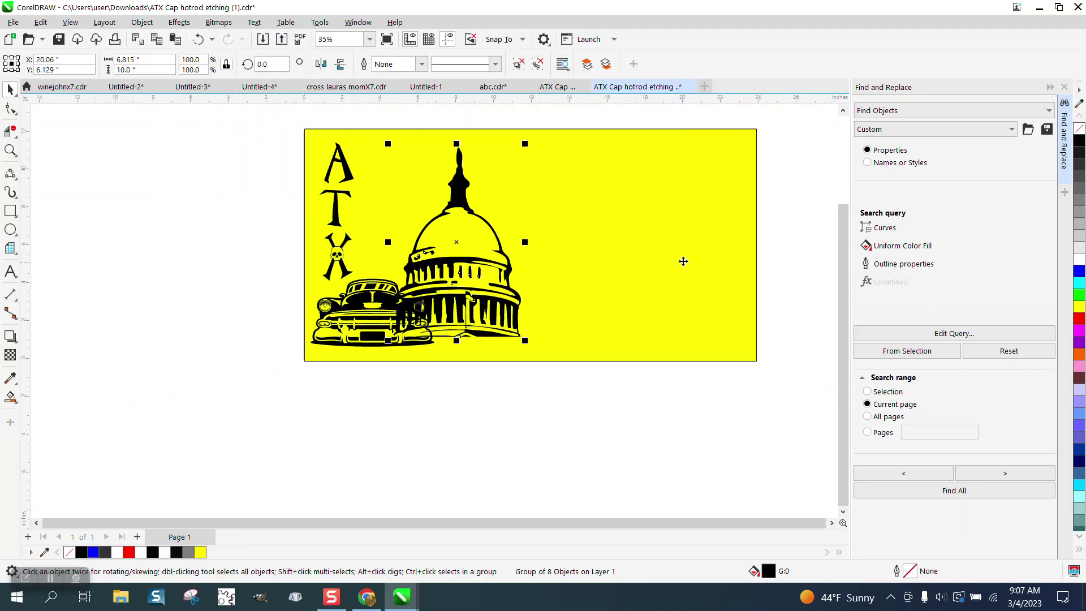